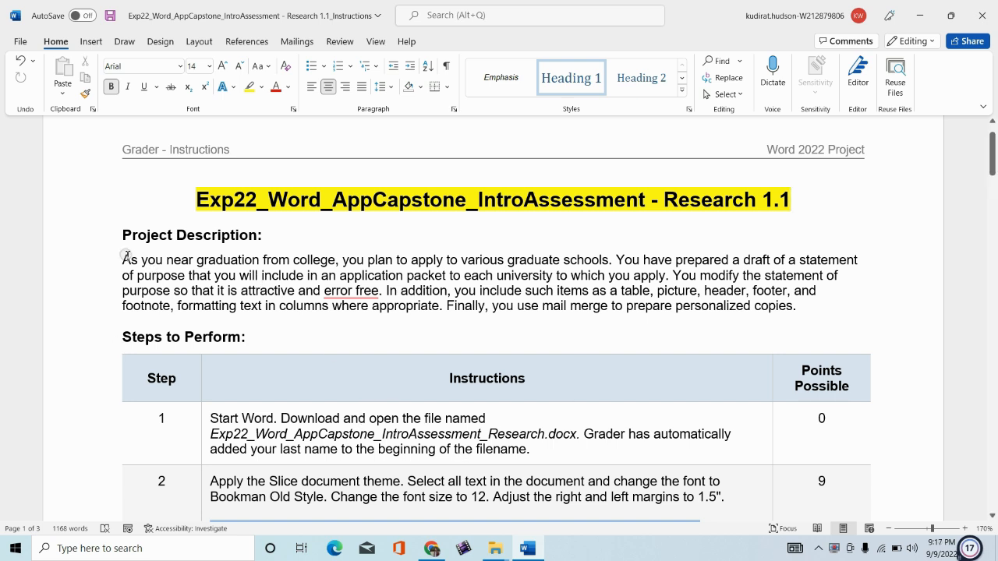
# Step: Read the project description and step 1 of the assignment instructions
pyautogui.moveTo(125, 258); pyautogui.dragTo(844, 308)
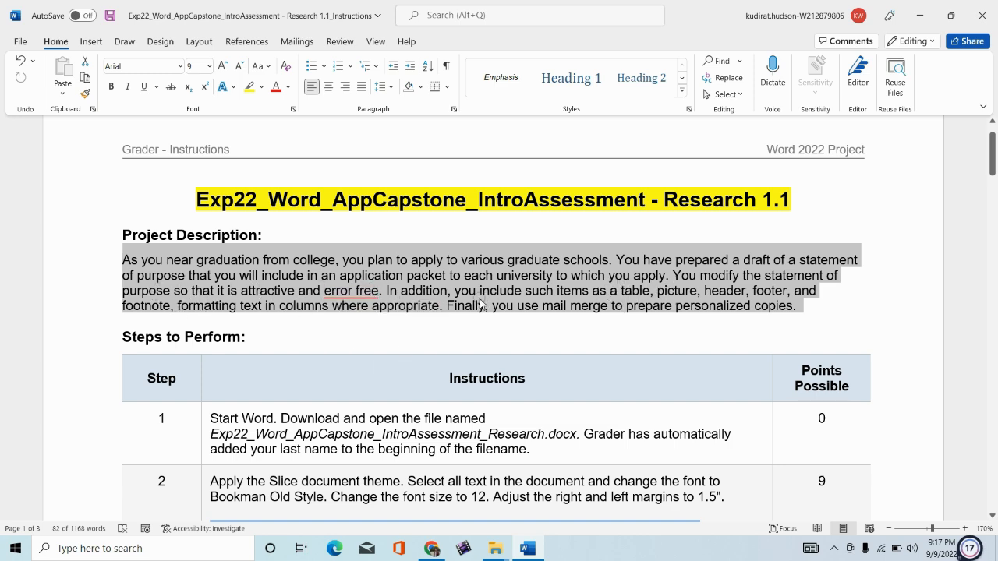
pyautogui.scroll(-3, 544, 315)
pyautogui.click(205, 289)
pyautogui.scroll(-1, 205, 289)
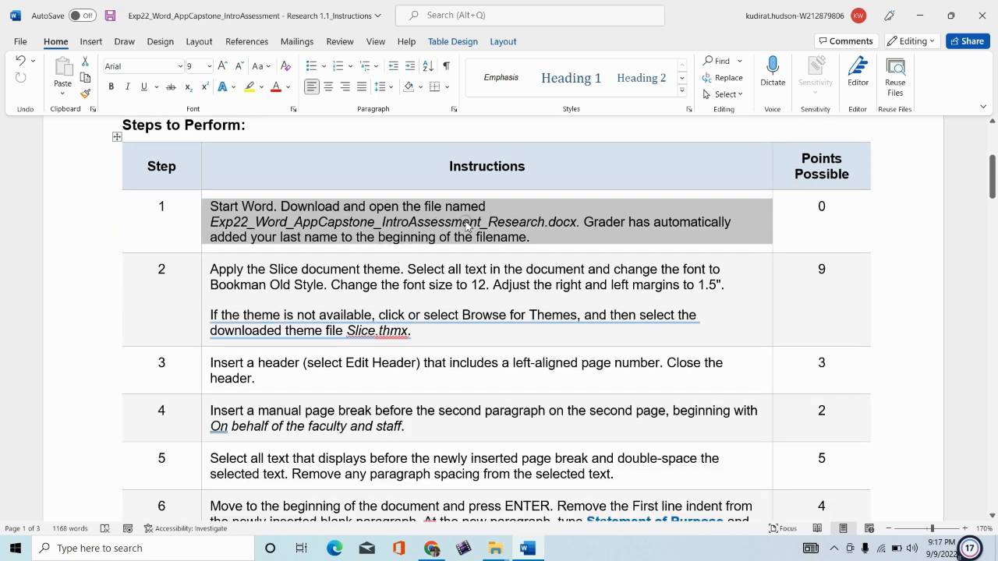
# Step: Switch to File Explorer and open the Exp22_Word_AppCapstone_IntroAssessment_Research document from the Final folder
pyautogui.click(495, 548)
pyautogui.click(485, 460)
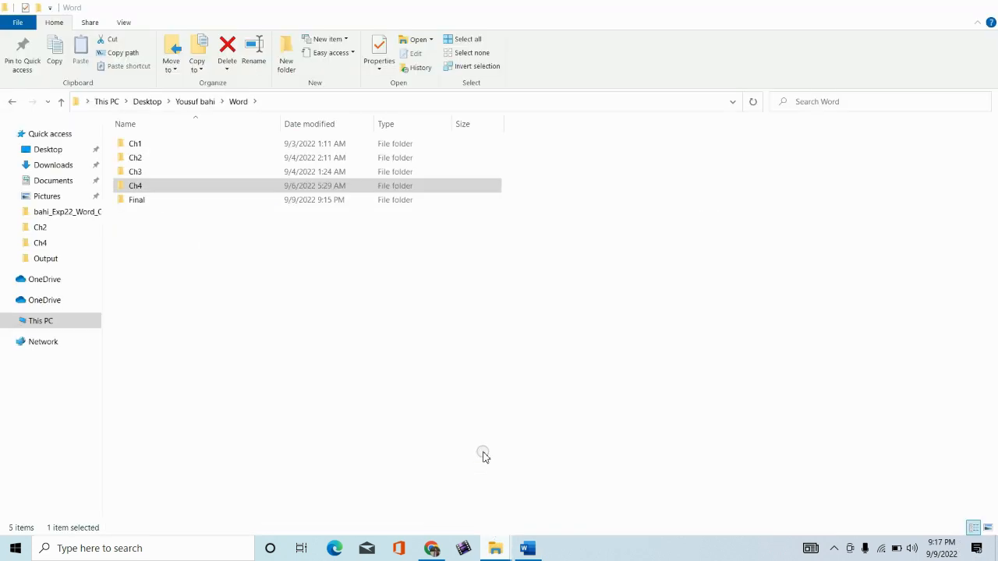
pyautogui.doubleClick(185, 157)
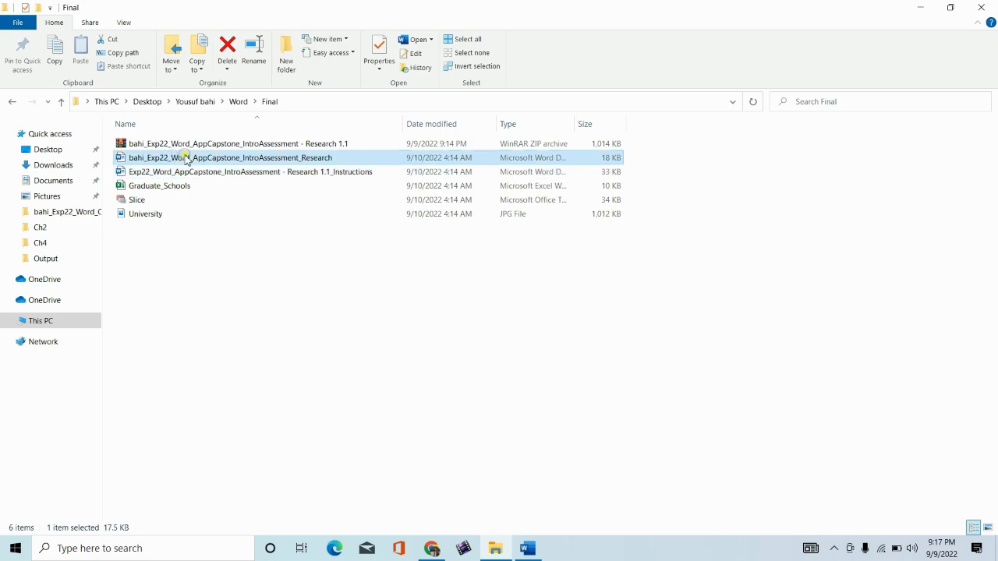
pyautogui.moveTo(994, 154)
pyautogui.mouseDown()
pyautogui.moveTo(996, 402)
pyautogui.moveTo(993, 153)
pyautogui.mouseUp()
# Step: Return to the instructions document in Word and highlight all of step 2 in yellow
pyautogui.click(530, 549)
pyautogui.click(476, 511)
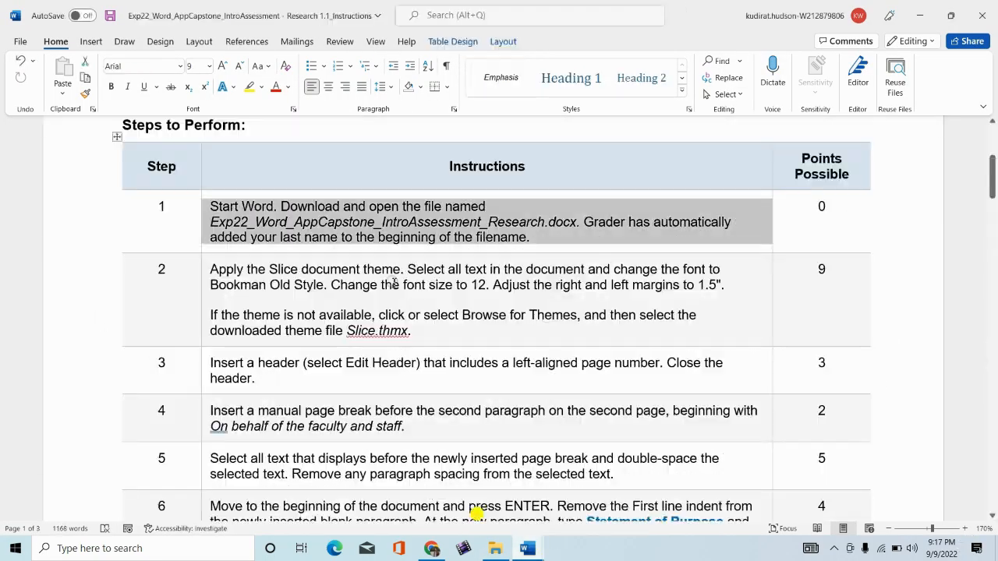
pyautogui.click(209, 304)
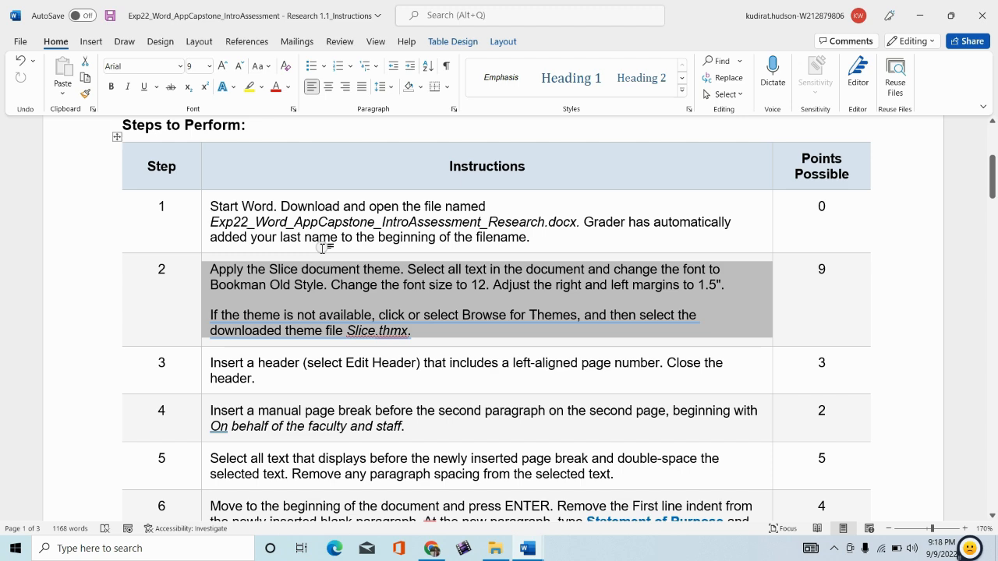
pyautogui.click(249, 86)
pyautogui.scroll(-1, 230, 273)
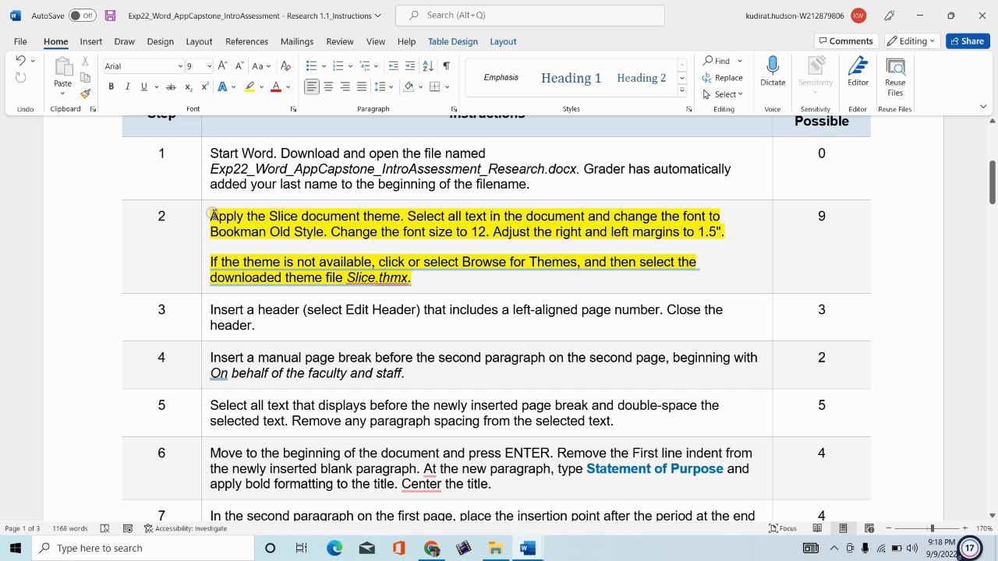
pyautogui.moveTo(213, 215); pyautogui.dragTo(734, 232)
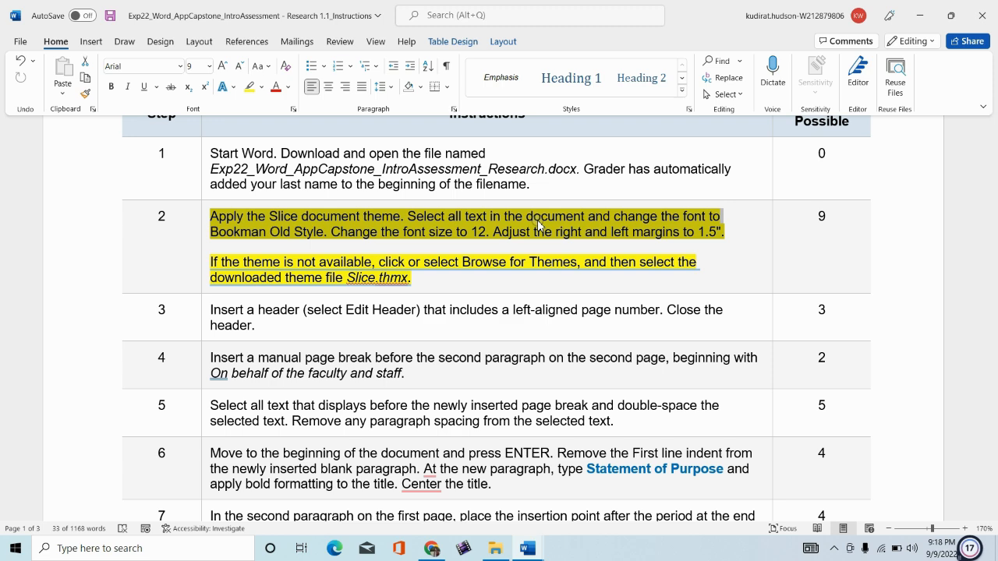
# Step: Switch to the Research document and apply the Slice document theme
pyautogui.hotkey('alt', 'Tab')
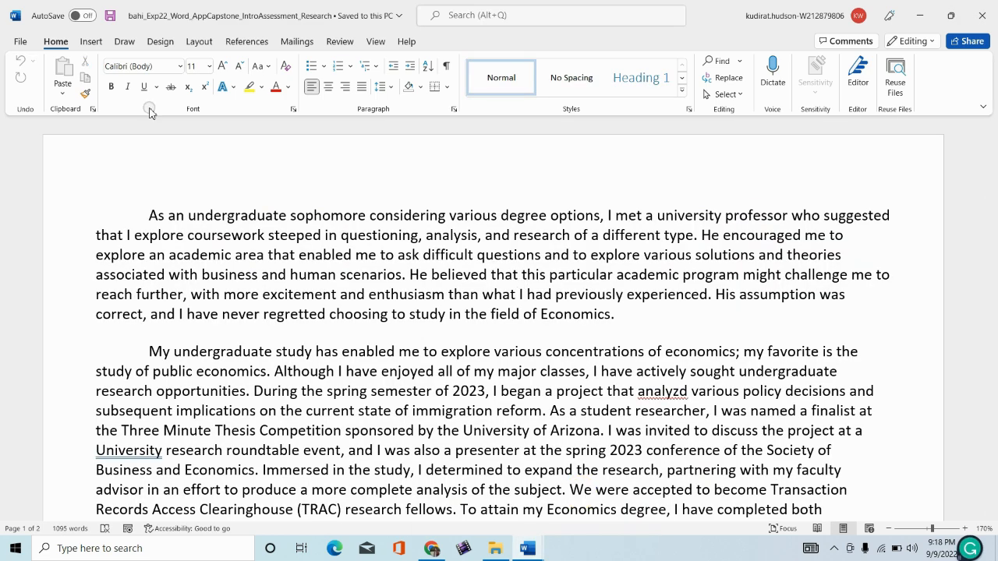
pyautogui.click(198, 40)
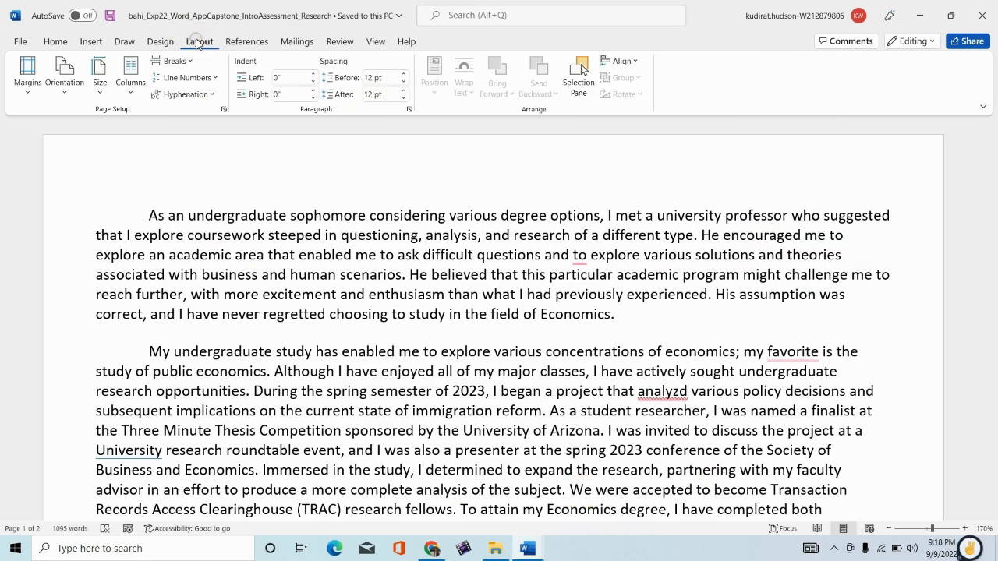
pyautogui.click(161, 41)
pyautogui.click(26, 78)
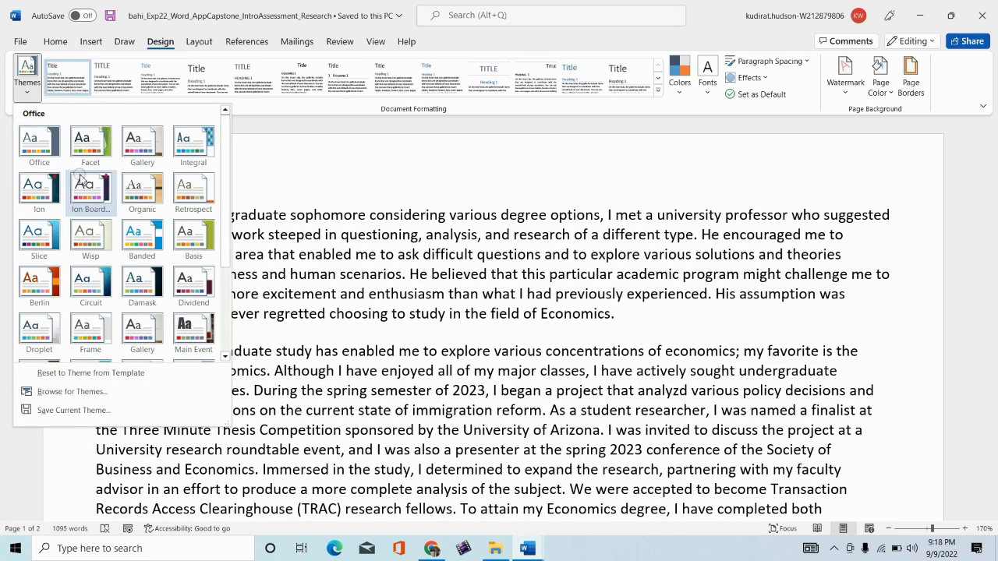
pyautogui.click(39, 232)
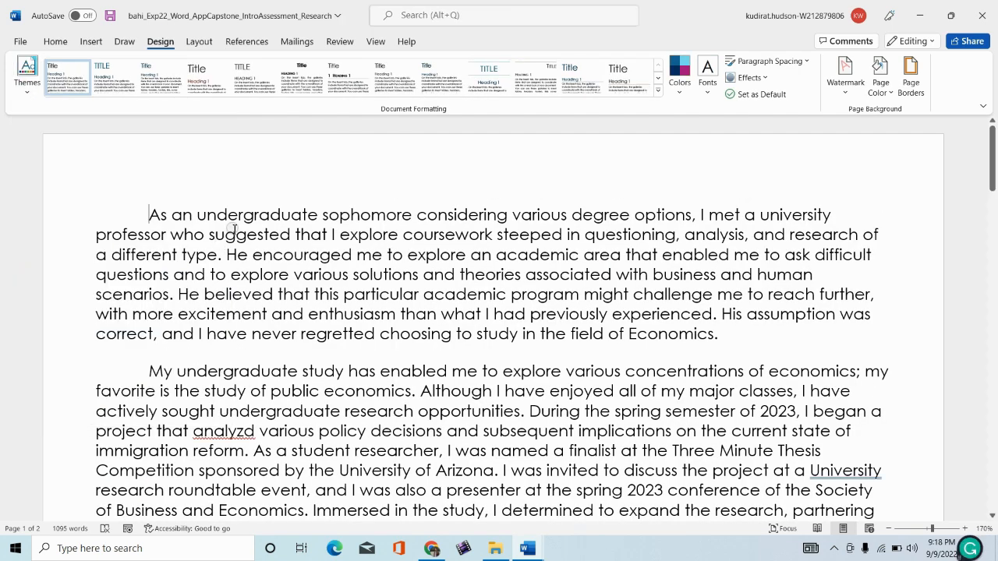
# Step: Try to set the font to Bookman Old Style and the size to 12 at the insertion point
pyautogui.click(62, 42)
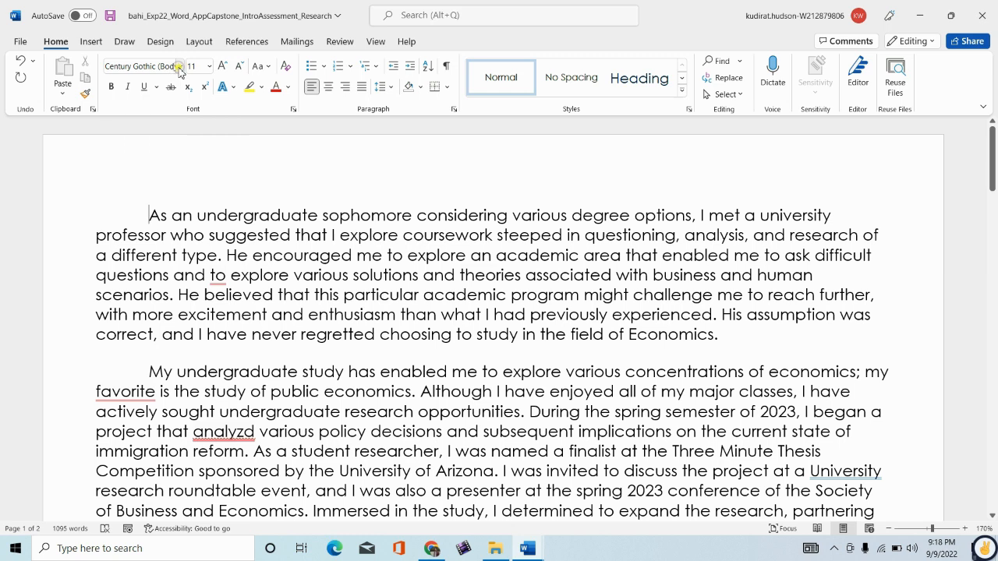
pyautogui.click(180, 67)
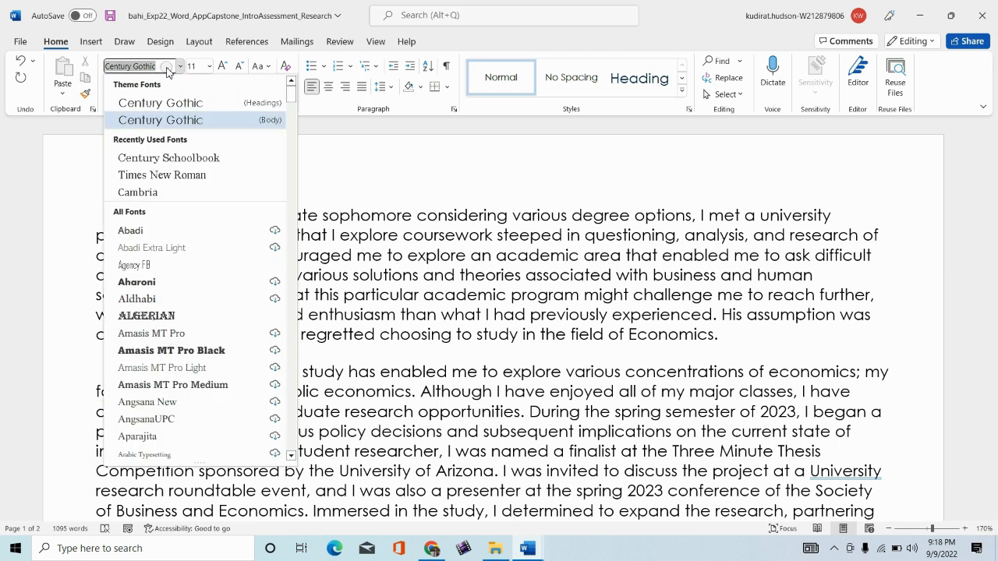
pyautogui.write('Book')
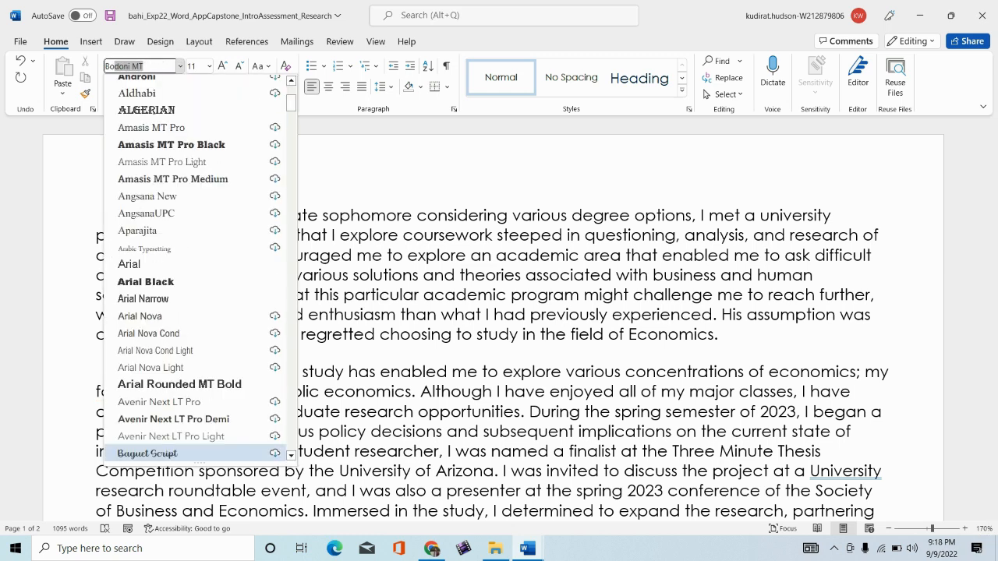
pyautogui.write('man Old Style')
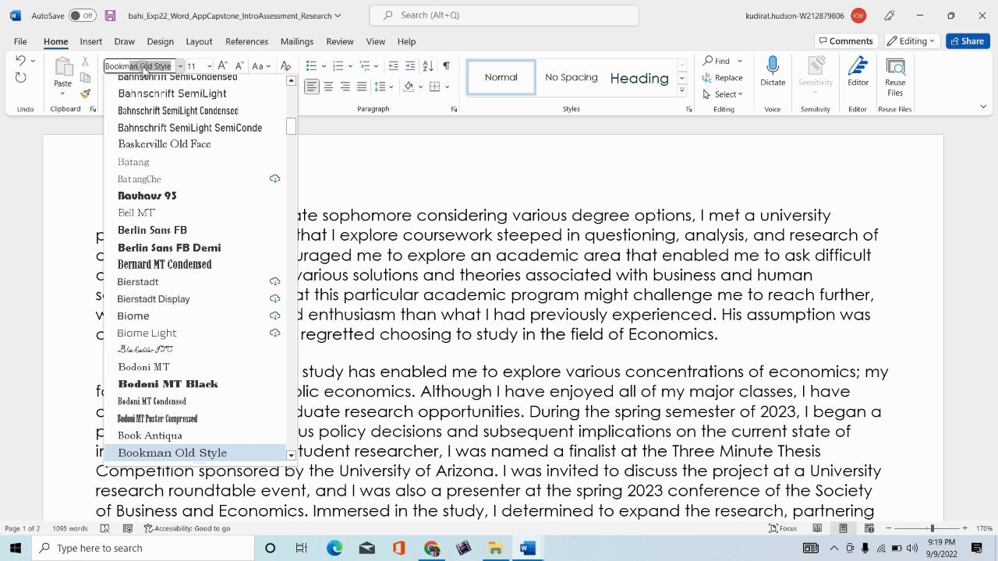
pyautogui.press('Return')
pyautogui.click(209, 66)
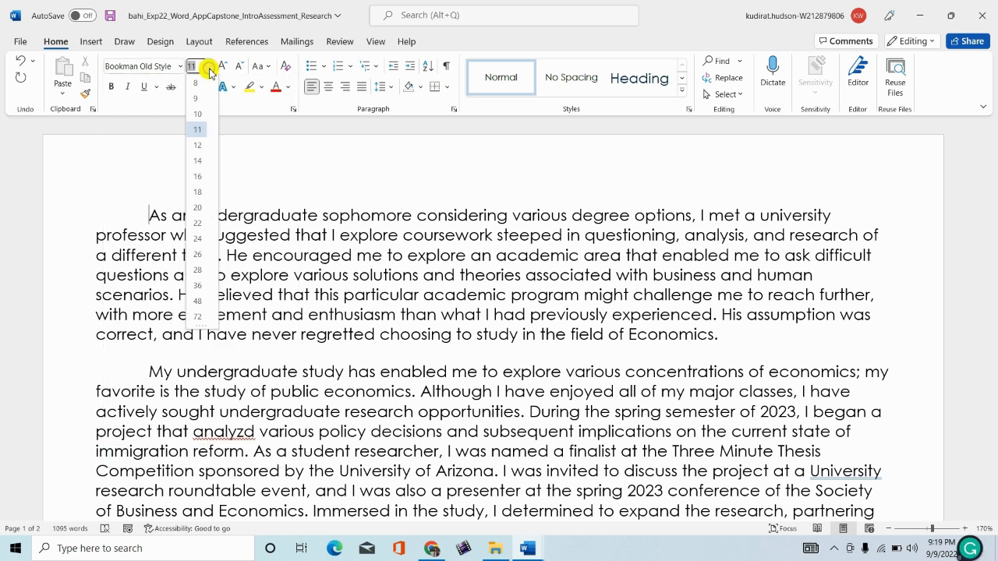
pyautogui.click(201, 145)
# Step: Select all text in the document, set it to Bookman Old Style at size 12, and save the file
pyautogui.hotkey('ctrl', 'a')
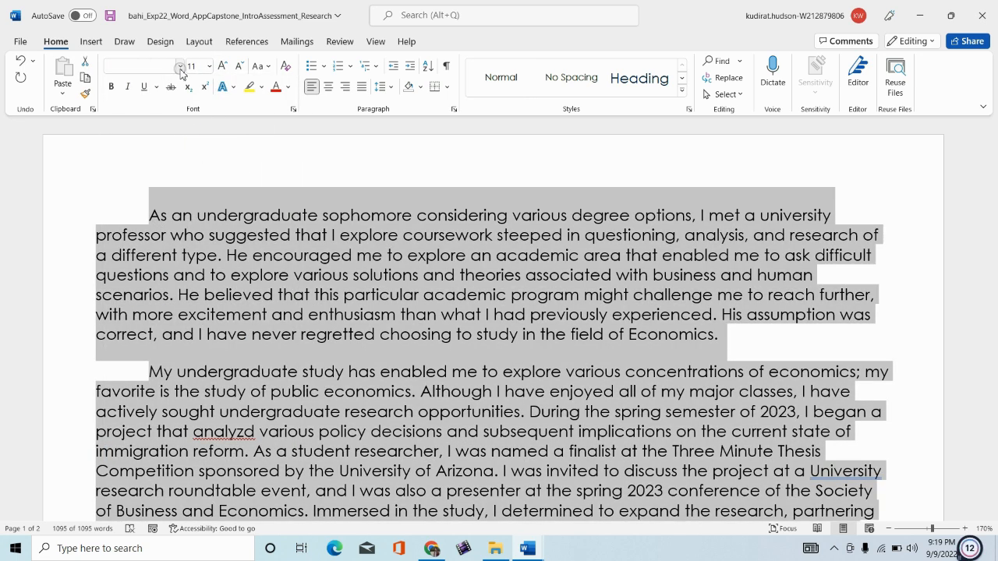
pyautogui.click(145, 68)
pyautogui.write('Bookman Old Style')
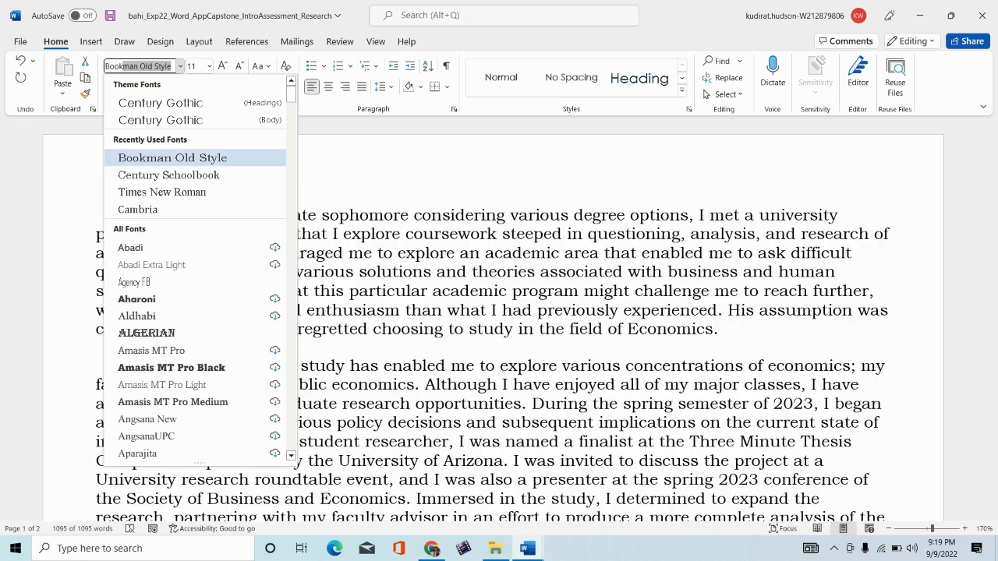
pyautogui.press('Return')
pyautogui.click(209, 67)
pyautogui.click(200, 144)
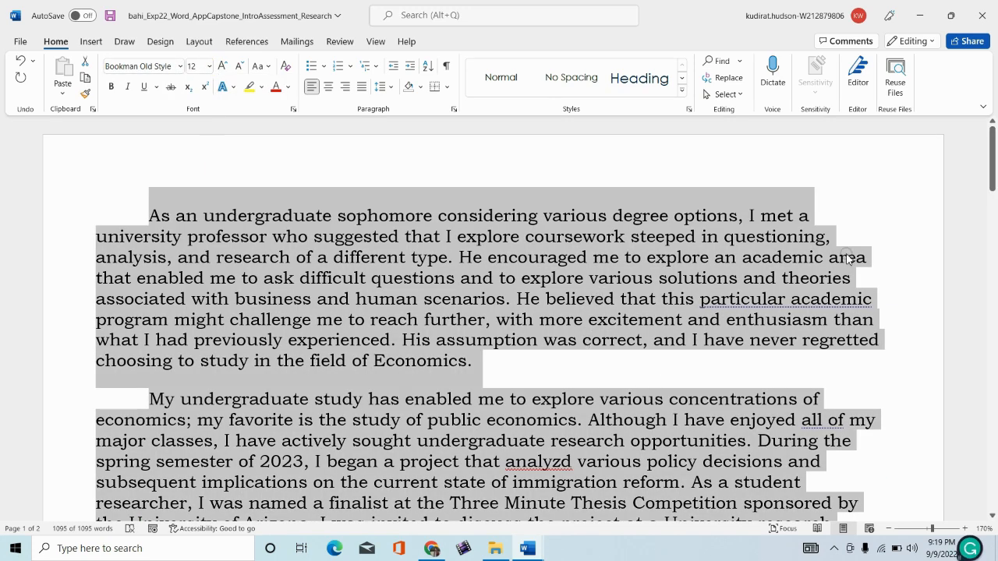
pyautogui.click(906, 298)
pyautogui.click(110, 19)
pyautogui.click(834, 548)
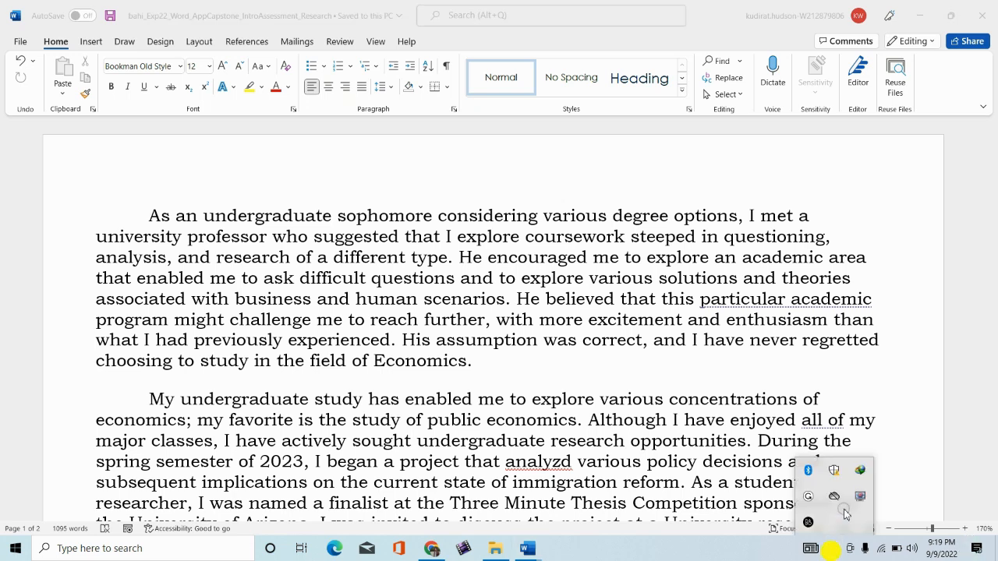
pyautogui.rightClick(858, 496)
pyautogui.click(889, 453)
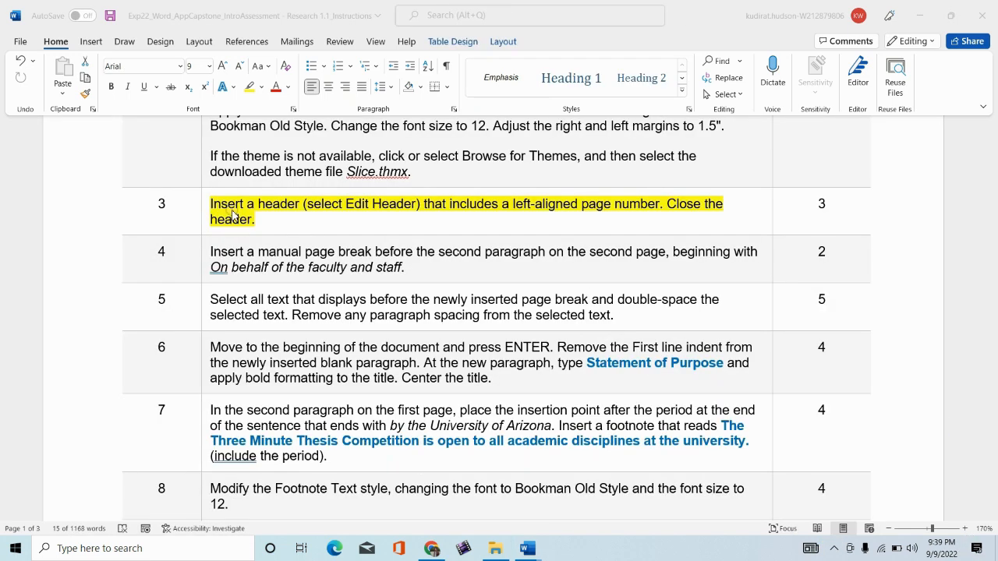
# Step: Check step 3 of the instructions, switch to the Research document and open its header for editing
pyautogui.scroll(3, 425, 239)
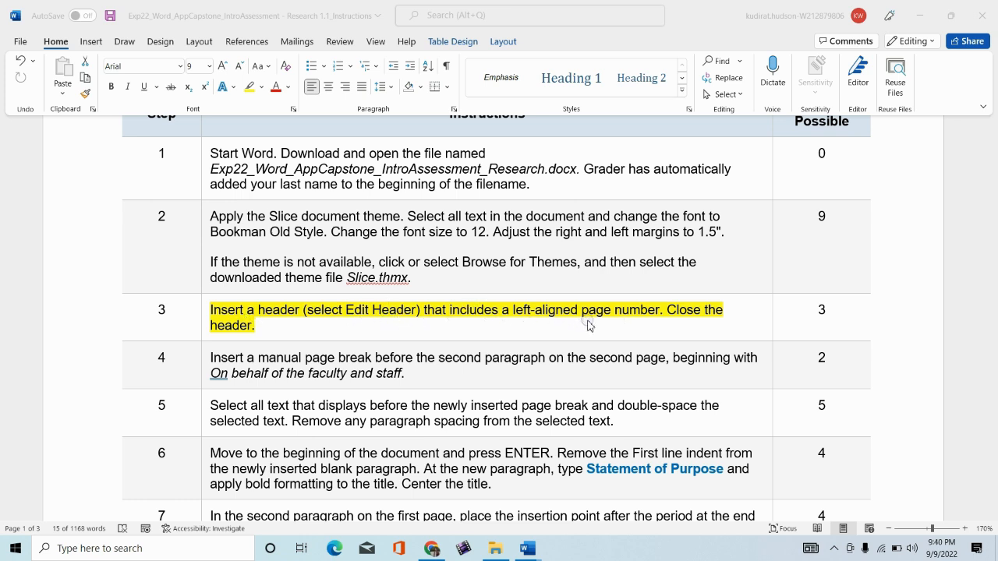
pyautogui.moveTo(527, 549)
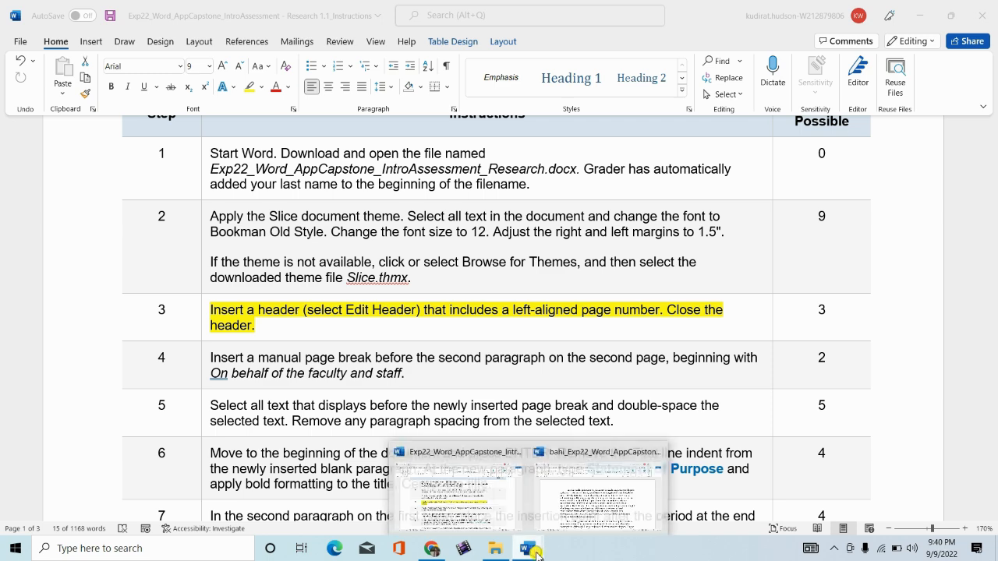
pyautogui.click(592, 503)
pyautogui.click(90, 41)
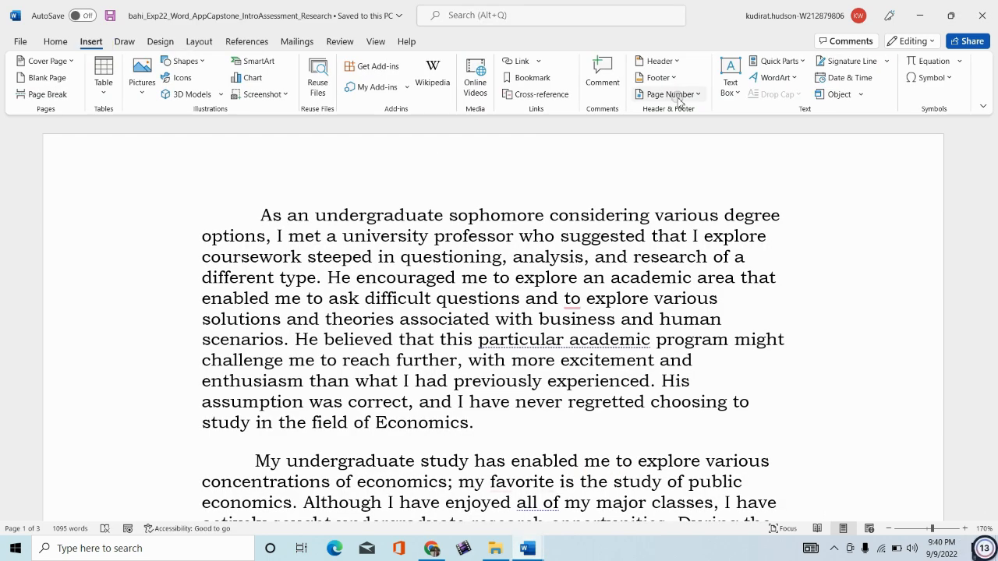
pyautogui.click(680, 64)
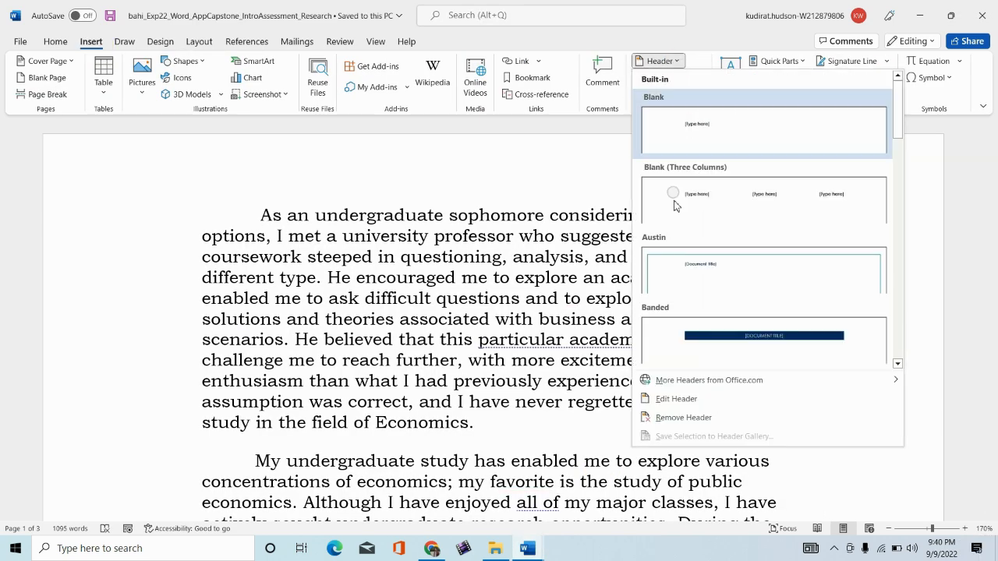
pyautogui.click(673, 400)
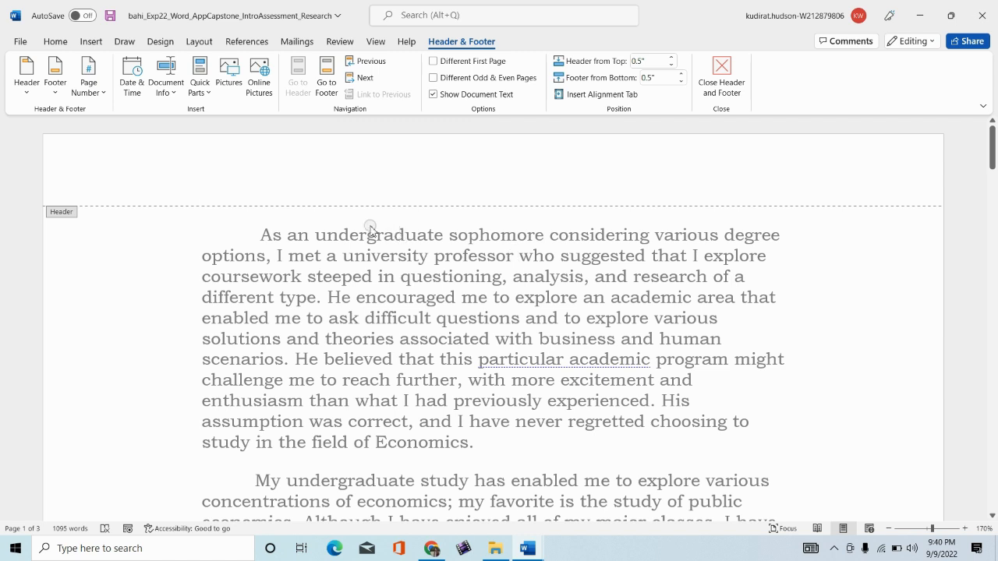
# Step: Insert a left-aligned Plain Number 1 page number at the top of the page and close the header
pyautogui.click(103, 93)
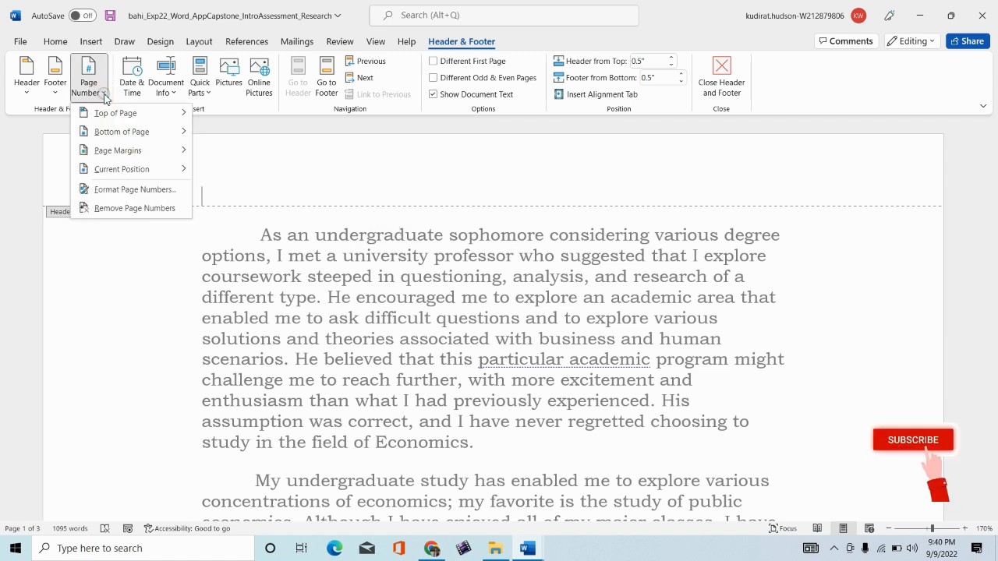
pyautogui.moveTo(117, 114)
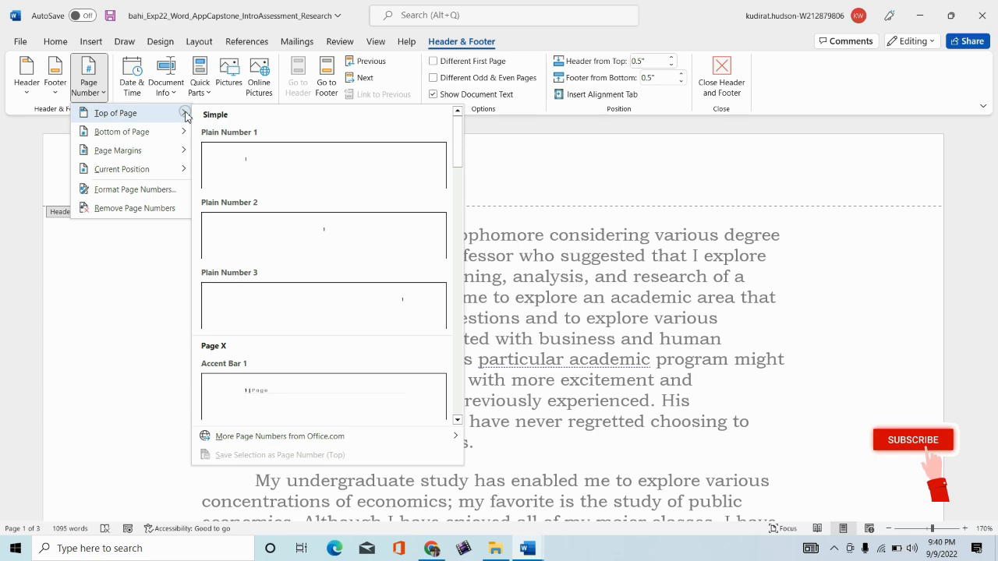
pyautogui.click(248, 167)
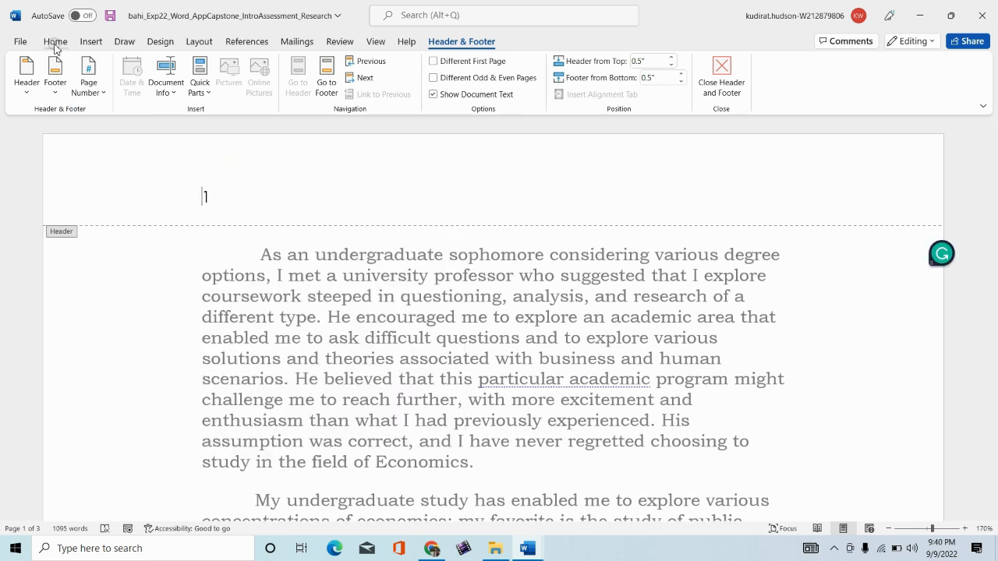
pyautogui.click(721, 83)
# Step: Move the yellow highlight in the instructions from step 3 to step 4 and return to the Research document
pyautogui.hotkey('alt', 'Tab')
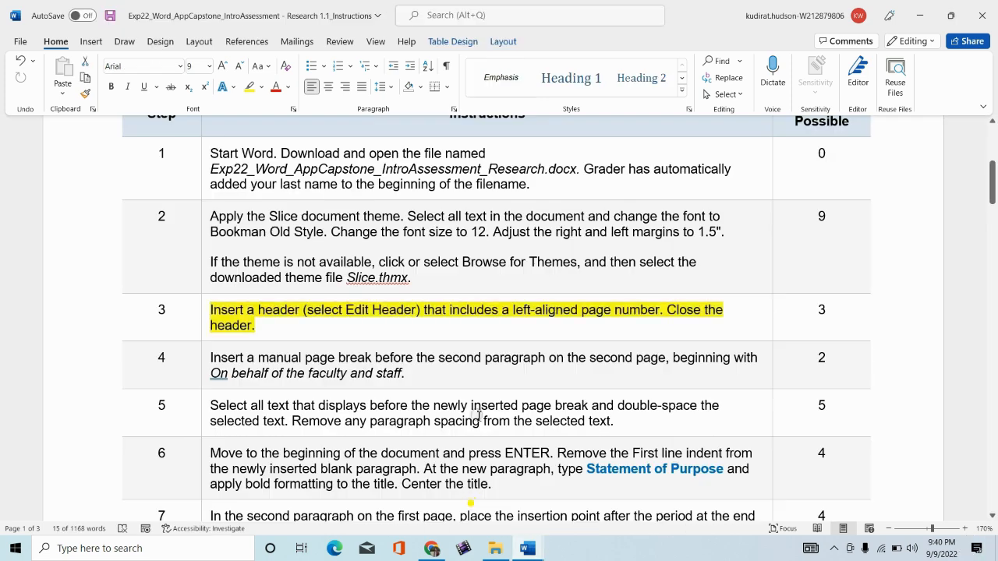
pyautogui.click(204, 333)
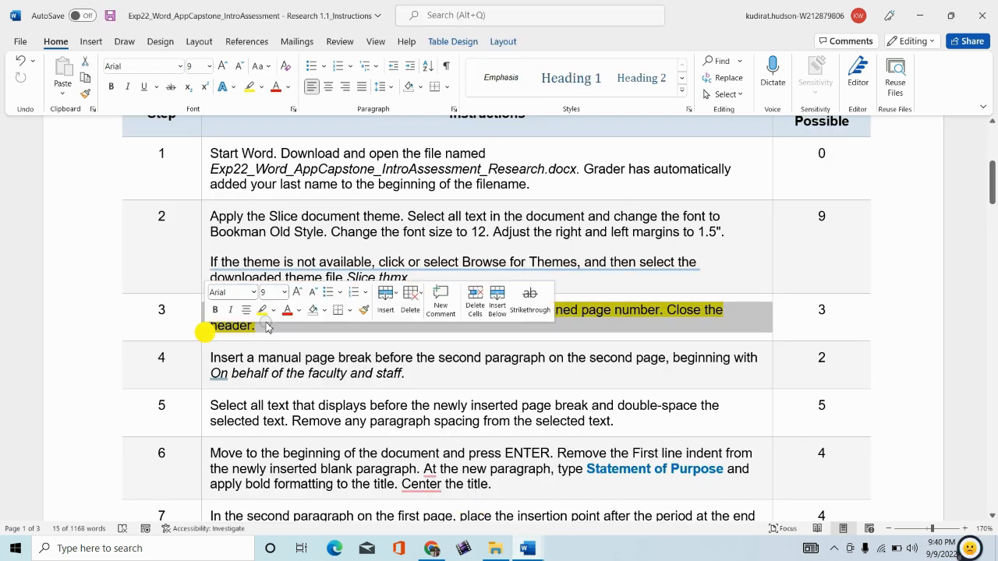
pyautogui.click(273, 310)
pyautogui.click(275, 392)
pyautogui.click(205, 377)
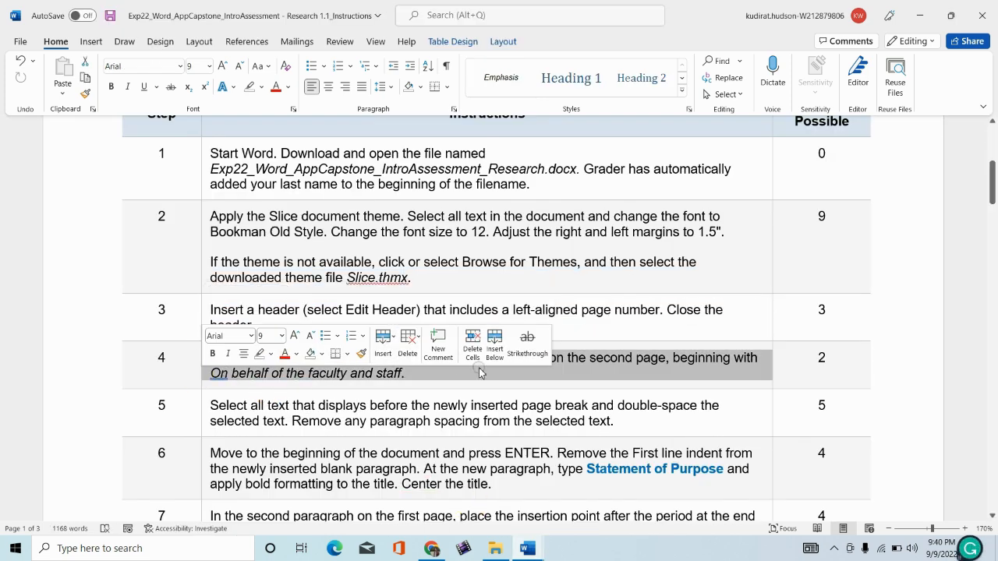
pyautogui.click(269, 354)
pyautogui.click(264, 373)
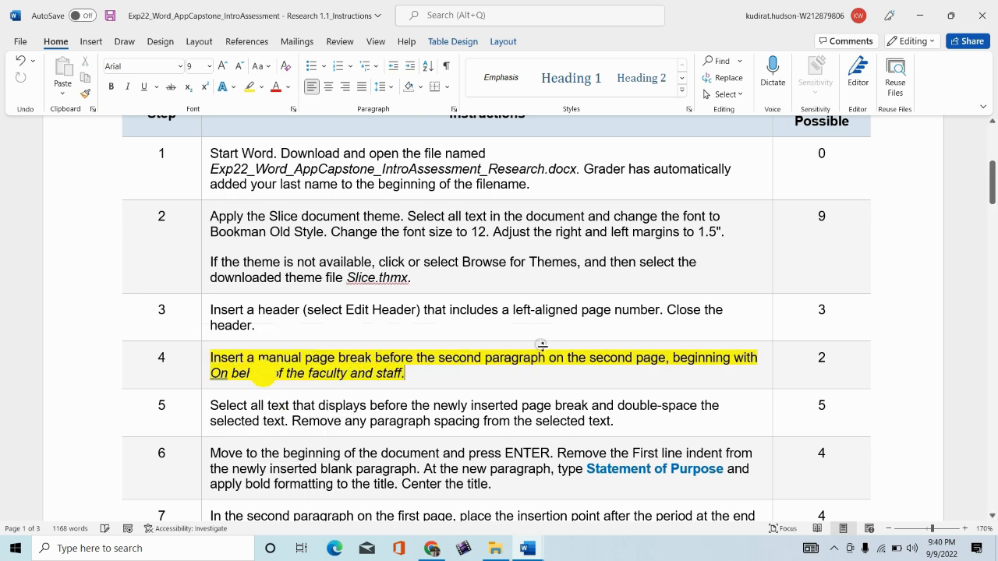
pyautogui.hotkey('alt', 'Tab')
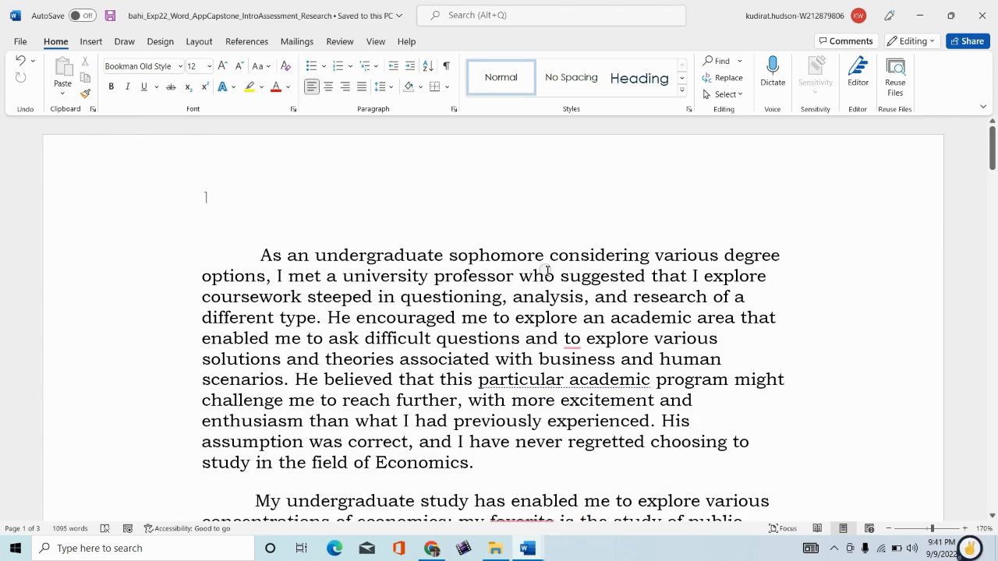
# Step: Switch to the instructions document and examine step 4 about the manual page break on the second page
pyautogui.moveTo(528, 548)
pyautogui.click(450, 491)
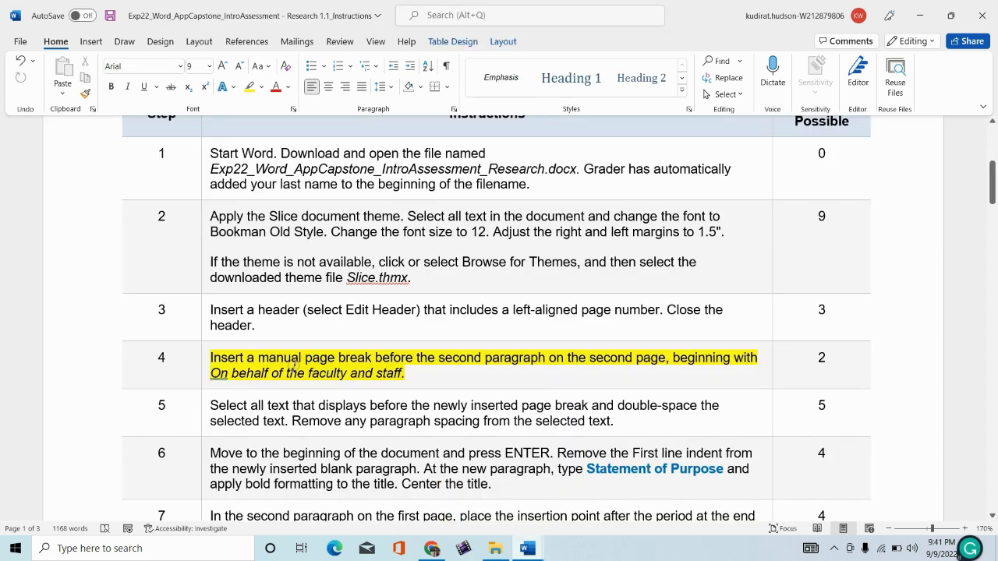
pyautogui.scroll(-1, 383, 351)
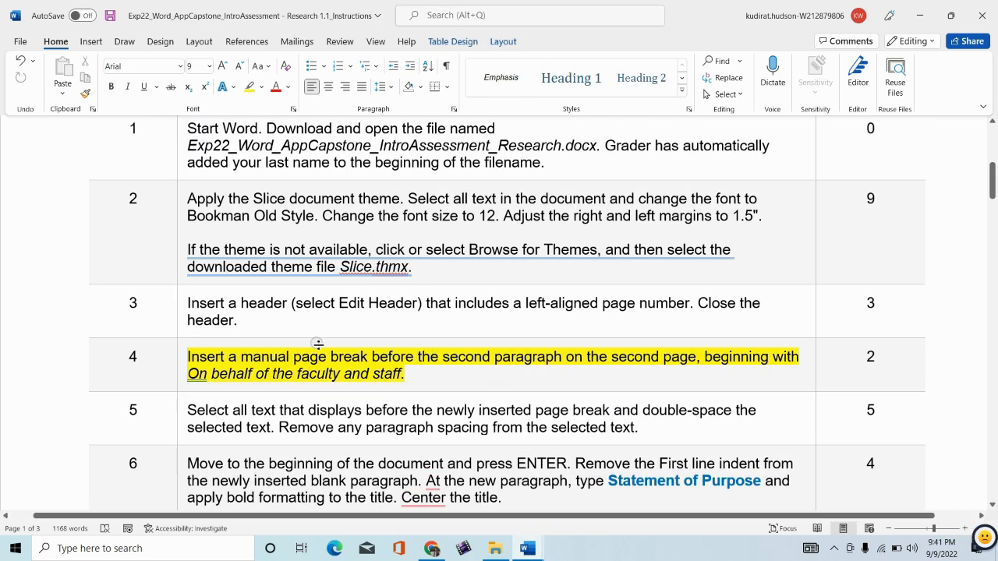
pyautogui.keyDown('ctrl'); pyautogui.scroll(2, 593, 323); pyautogui.keyUp('ctrl')
pyautogui.scroll(-1, 593, 322)
pyautogui.click(180, 255)
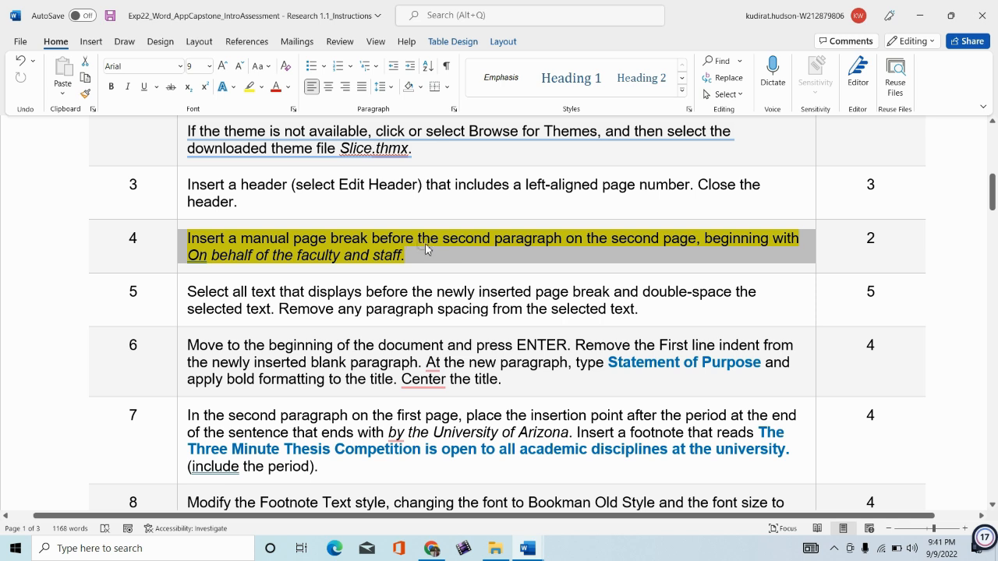
pyautogui.click(835, 548)
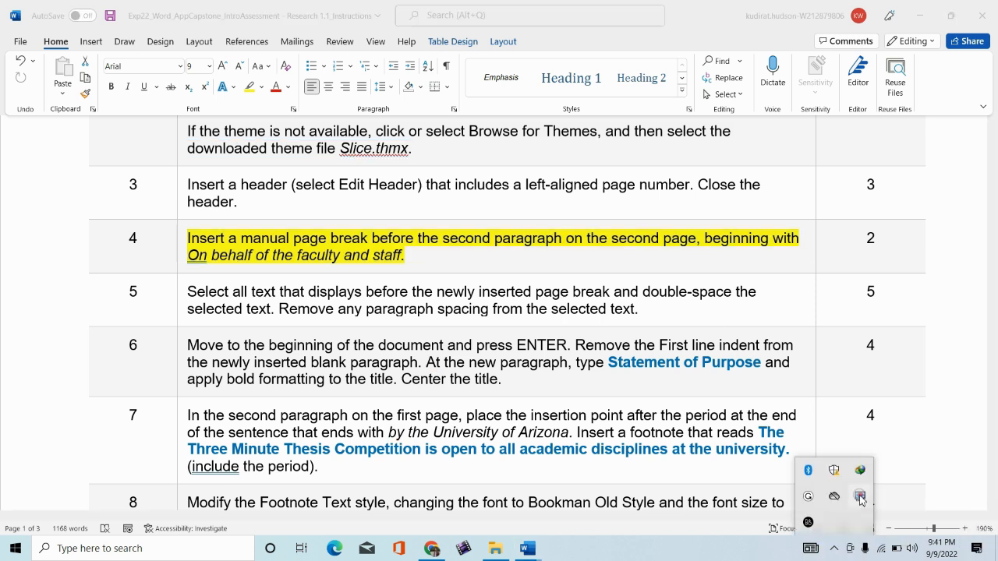
pyautogui.rightClick(860, 495)
pyautogui.click(893, 434)
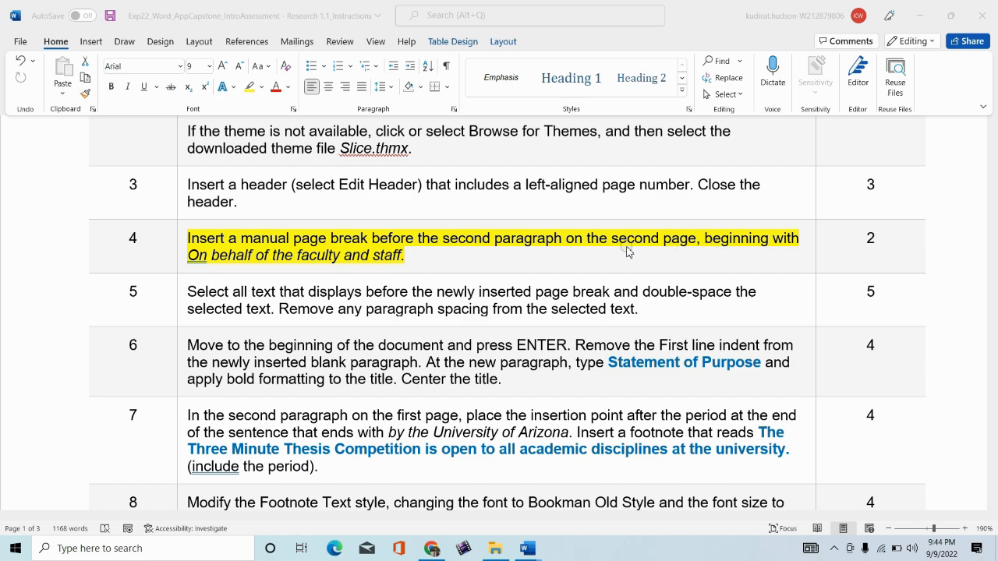
# Step: In the Research document, place the insertion point before "On behalf of the faculty and staff" on page two, rechecking step 4 of the instructions
pyautogui.moveTo(528, 544)
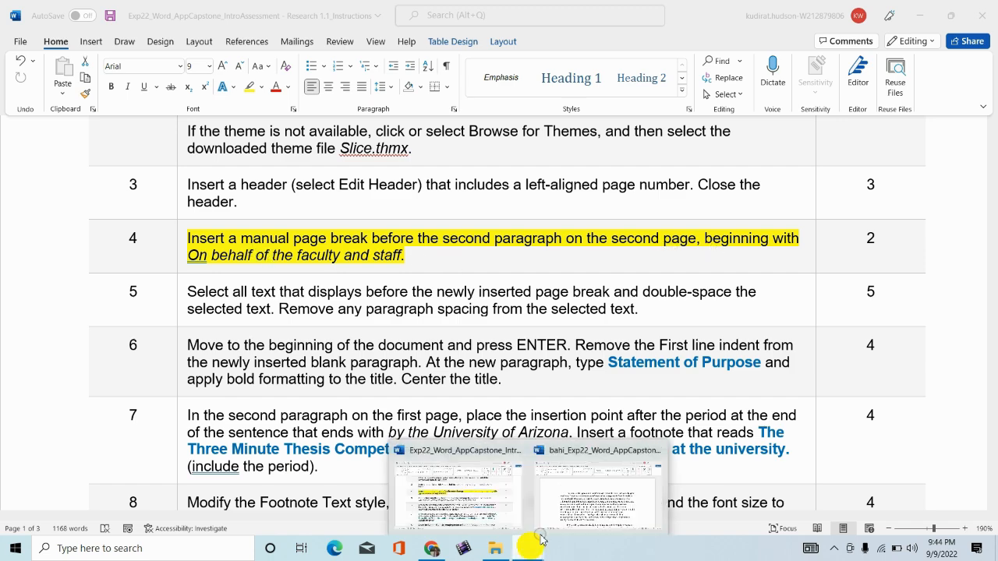
pyautogui.click(561, 490)
pyautogui.scroll(-3, 364, 316)
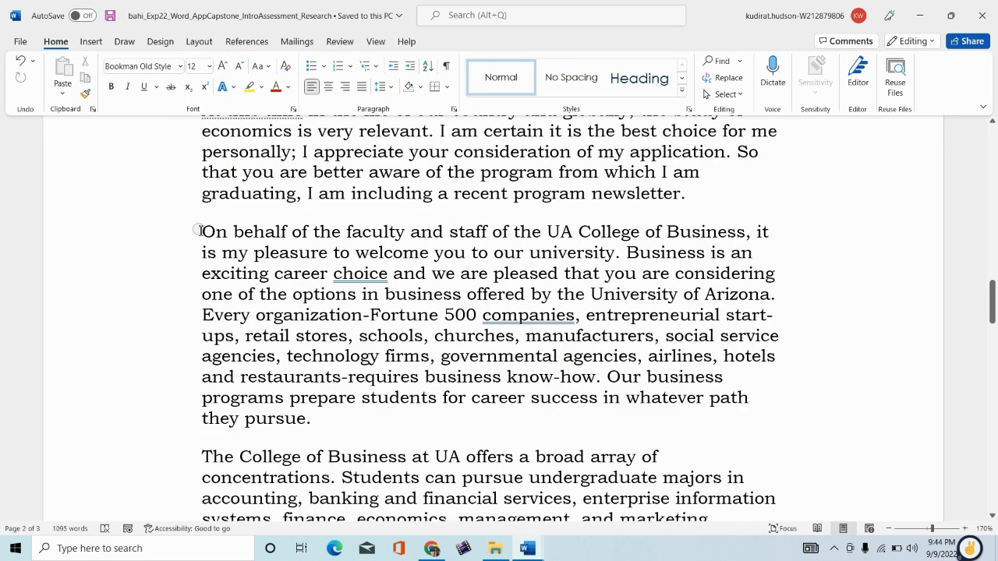
pyautogui.click(203, 228)
pyautogui.moveTo(528, 545)
pyautogui.click(457, 502)
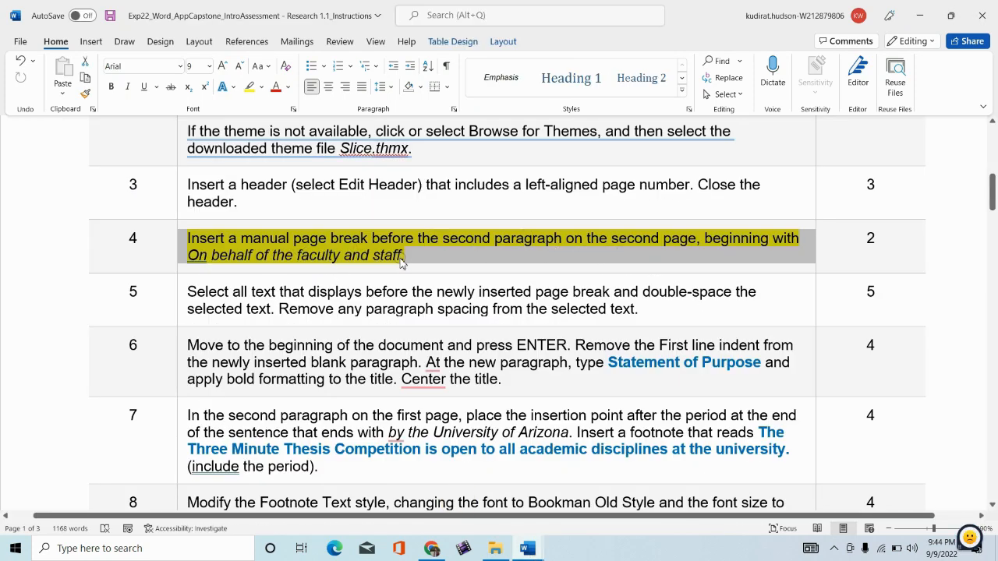
pyautogui.moveTo(528, 548)
pyautogui.click(585, 488)
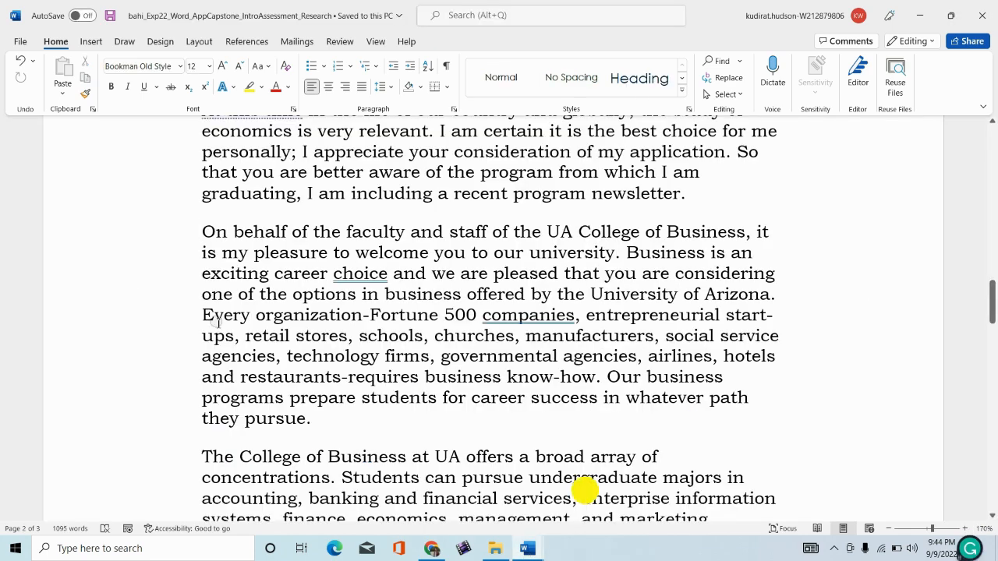
pyautogui.hotkey('ctrl', 'Return')
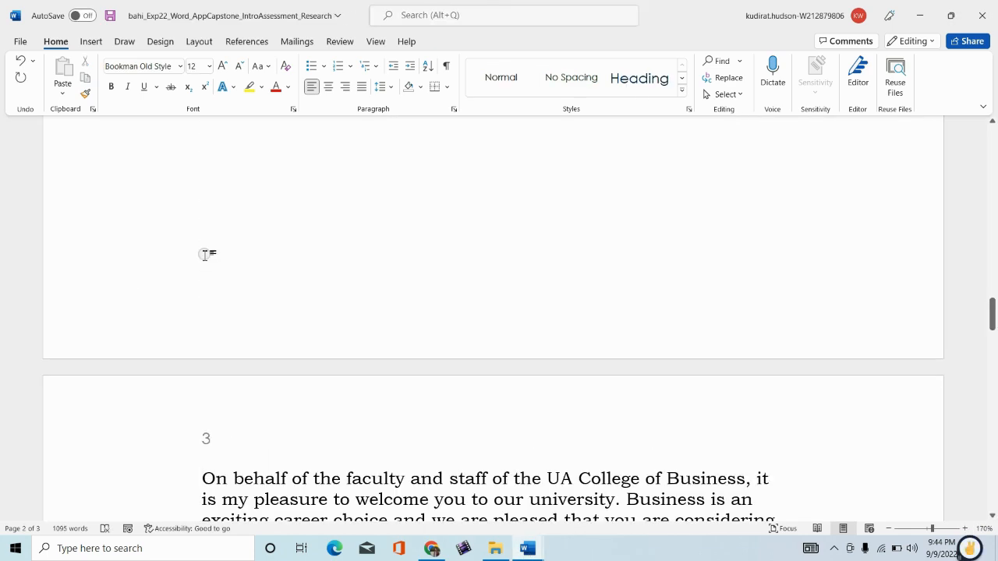
pyautogui.moveTo(993, 312)
pyautogui.mouseDown()
pyautogui.moveTo(991, 263)
pyautogui.moveTo(994, 329)
pyautogui.mouseUp()
pyautogui.hotkey('ctrl', 'z')
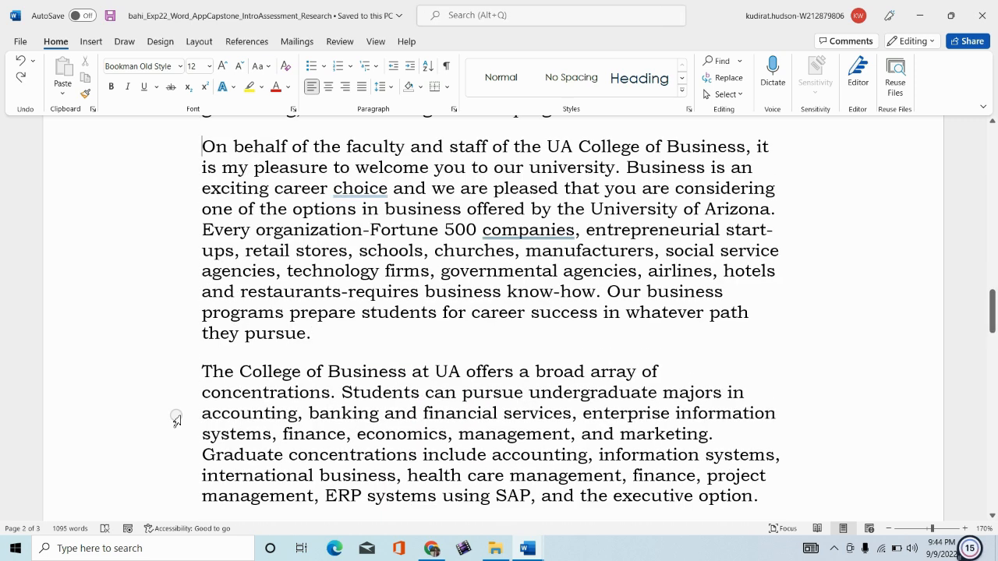
# Step: Insert a manual page break before the paragraph beginning "On behalf of the faculty and staff"
pyautogui.click(196, 43)
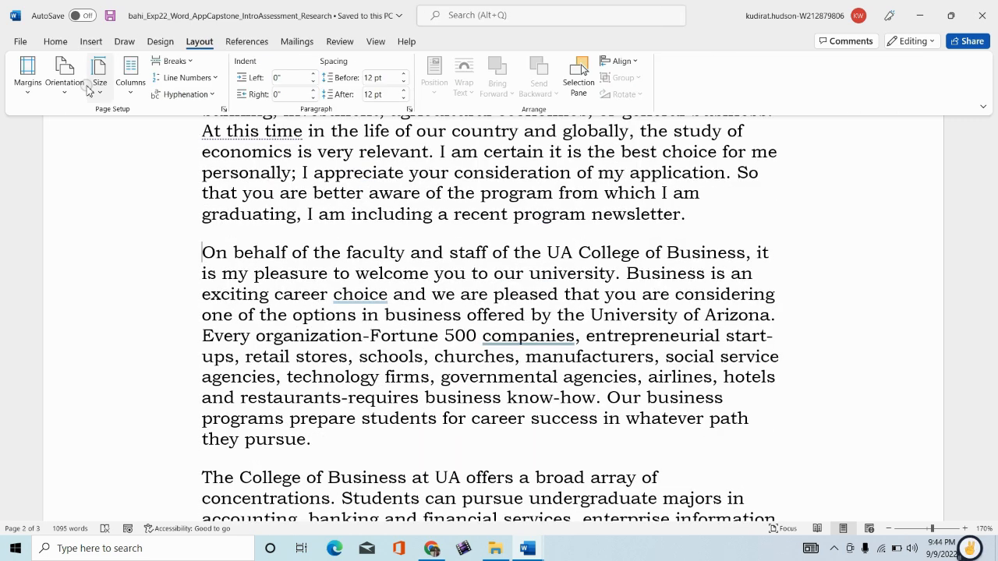
pyautogui.click(190, 62)
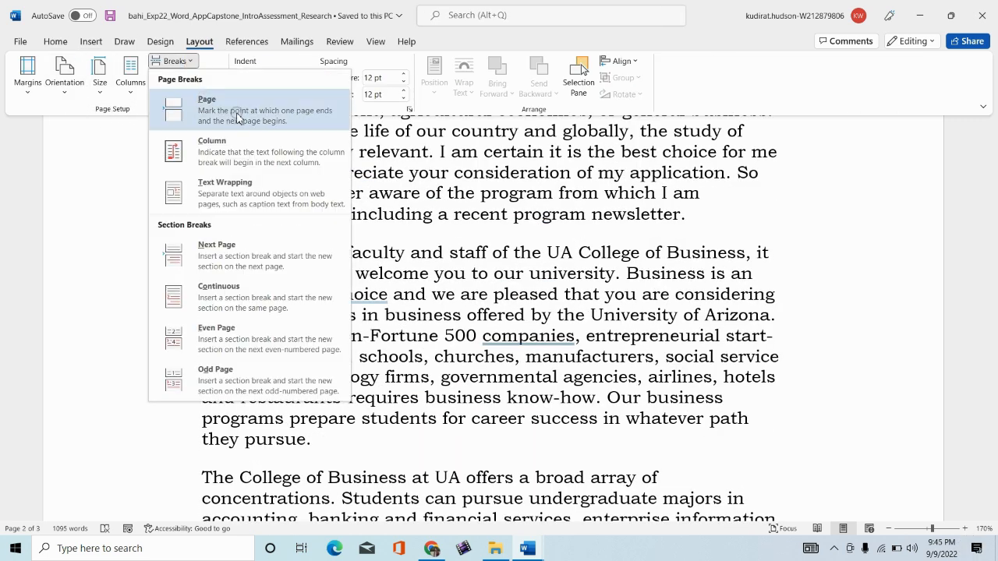
pyautogui.click(225, 114)
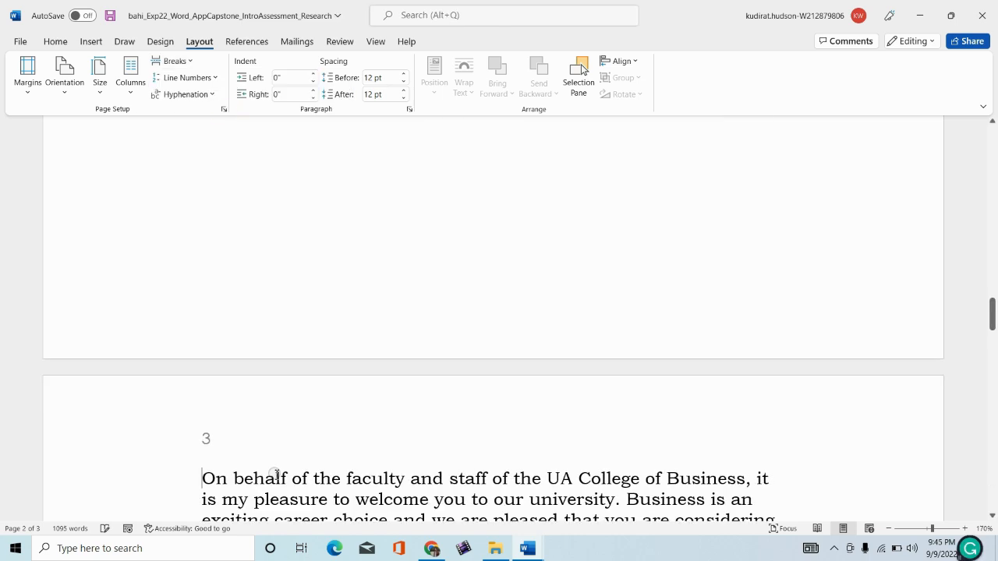
pyautogui.moveTo(992, 316); pyautogui.dragTo(995, 347)
# Step: Switch to the instructions document and move the yellow highlight from step 4 to step 5
pyautogui.click(533, 550)
pyautogui.click(453, 499)
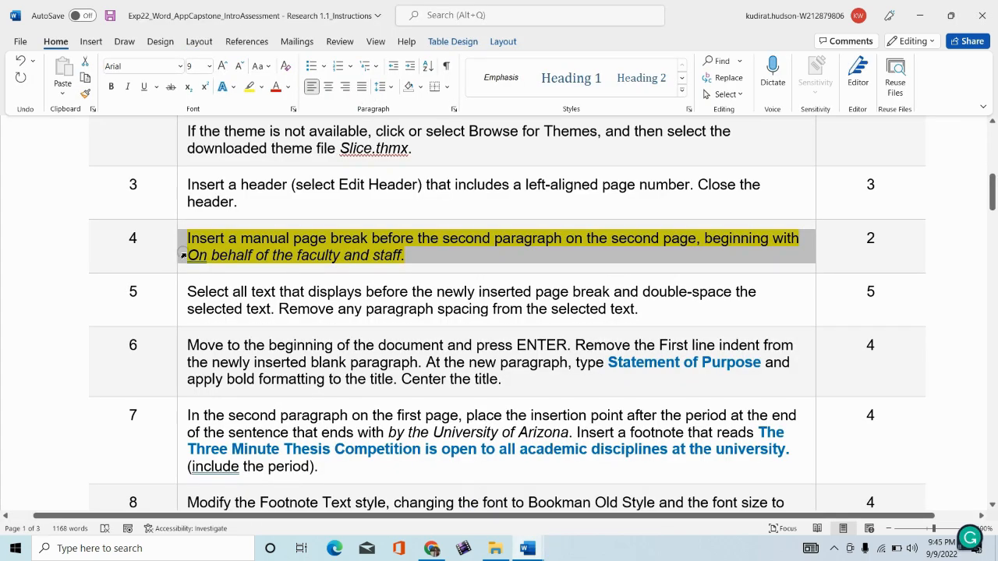
pyautogui.click(259, 87)
pyautogui.click(254, 162)
pyautogui.click(182, 316)
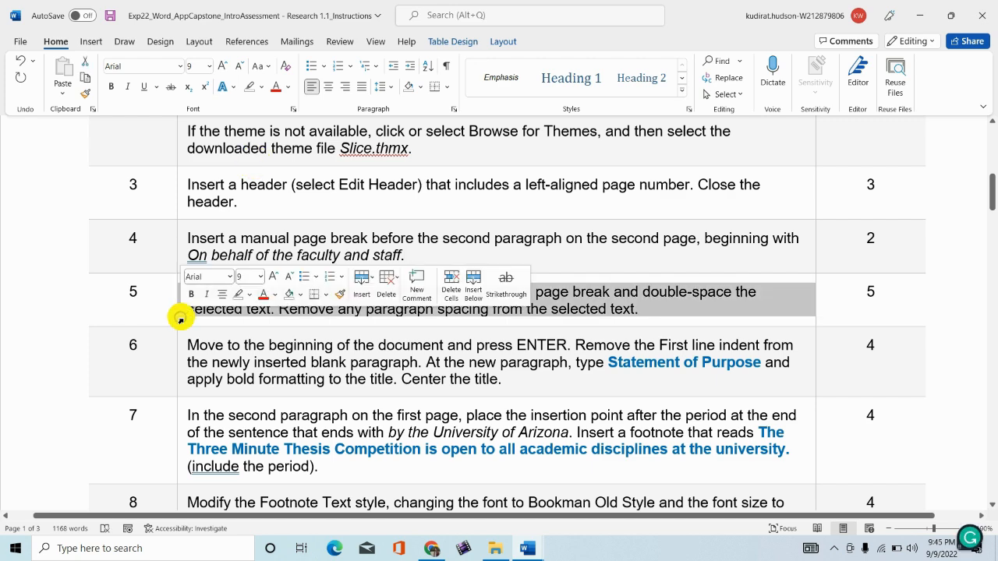
pyautogui.click(247, 295)
pyautogui.click(247, 315)
pyautogui.scroll(-2, 337, 294)
pyautogui.scroll(-1, 337, 294)
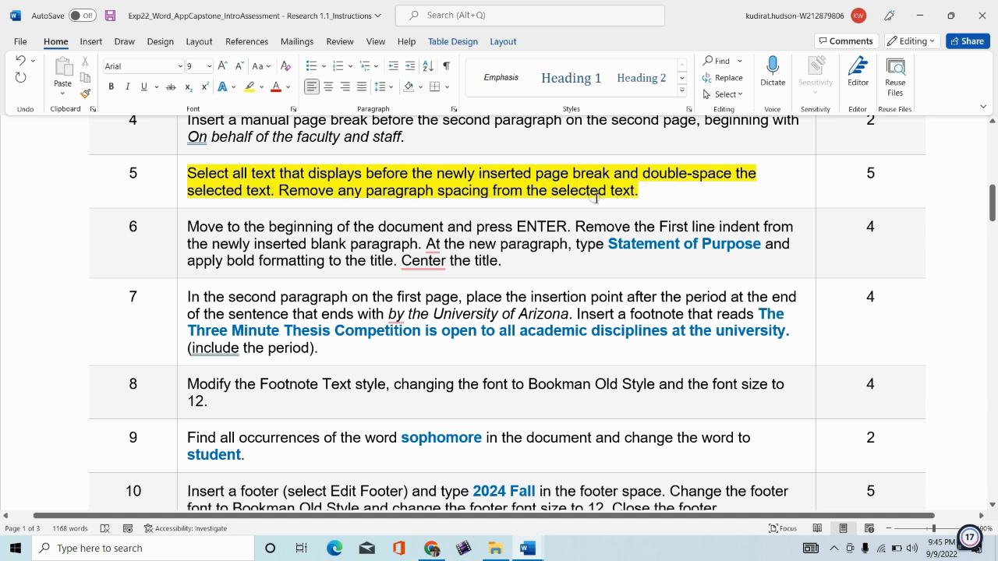
# Step: Return to the Research document and select all text from the page break back to the beginning of the first paragraph
pyautogui.click(690, 190)
pyautogui.click(530, 552)
pyautogui.click(588, 499)
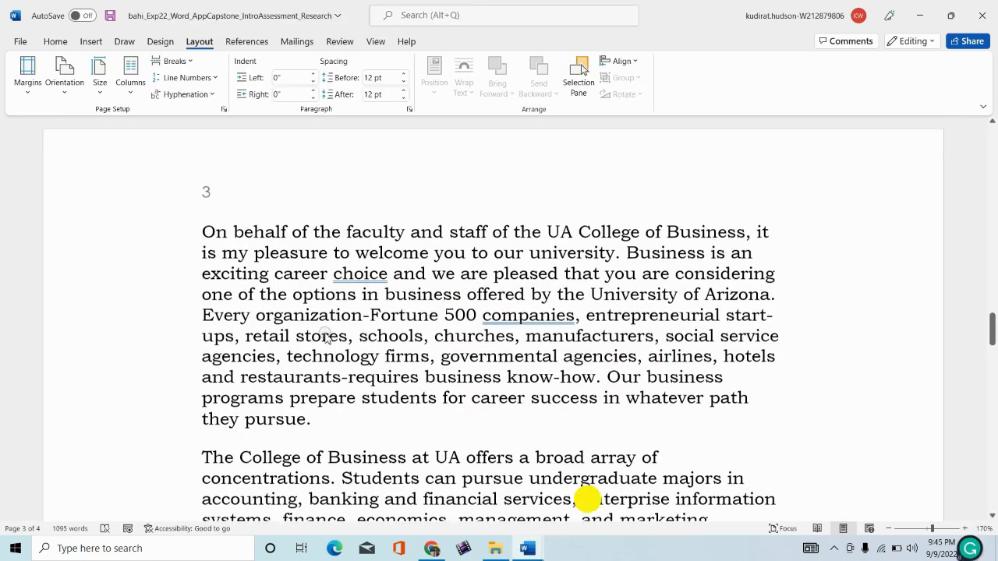
pyautogui.scroll(8, 326, 333)
pyautogui.keyDown('shift'); pyautogui.click(733, 356); pyautogui.keyUp('shift')
pyautogui.moveTo(691, 330); pyautogui.dragTo(260, 251)
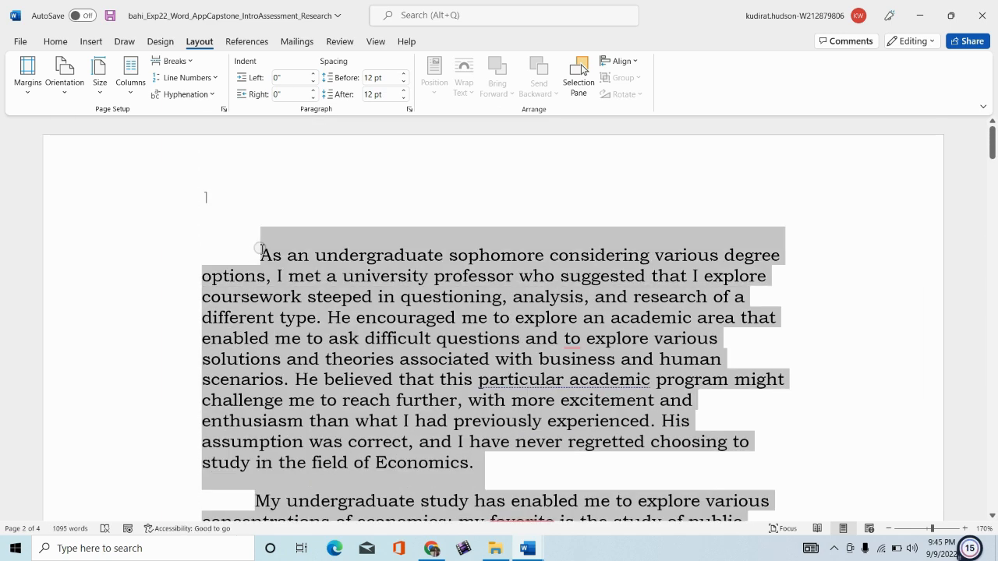
# Step: Recheck step 5 of the instructions and apply double line spacing to the selected text in the Research document
pyautogui.click(528, 548)
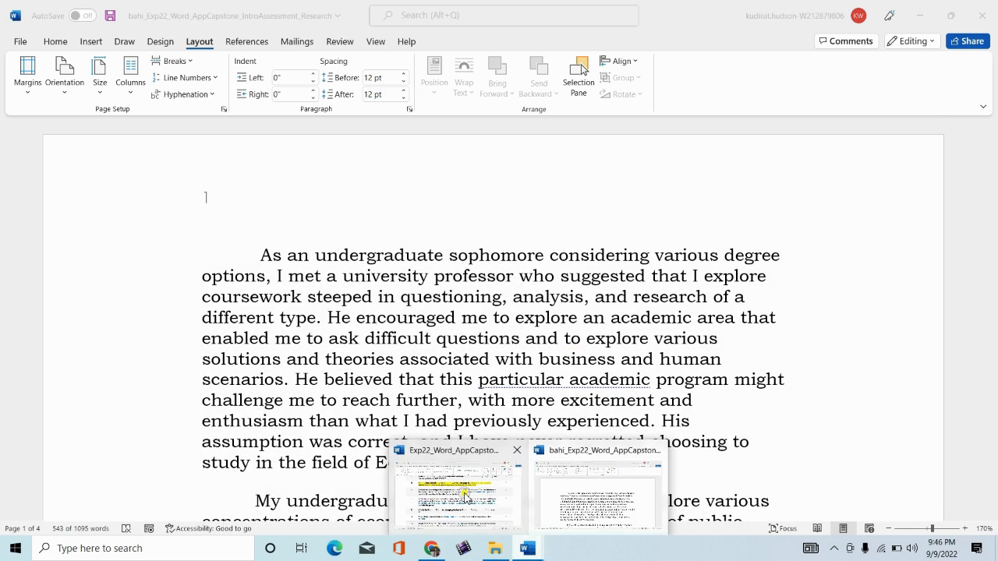
pyautogui.click(464, 491)
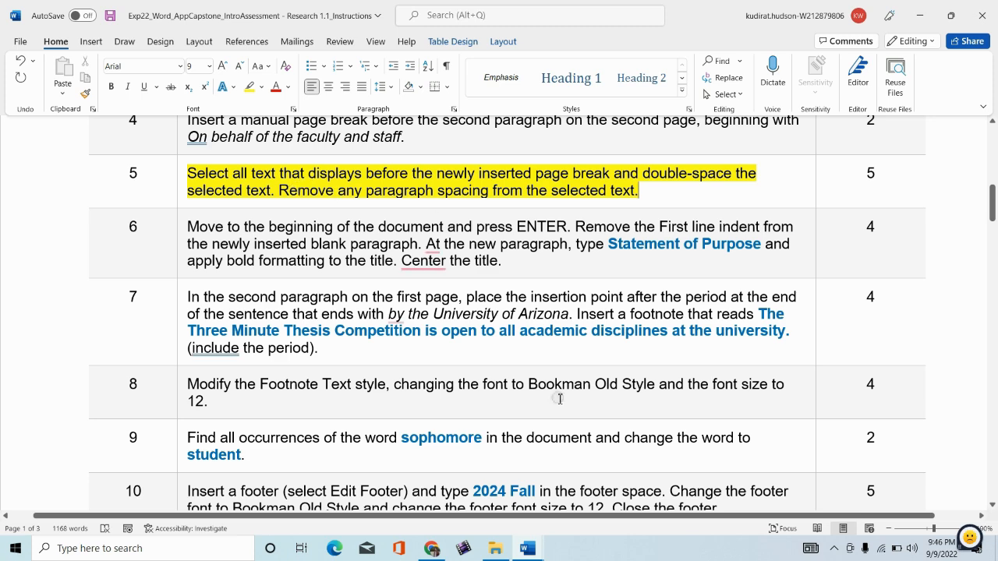
pyautogui.click(527, 553)
pyautogui.click(600, 475)
pyautogui.click(52, 41)
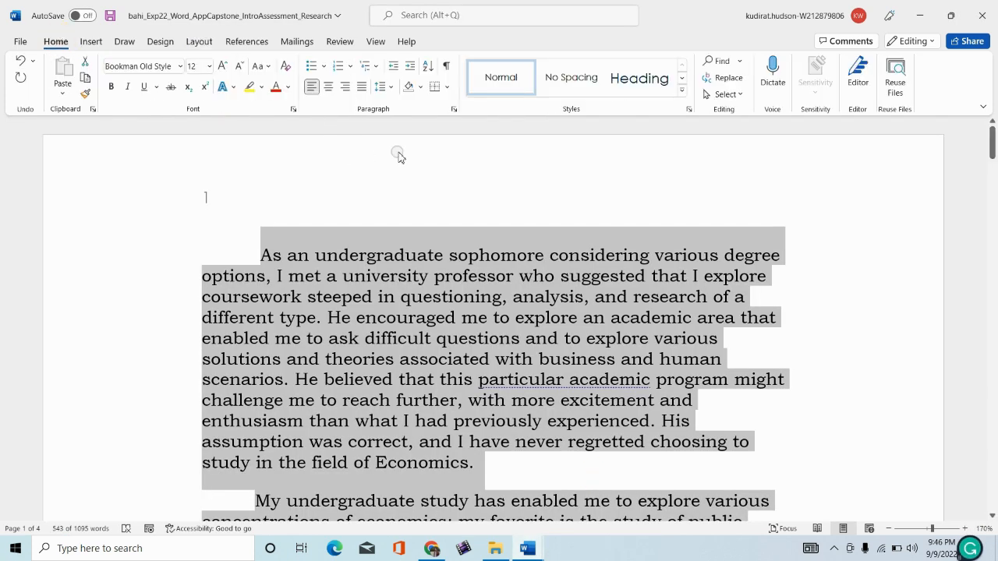
pyautogui.click(391, 88)
pyautogui.click(399, 152)
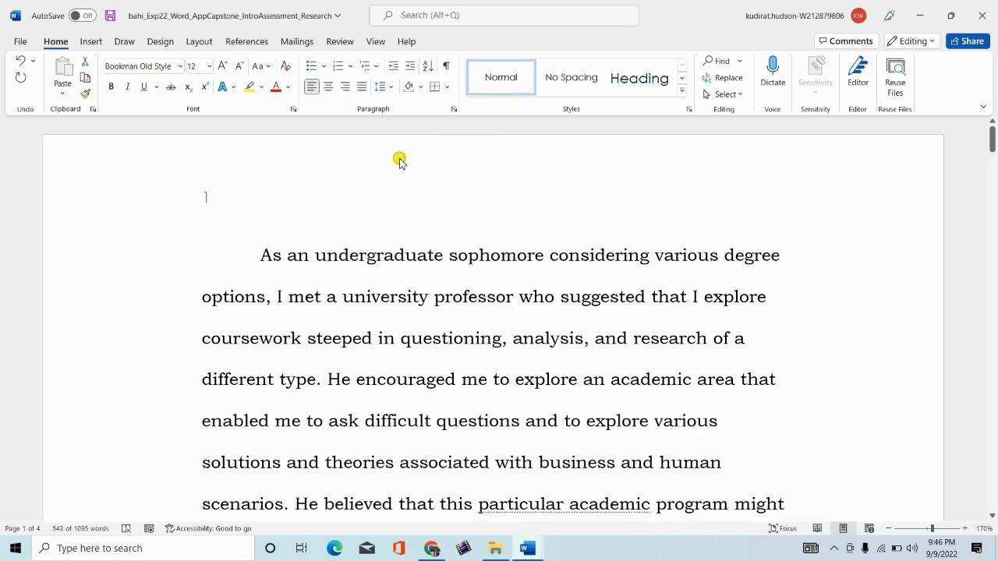
# Step: Remove the spacing before and after paragraphs from the selected text and save the Research document
pyautogui.hotkey('alt', 'Tab')
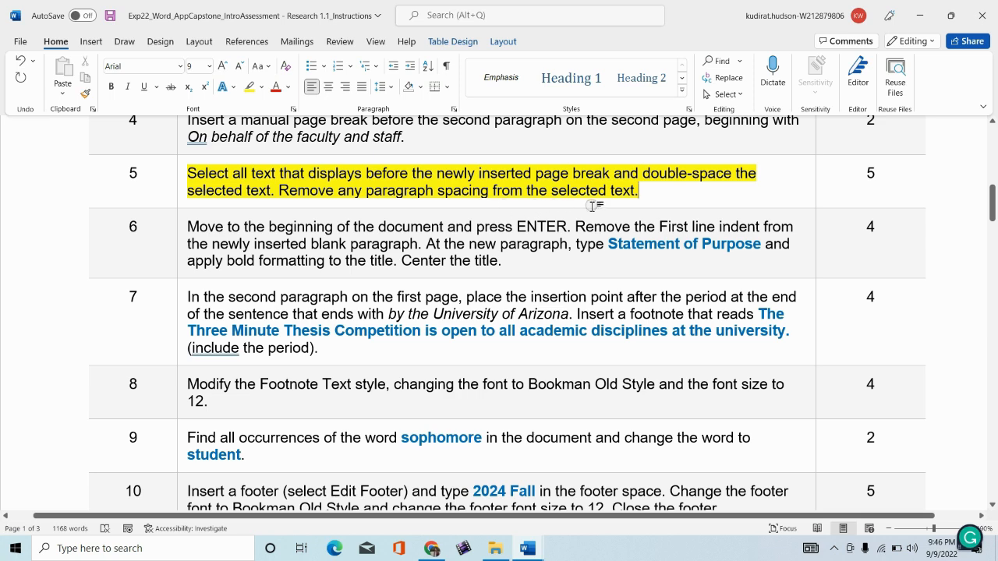
pyautogui.click(384, 87)
pyautogui.click(449, 231)
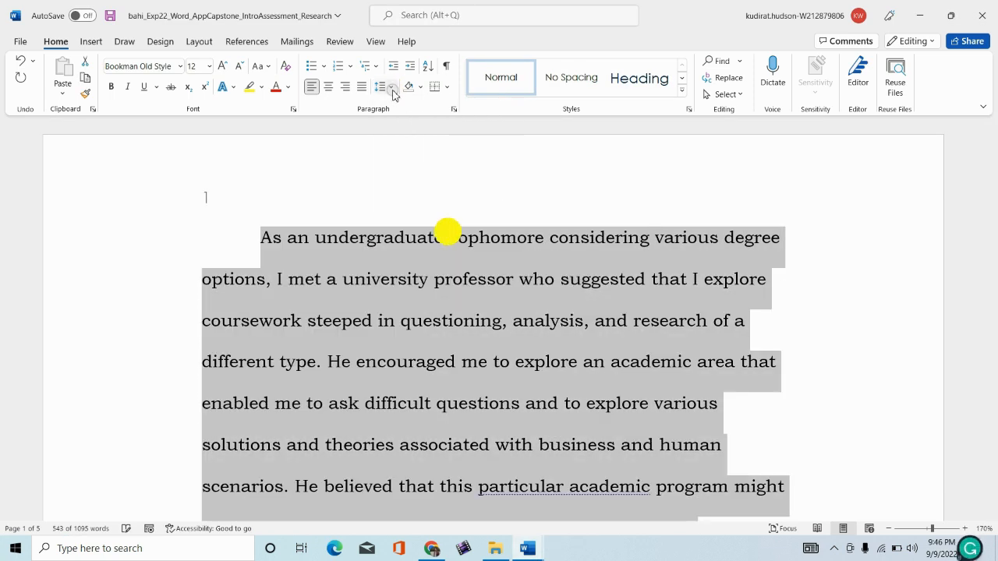
pyautogui.click(383, 87)
pyautogui.click(408, 248)
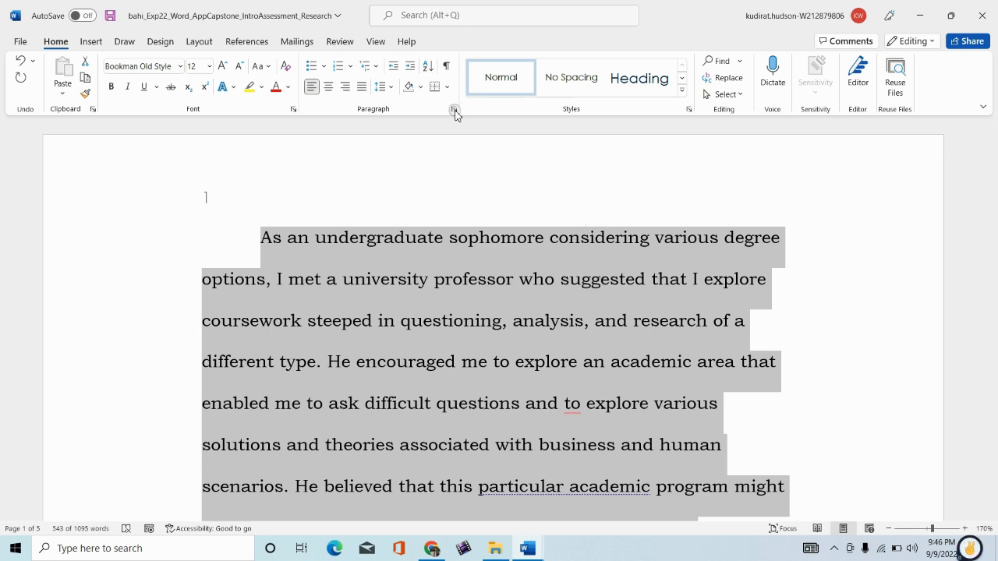
pyautogui.click(892, 361)
pyautogui.click(111, 14)
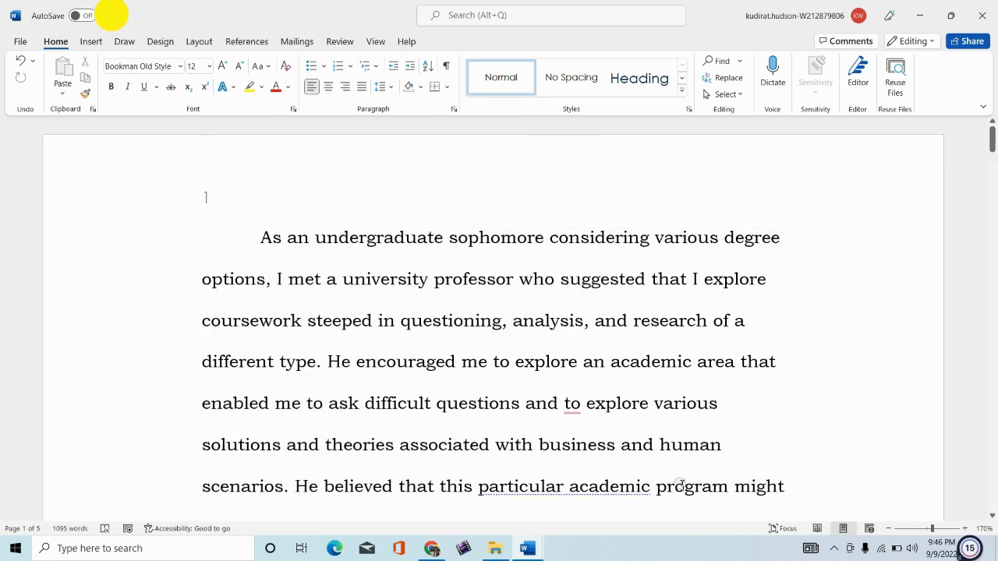
# Step: In the instructions document, remove the highlight from step 5 and highlight step 6 in yellow
pyautogui.click(459, 515)
pyautogui.click(182, 193)
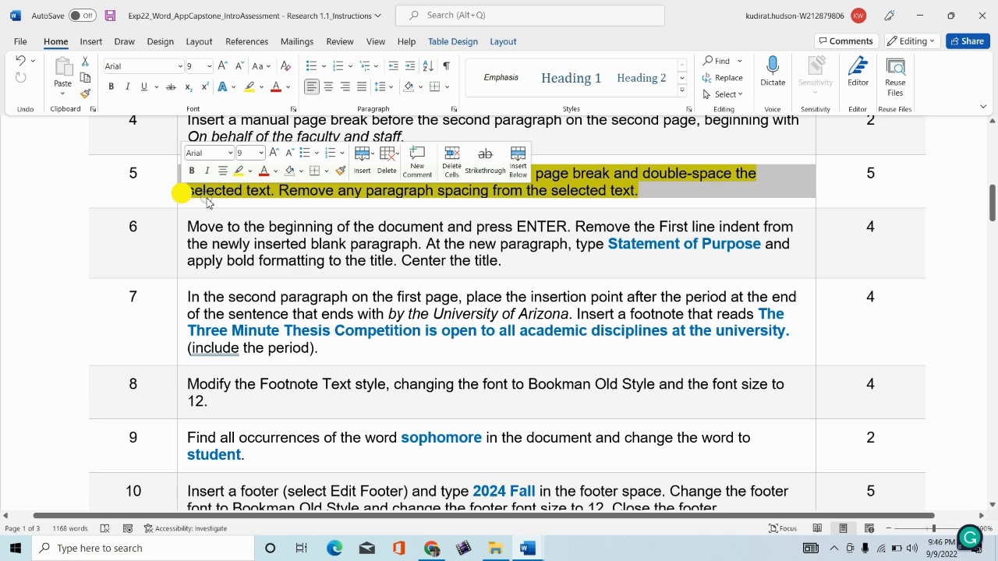
pyautogui.click(249, 178)
pyautogui.click(269, 246)
pyautogui.click(182, 258)
pyautogui.click(252, 237)
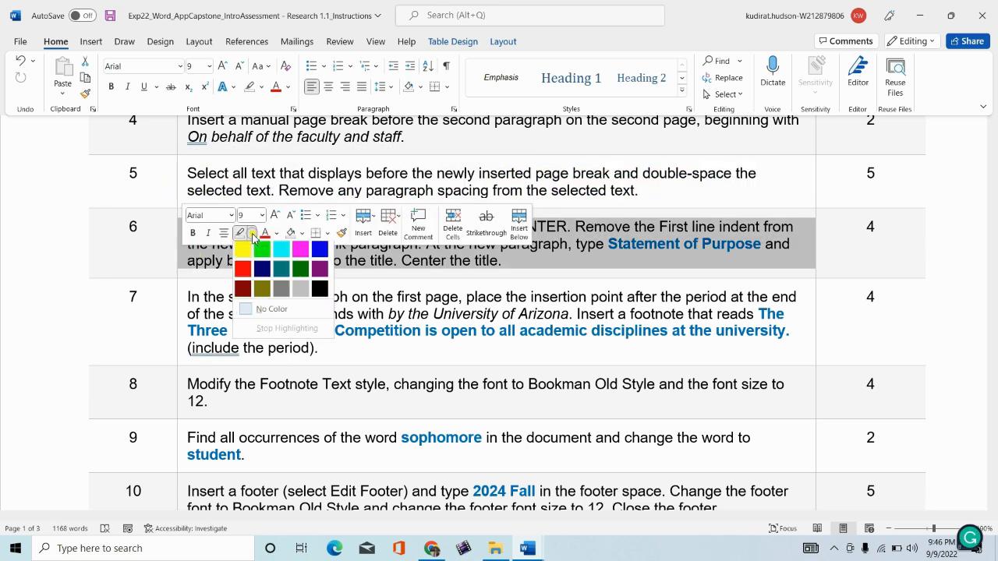
pyautogui.click(242, 248)
pyautogui.scroll(-1, 575, 185)
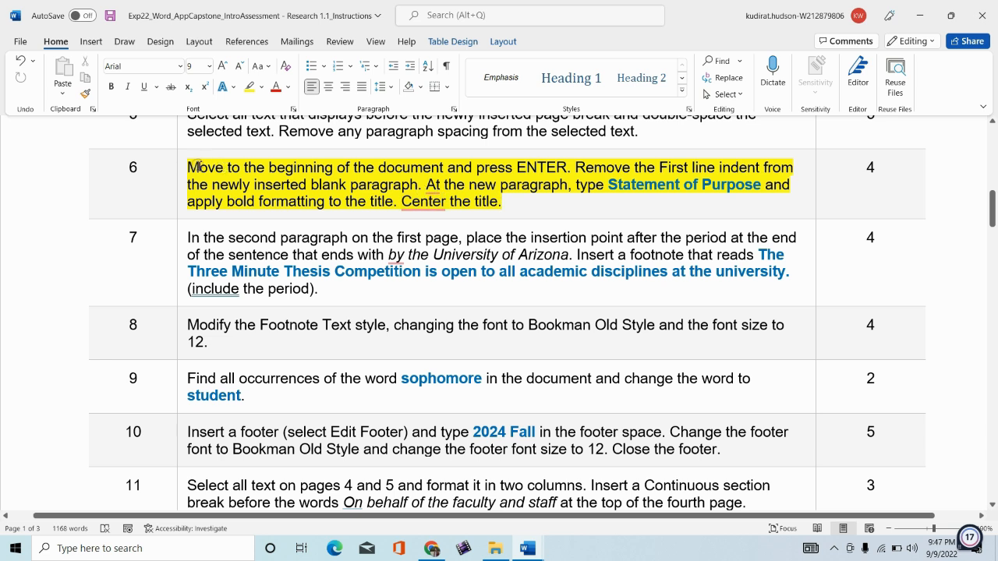
# Step: Copy the title text "Statement of Purpose" from step 6 of the instructions
pyautogui.moveTo(191, 167); pyautogui.dragTo(509, 202)
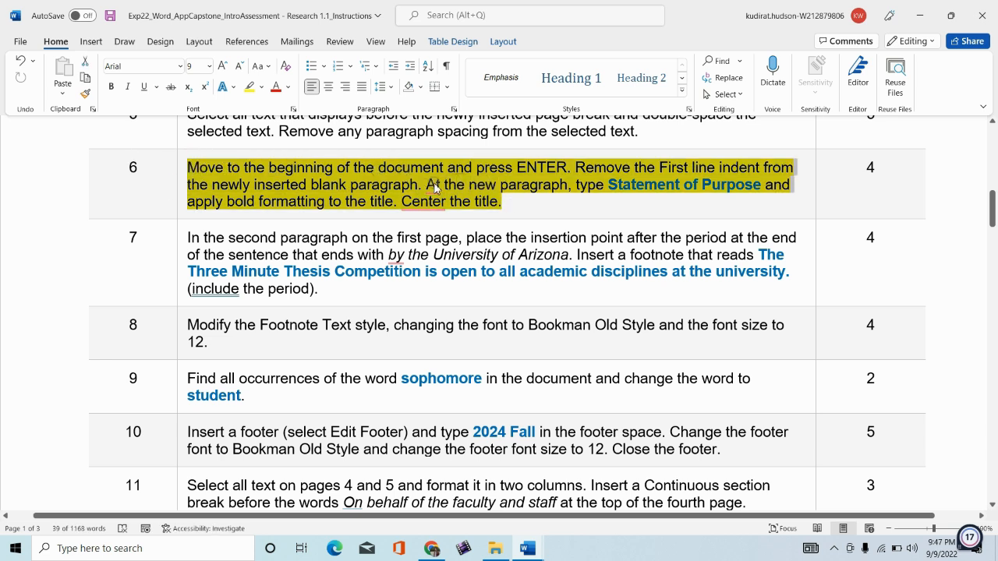
pyautogui.click(620, 200)
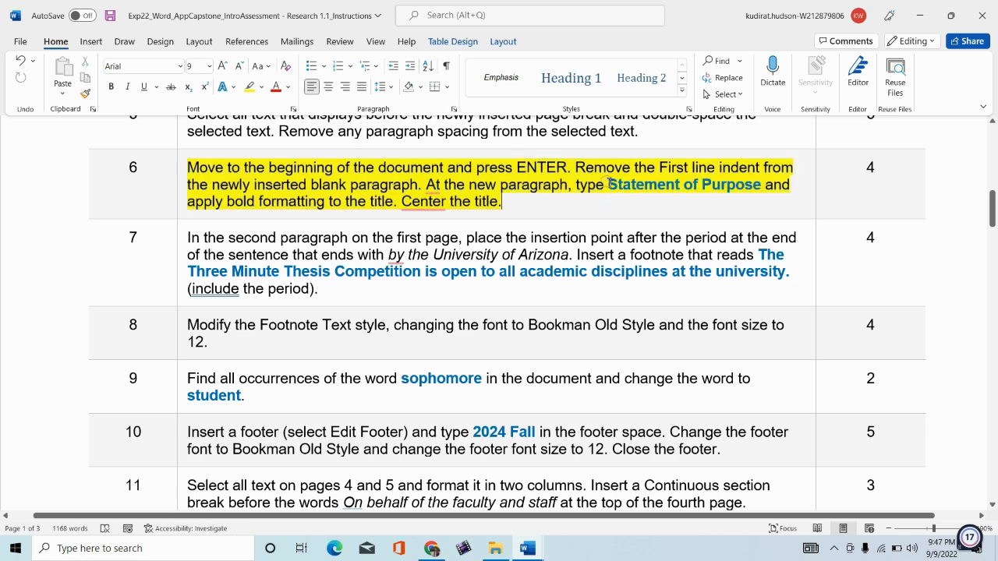
pyautogui.moveTo(608, 184); pyautogui.dragTo(762, 185)
pyautogui.rightClick(726, 185)
pyautogui.click(760, 231)
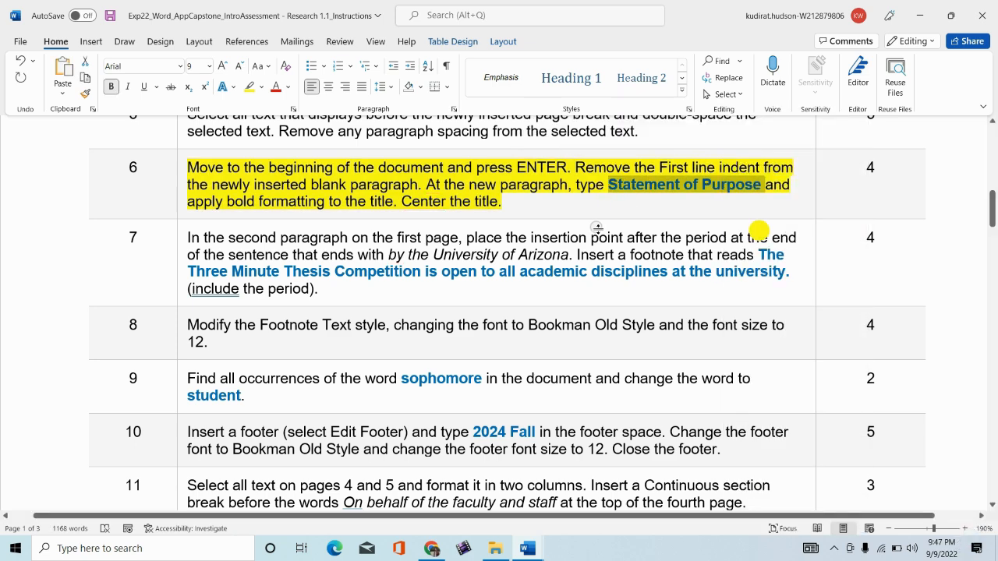
# Step: Return to the Research document and add a blank paragraph before the first paragraph
pyautogui.moveTo(514, 204); pyautogui.dragTo(174, 160)
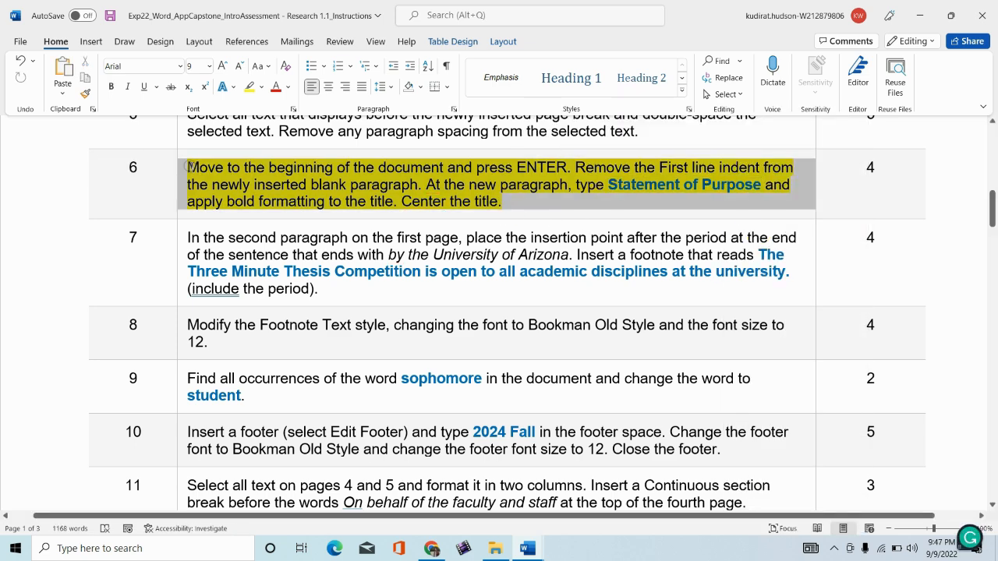
pyautogui.click(538, 538)
pyautogui.click(262, 235)
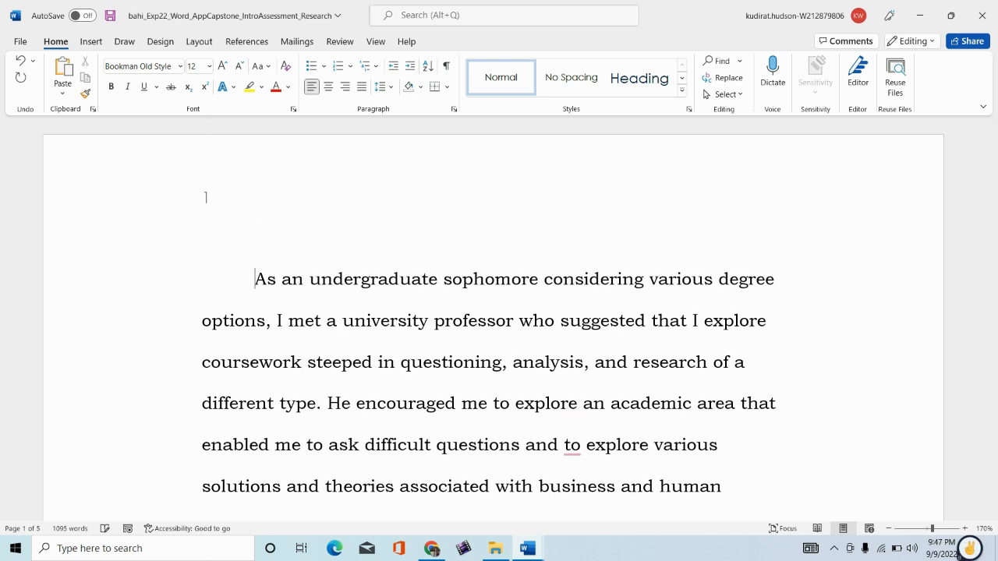
pyautogui.press('Return')
pyautogui.click(453, 109)
pyautogui.click(579, 220)
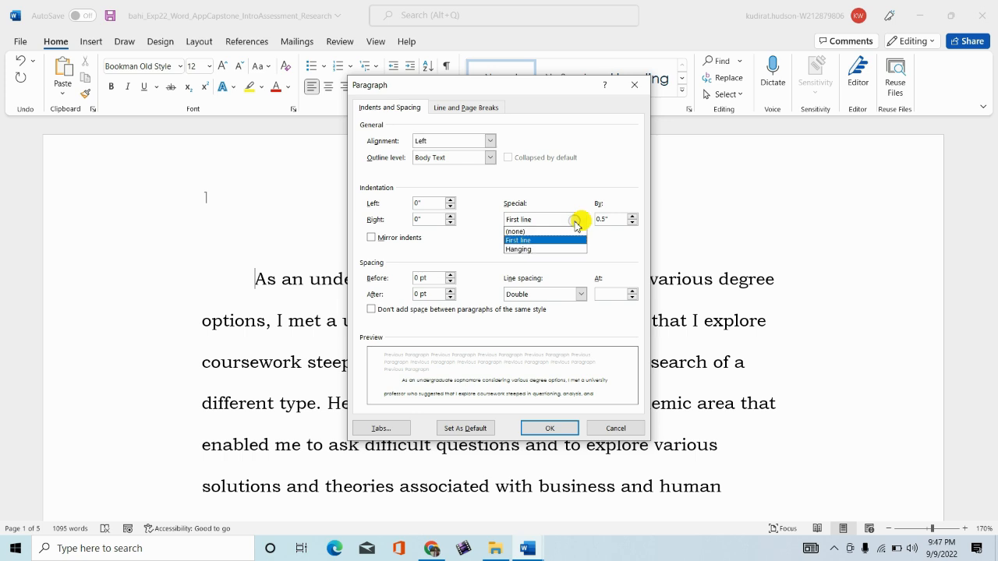
pyautogui.click(538, 229)
pyautogui.click(534, 434)
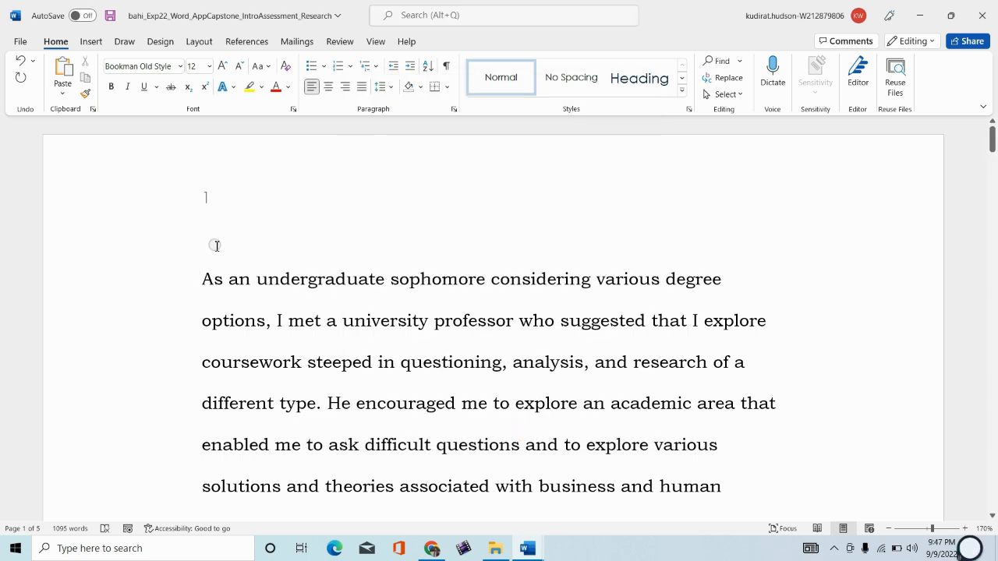
pyautogui.press('Tab')
# Step: Remove the first-line indent from the blank paragraph above the opening body paragraph
pyautogui.click(245, 225)
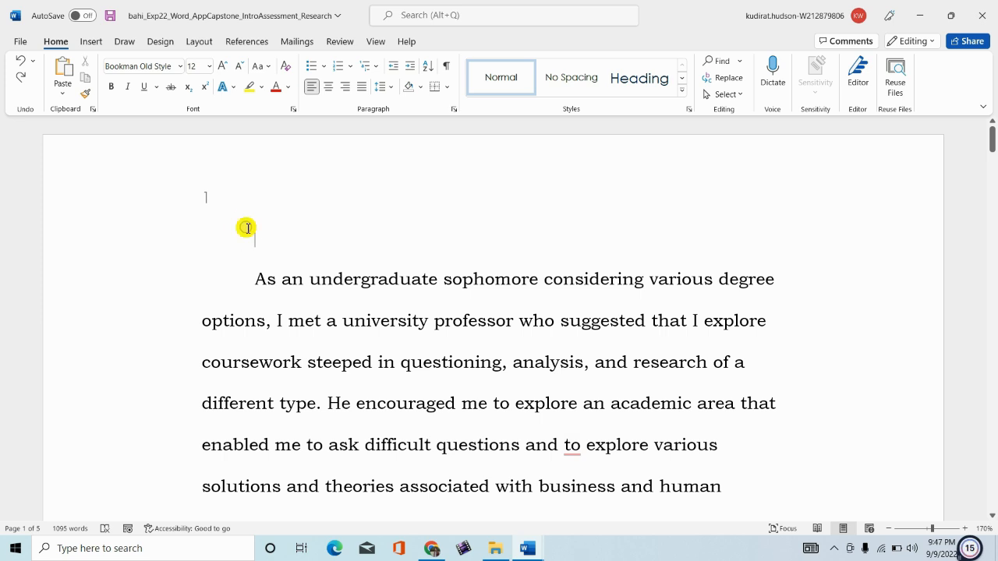
pyautogui.click(455, 112)
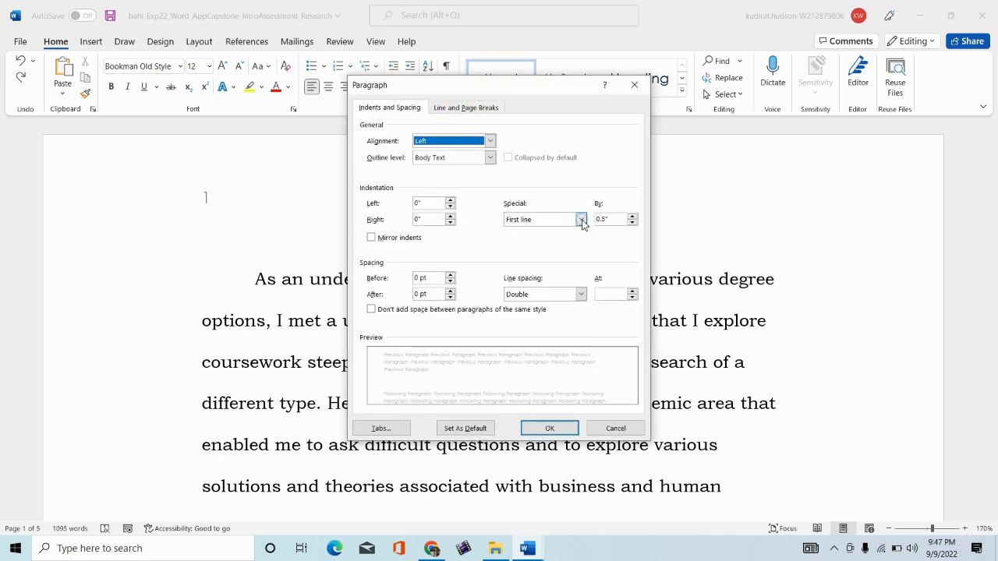
pyautogui.click(581, 219)
pyautogui.click(510, 228)
pyautogui.click(549, 428)
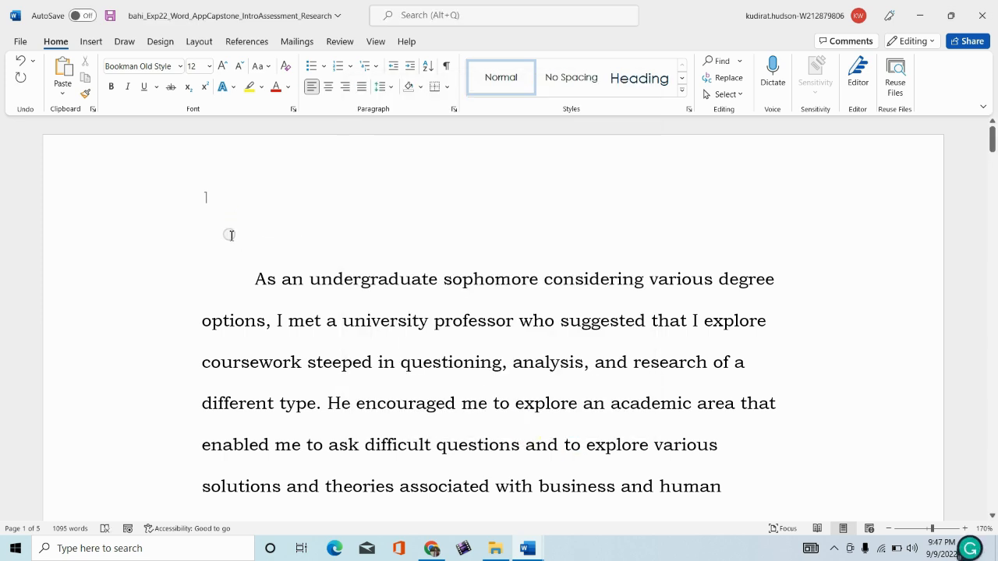
# Step: Paste the title "Statement of Purpose" into the blank paragraph as text only and save the document
pyautogui.hotkey('ctrl', 'v')
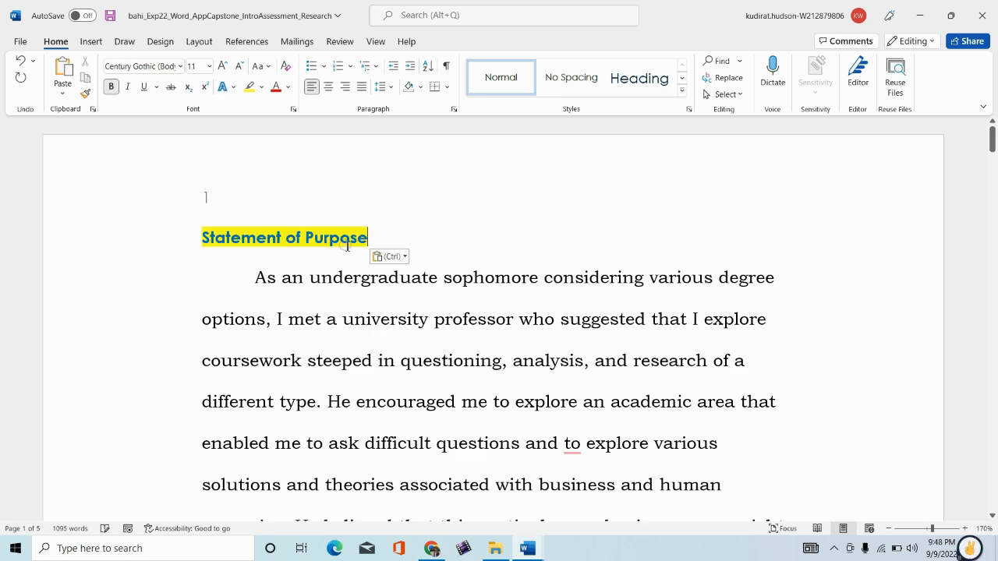
pyautogui.click(405, 257)
pyautogui.click(461, 294)
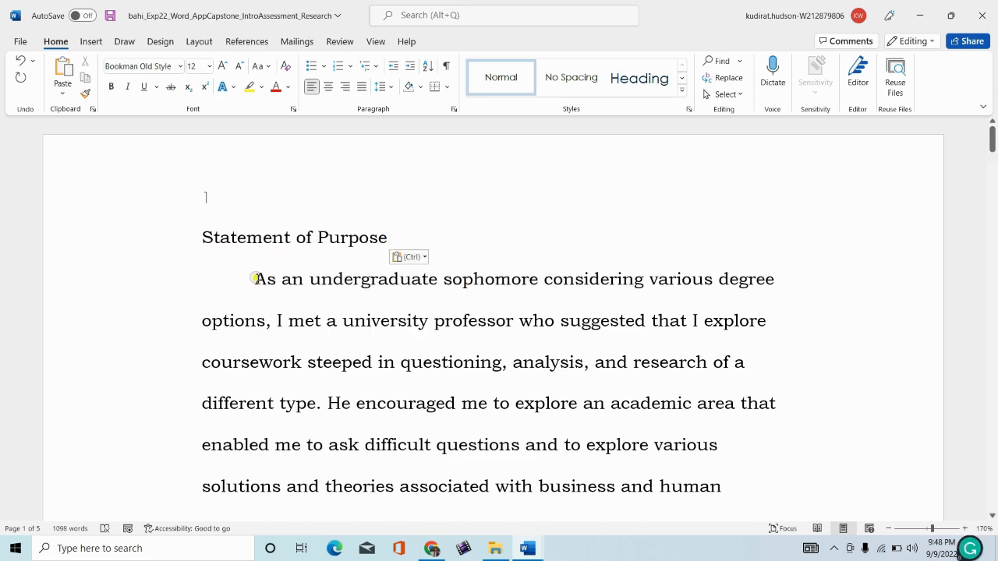
pyautogui.click(110, 15)
# Step: Check step 6 of the instructions, make the "Statement of Purpose" title bold and centered in the Research document, and save it
pyautogui.click(471, 494)
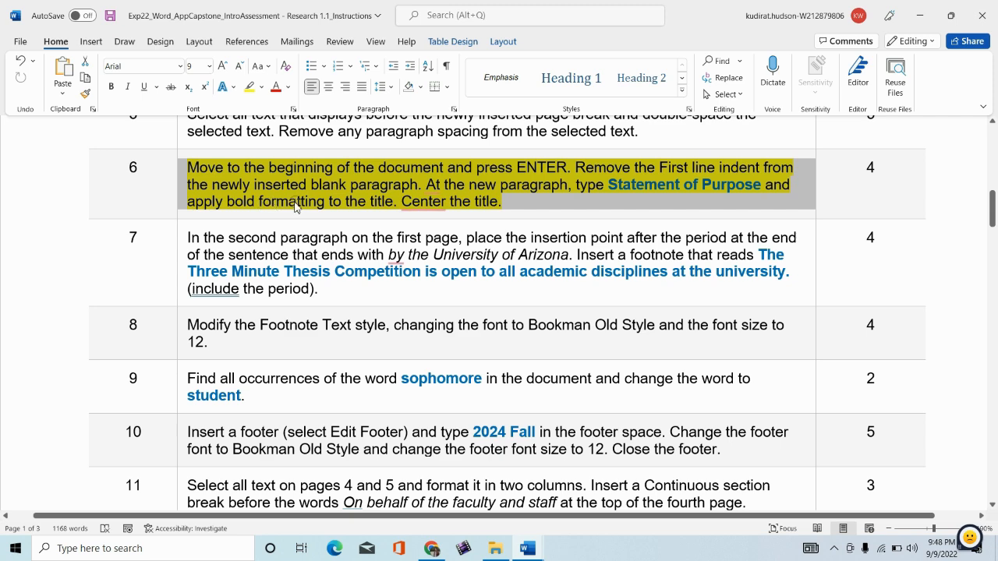
pyautogui.click(527, 548)
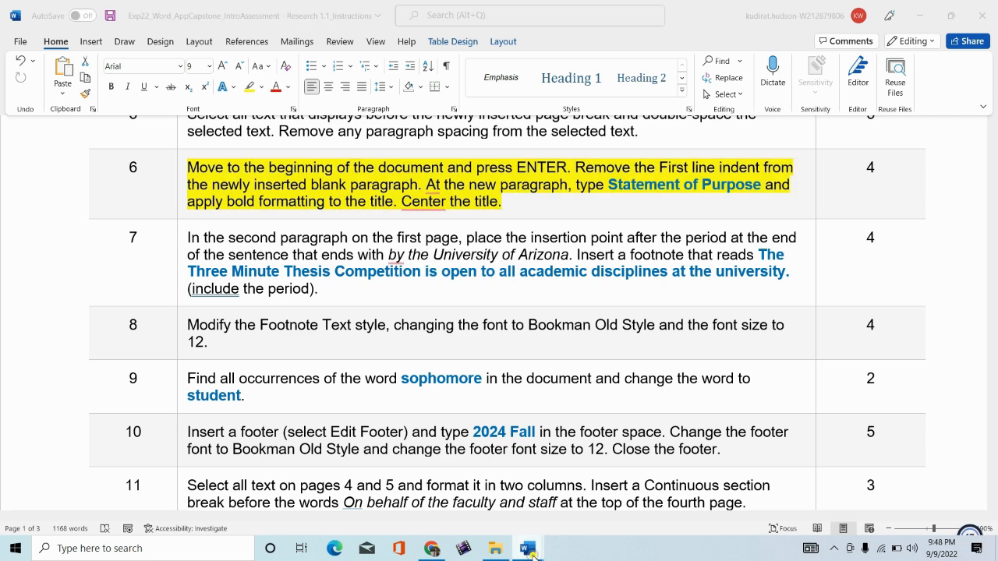
pyautogui.click(583, 486)
pyautogui.moveTo(393, 237); pyautogui.dragTo(201, 237)
pyautogui.click(111, 86)
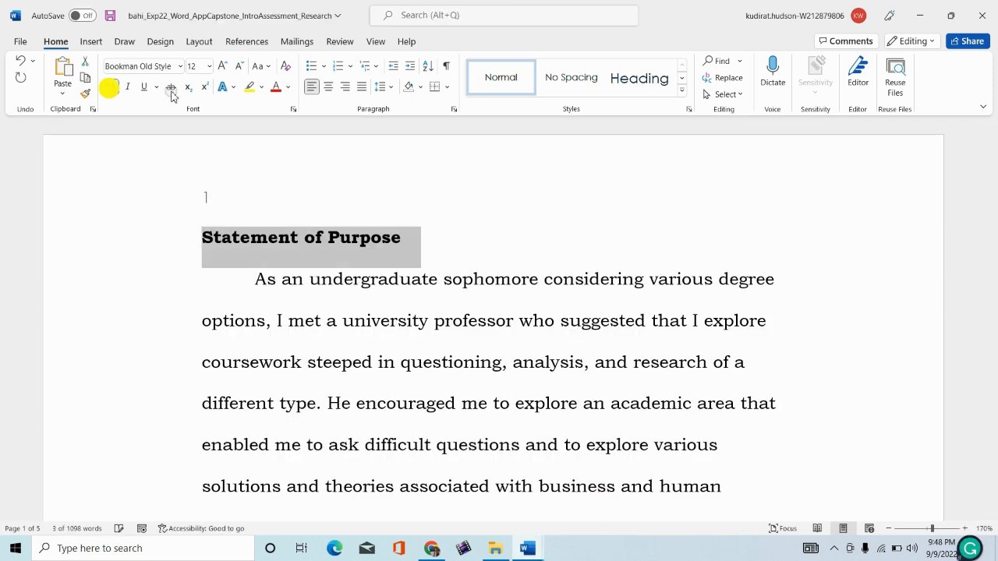
pyautogui.click(328, 87)
pyautogui.click(110, 15)
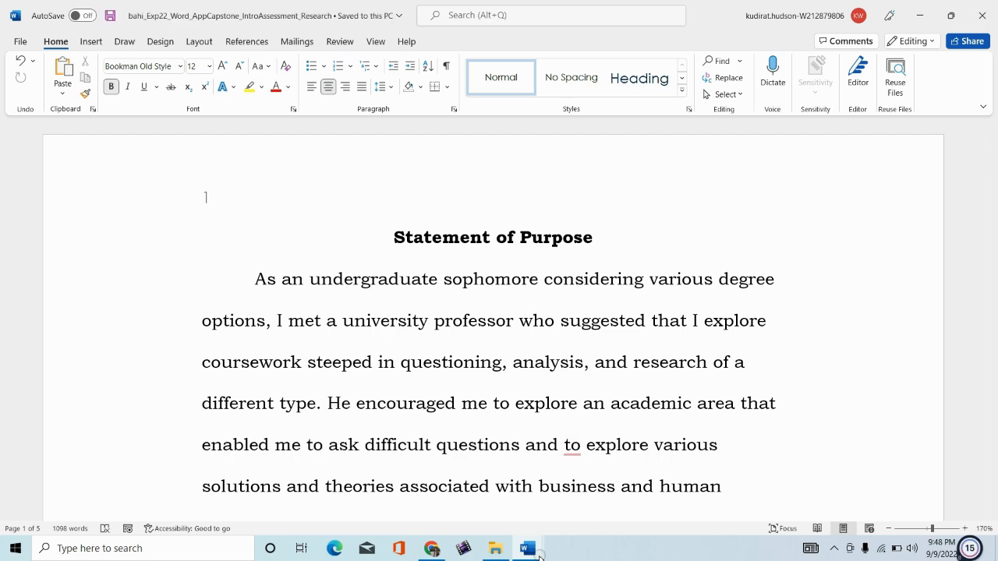
# Step: In the instructions document, remove the highlight from step 6 and highlight step 7 in yellow
pyautogui.hotkey('alt', 'Tab')
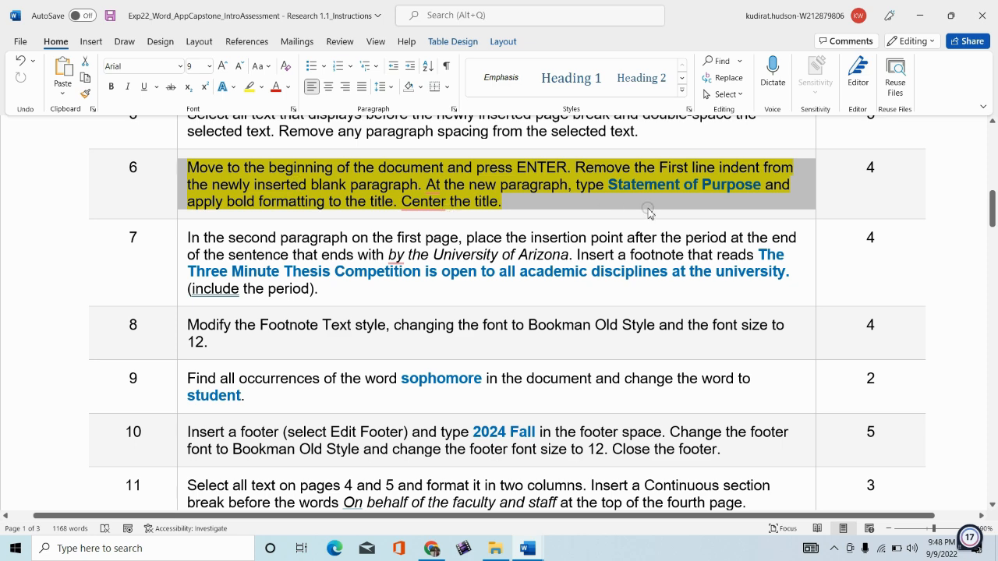
pyautogui.click(261, 87)
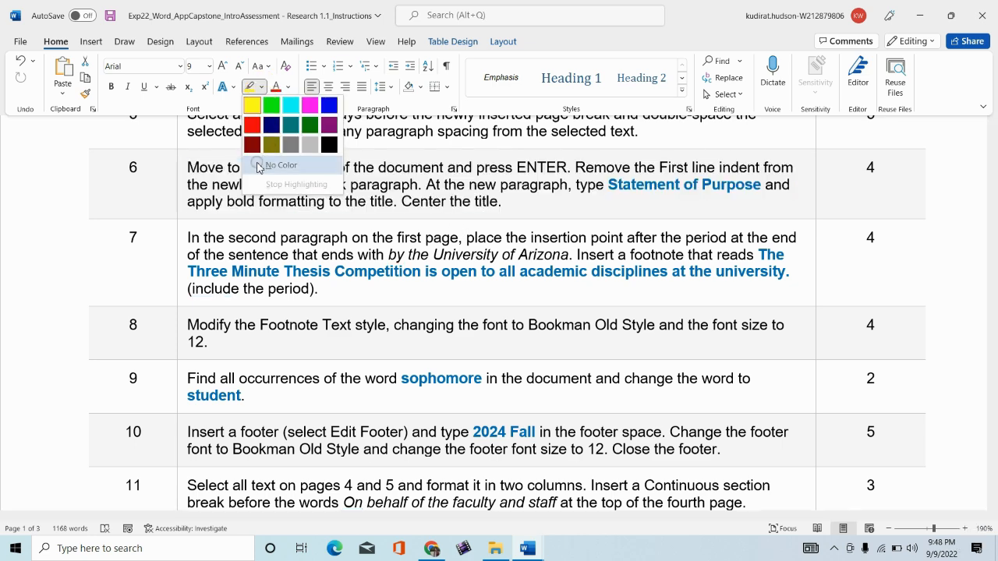
pyautogui.click(258, 163)
pyautogui.click(180, 257)
pyautogui.click(251, 231)
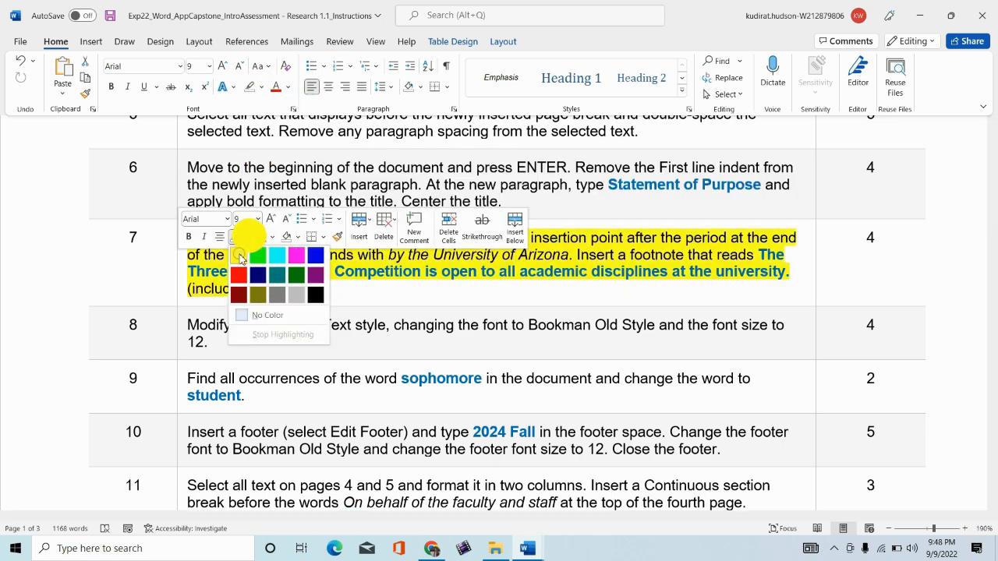
pyautogui.click(234, 256)
pyautogui.press('Right')
pyautogui.scroll(-1, 630, 397)
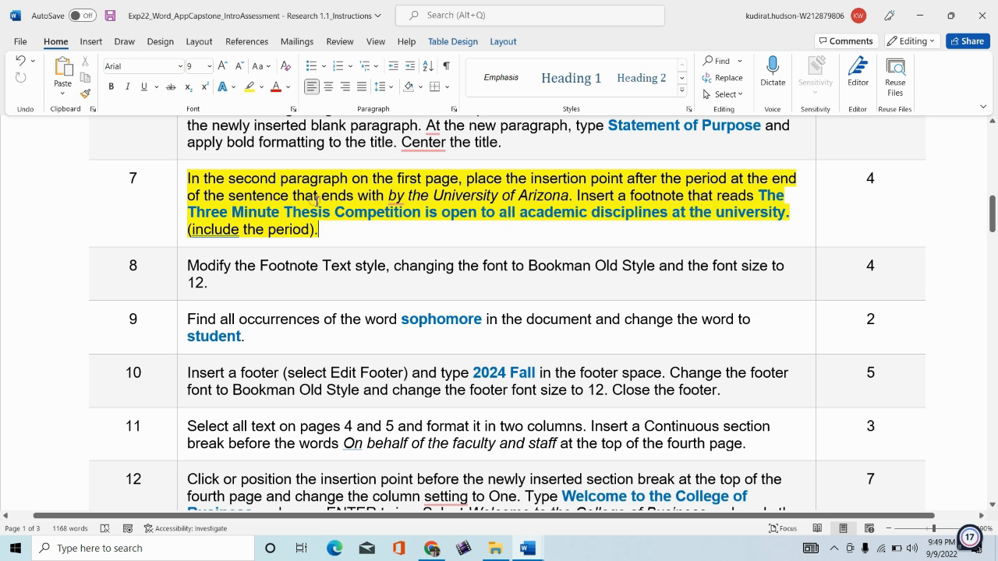
# Step: In the Research document's second body paragraph, place the insertion point after the period ending "by the University of Arizona."
pyautogui.moveTo(190, 178); pyautogui.dragTo(557, 201)
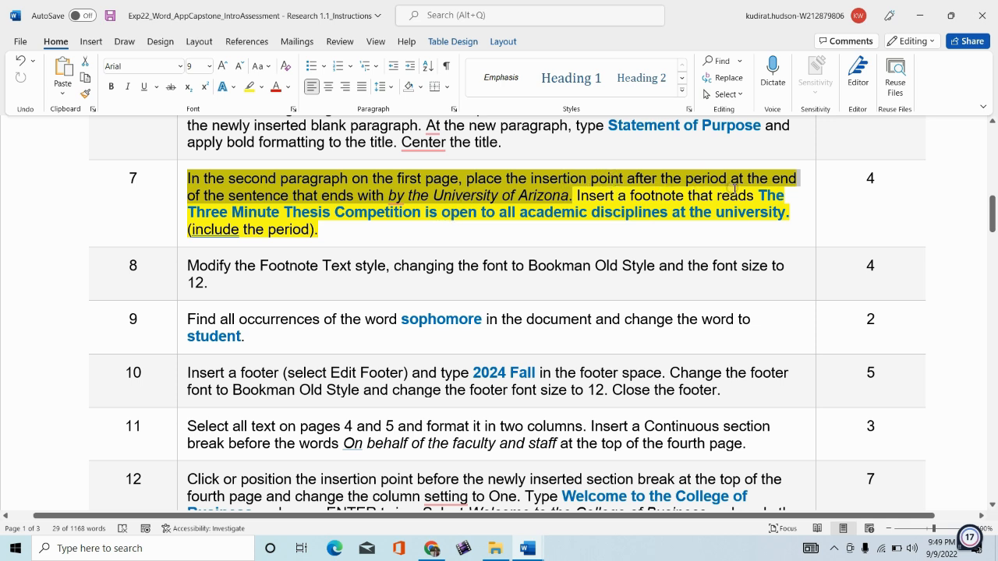
pyautogui.moveTo(527, 548)
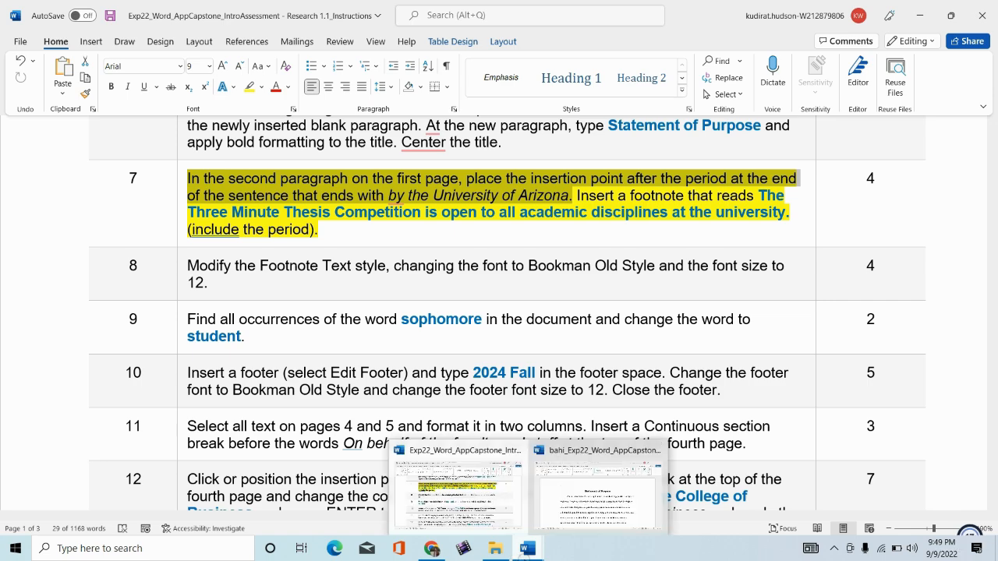
pyautogui.click(600, 479)
pyautogui.click(449, 65)
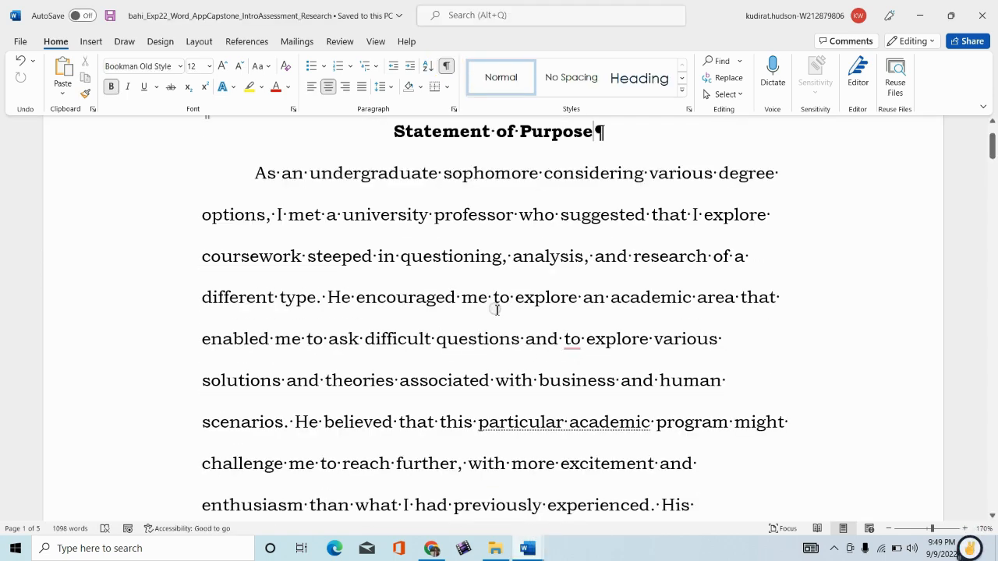
pyautogui.scroll(-1, 581, 281)
pyautogui.scroll(-5, 573, 319)
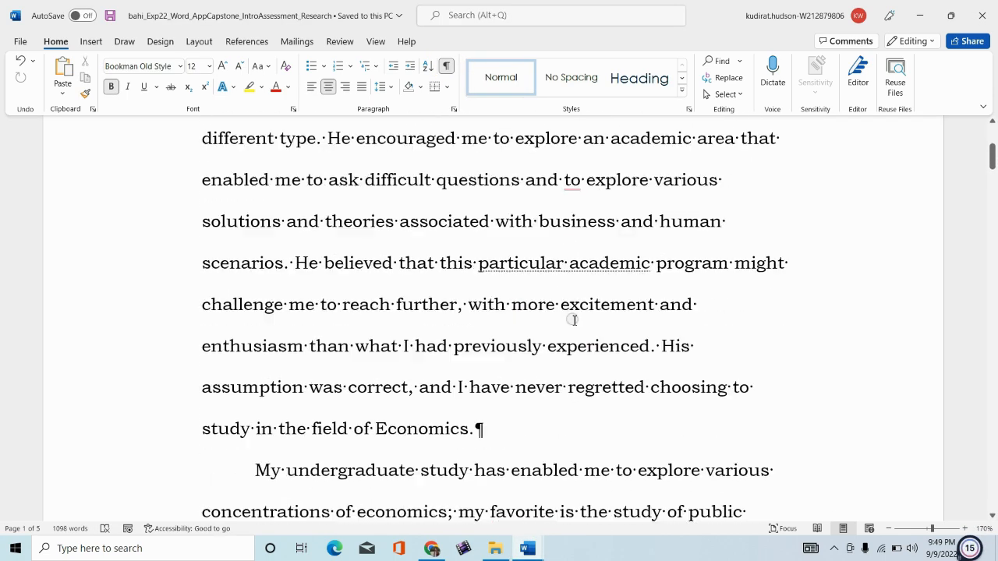
pyautogui.scroll(-3, 573, 320)
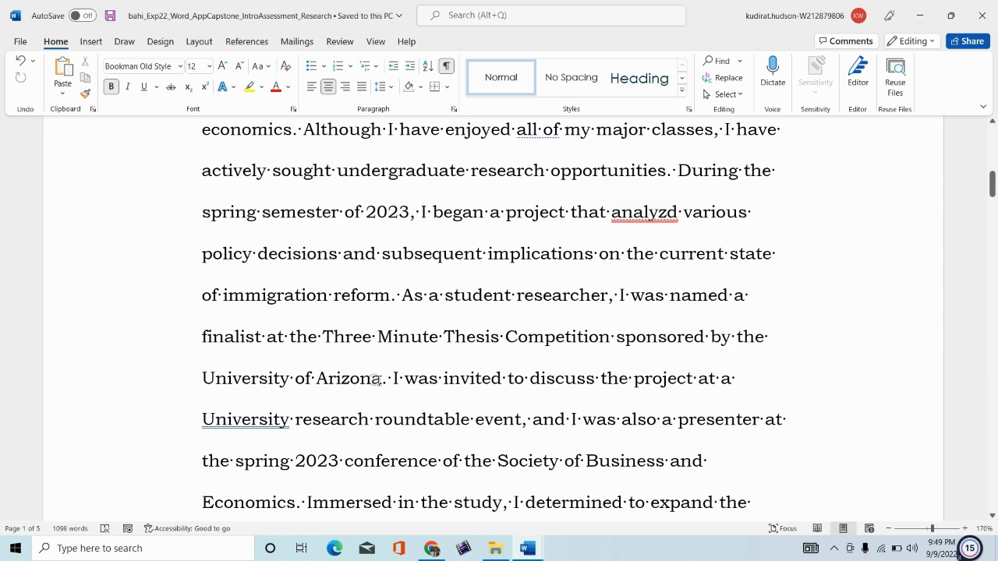
pyautogui.click(447, 65)
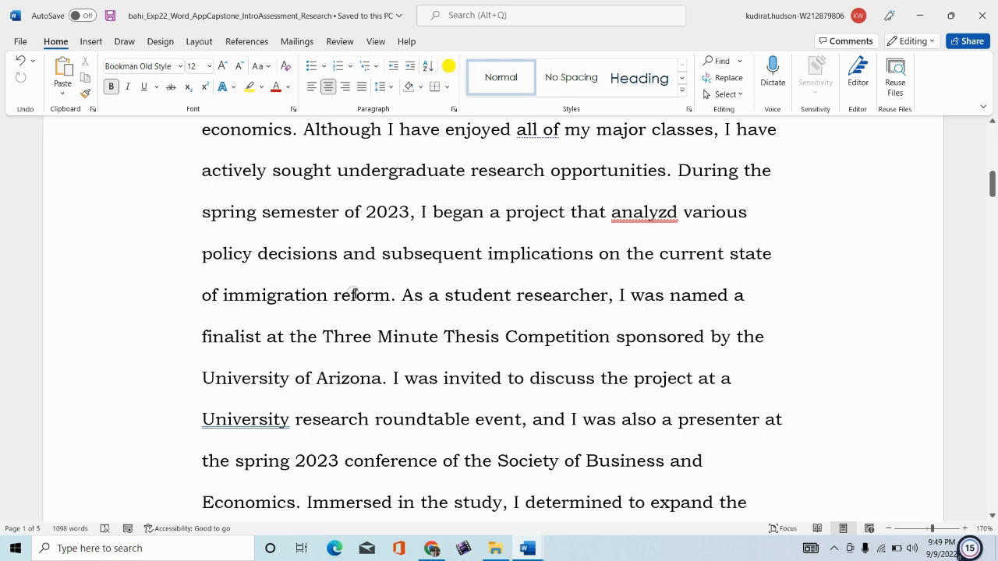
pyautogui.click(387, 380)
pyautogui.scroll(-1, 385, 343)
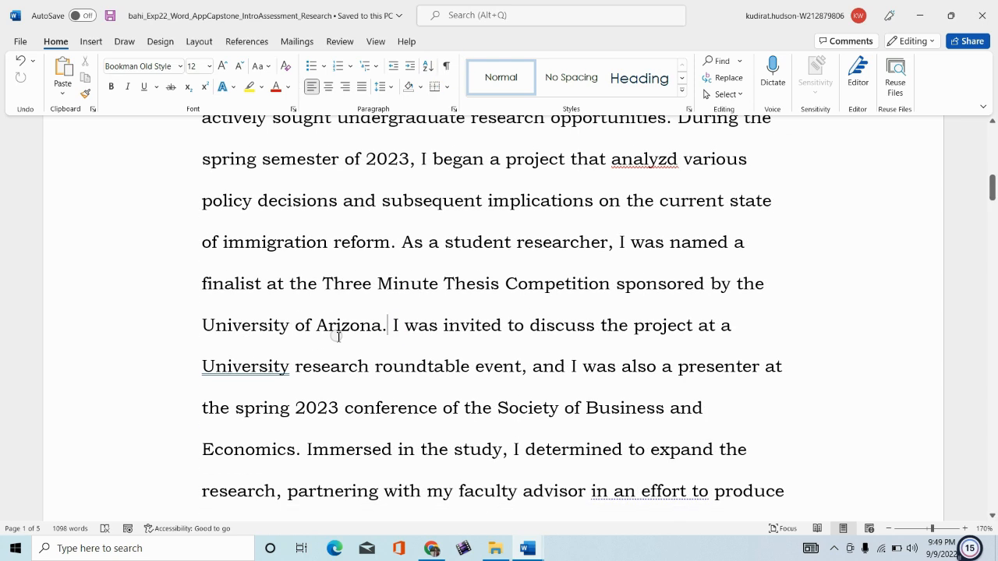
# Step: Copy the footnote text "The Three Minute Thesis Competition is open to all academic disciplines at the university." from step 7 of the instructions
pyautogui.moveTo(524, 548)
pyautogui.click(460, 503)
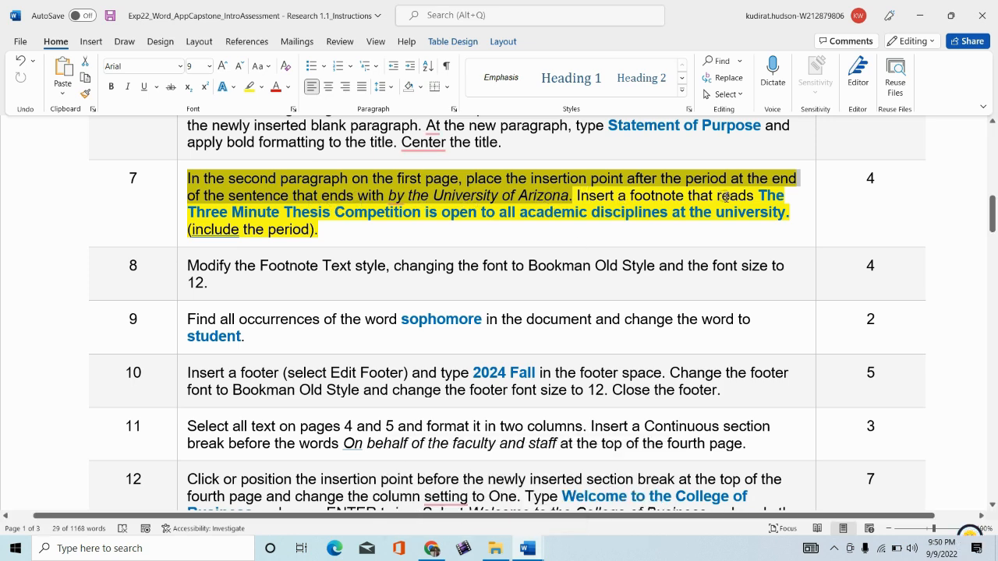
pyautogui.moveTo(760, 195); pyautogui.dragTo(793, 213)
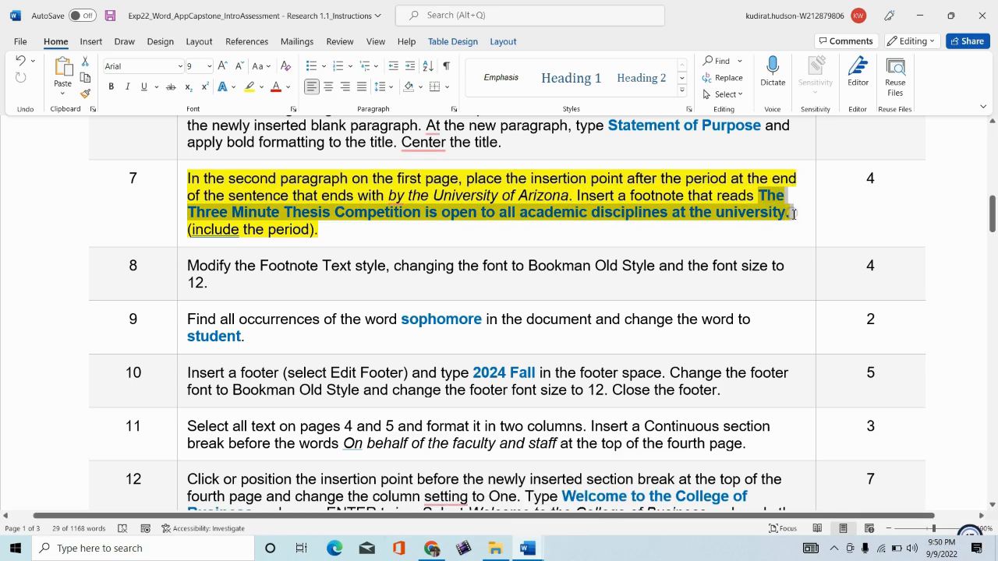
pyautogui.rightClick(742, 212)
pyautogui.click(772, 209)
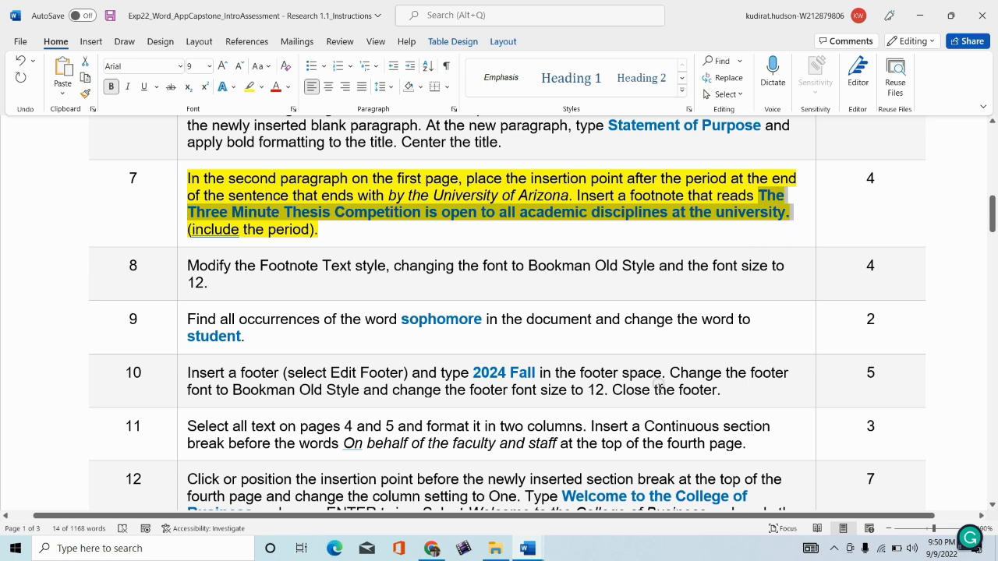
# Step: Insert a text-only footnote reading "The Three Minute Thesis Competition is open to all academic disciplines at the university." in the Research document and save it
pyautogui.hotkey('alt', 'Tab')
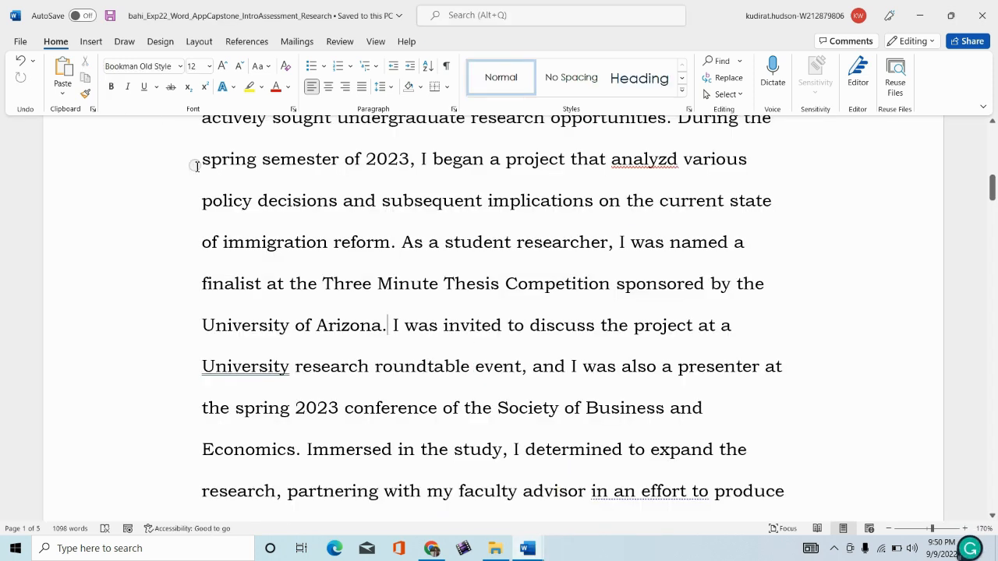
pyautogui.click(91, 42)
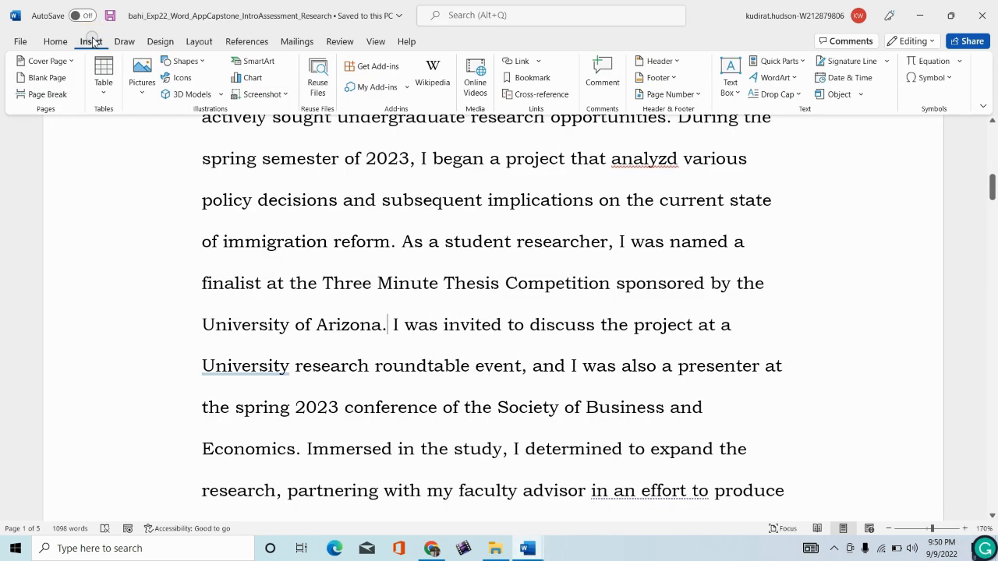
pyautogui.click(298, 42)
pyautogui.click(257, 45)
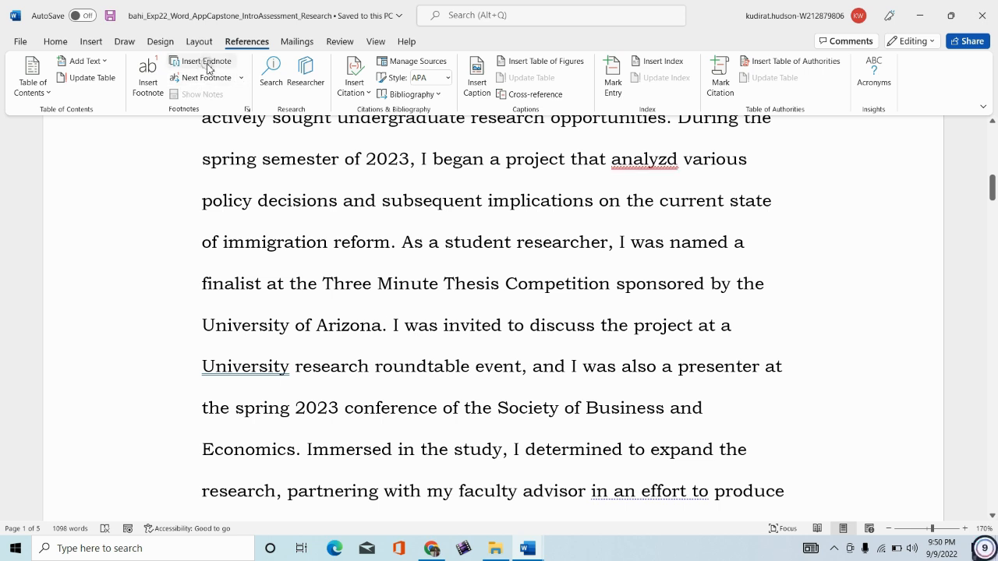
pyautogui.click(145, 93)
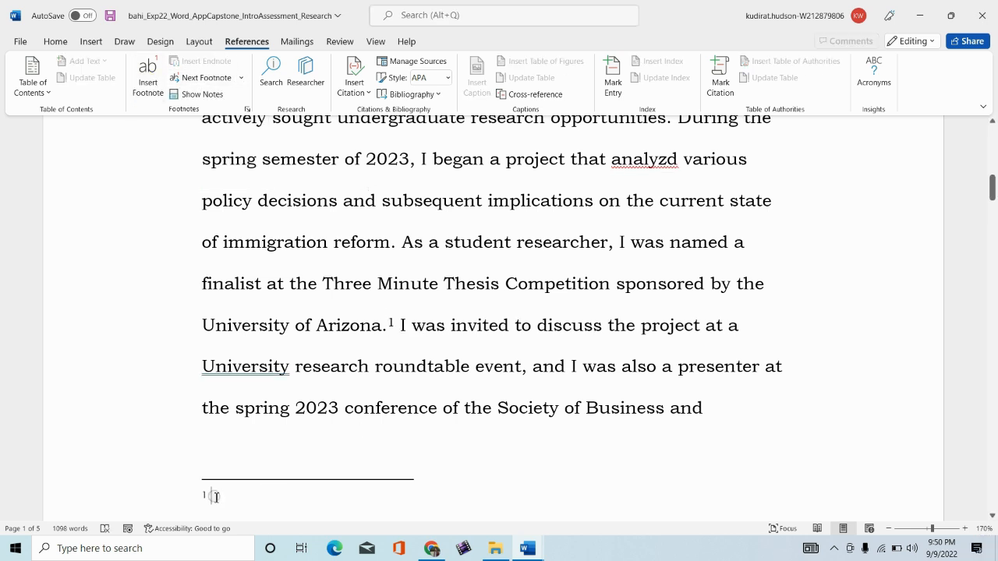
pyautogui.hotkey('ctrl', 'v')
pyautogui.click(300, 497)
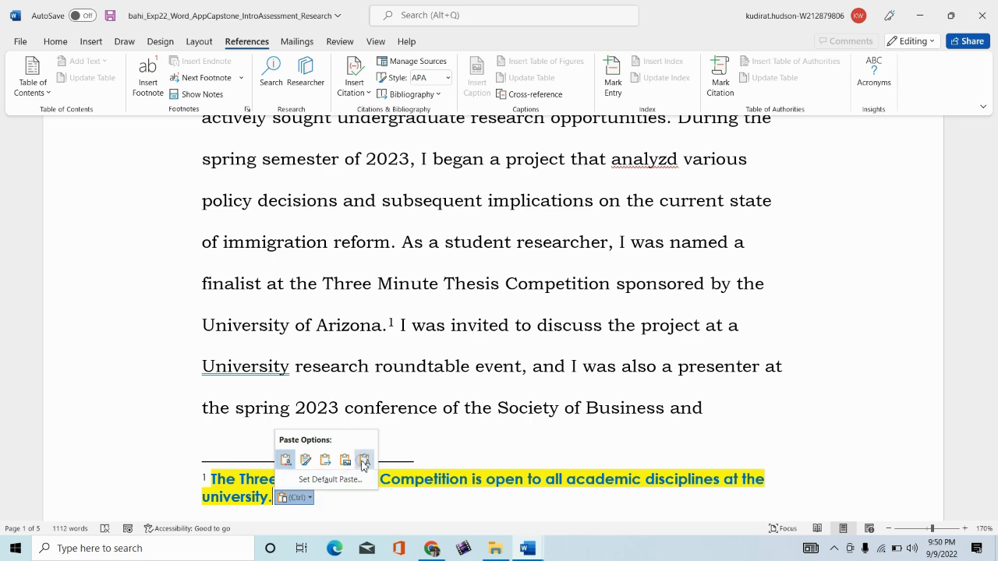
pyautogui.click(363, 462)
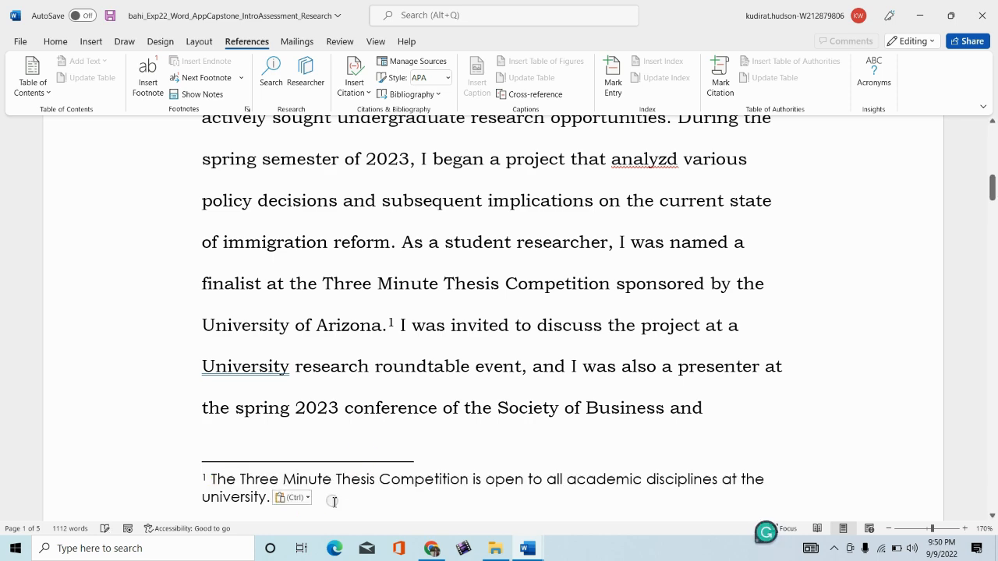
pyautogui.click(111, 17)
# Step: In the instructions document, remove the highlight from step 7, highlight step 8 in yellow, and select its text
pyautogui.click(55, 42)
pyautogui.click(529, 548)
pyautogui.click(462, 511)
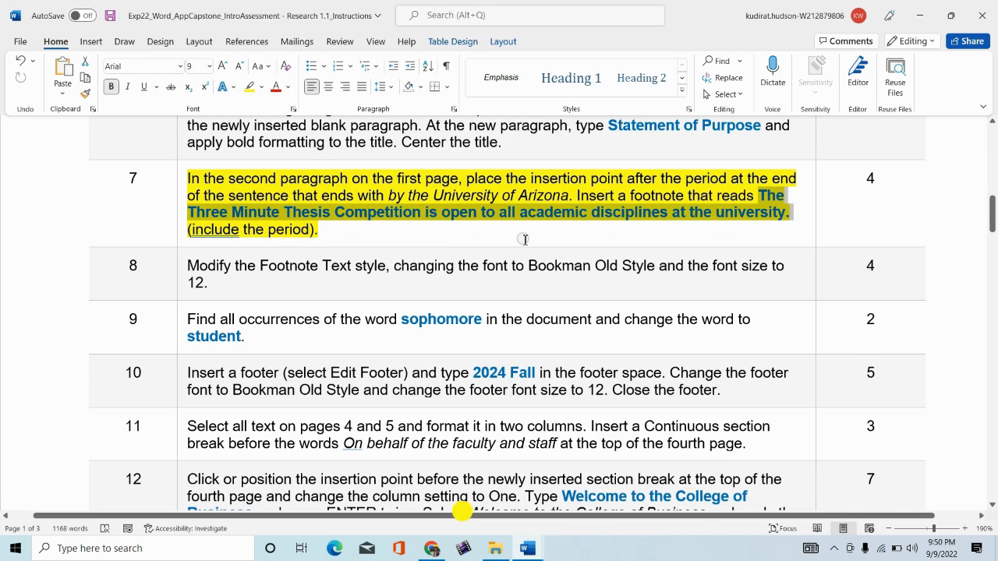
pyautogui.click(184, 234)
pyautogui.click(240, 215)
pyautogui.click(241, 289)
pyautogui.click(182, 291)
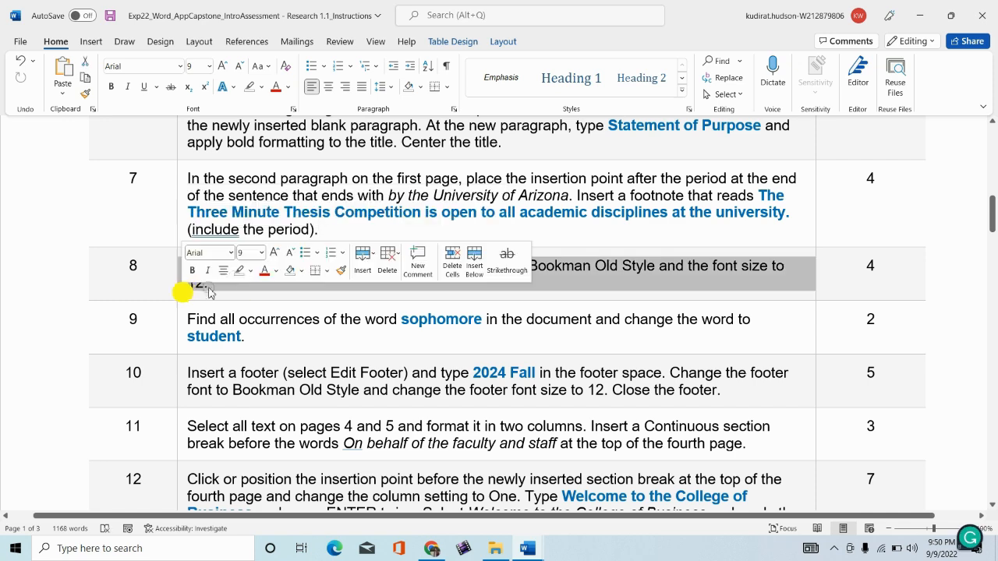
pyautogui.click(250, 270)
pyautogui.click(241, 283)
pyautogui.scroll(-1, 411, 218)
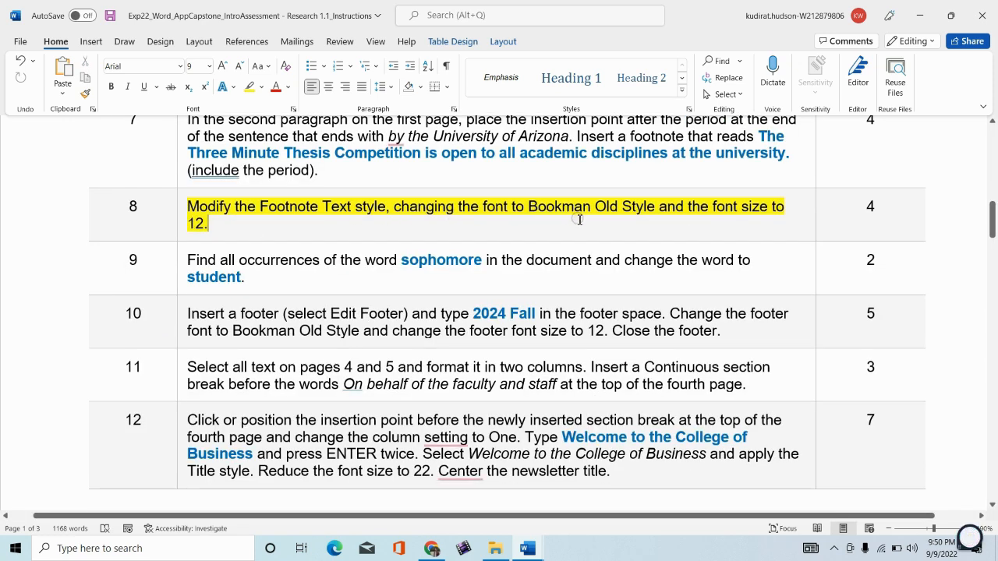
pyautogui.tripleClick(216, 209)
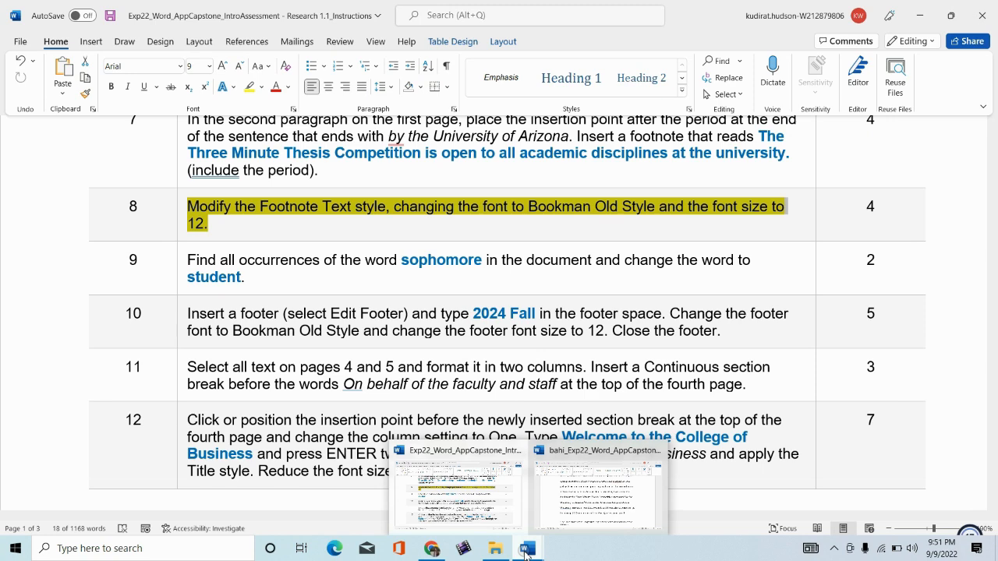
# Step: Select the footnote text in the Research document and open its Footnote Text style for modification
pyautogui.click(575, 485)
pyautogui.moveTo(208, 477); pyautogui.dragTo(269, 498)
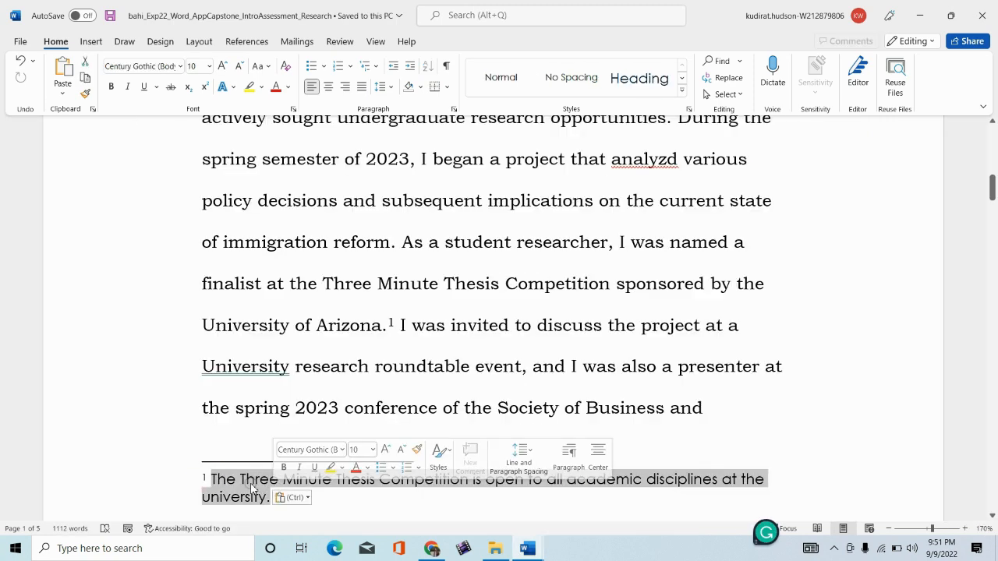
pyautogui.rightClick(252, 489)
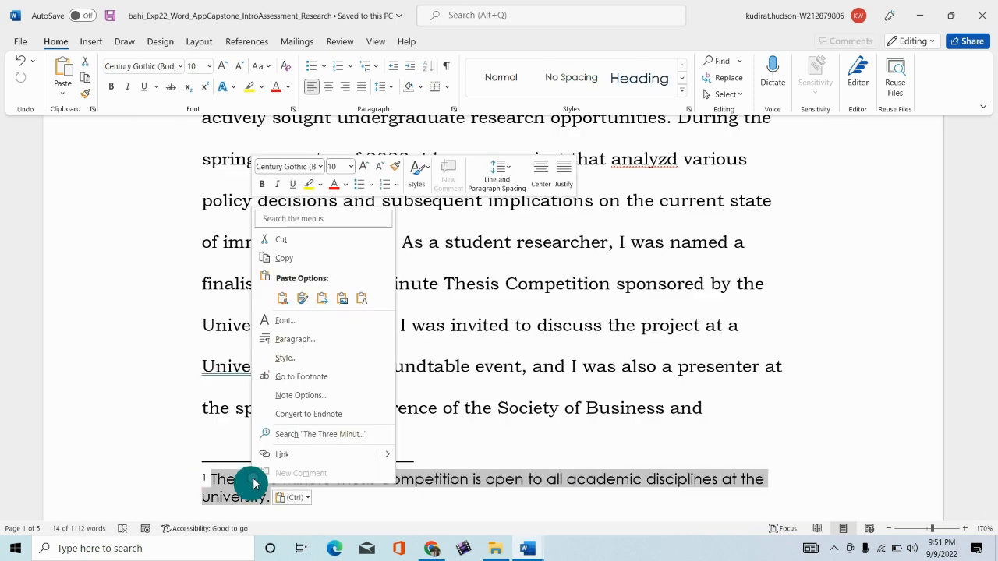
pyautogui.click(286, 358)
pyautogui.click(583, 309)
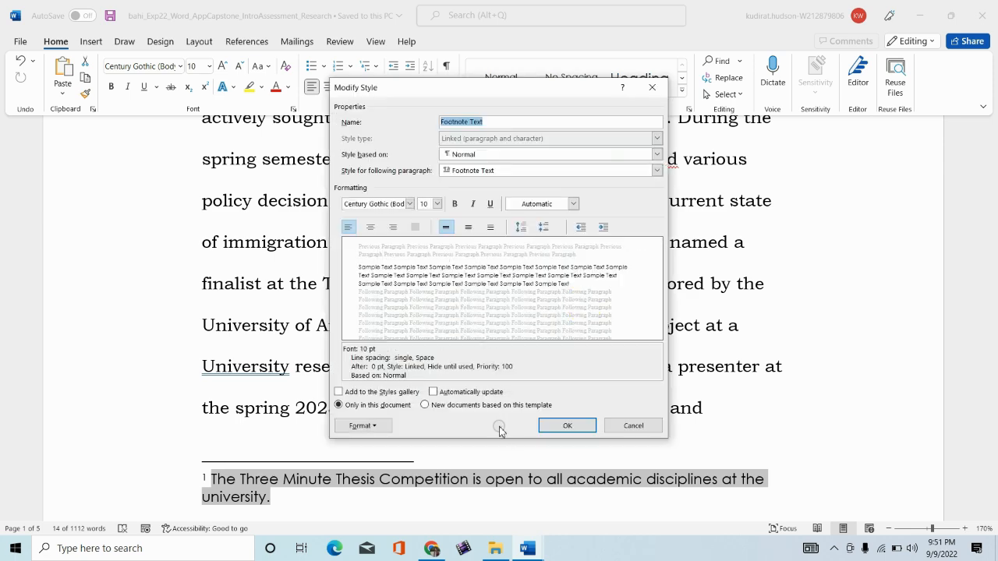
# Step: Set the Footnote Text style's font to Bookman Old Style and its size to 12, and apply the change
pyautogui.click(409, 203)
pyautogui.press('Down')
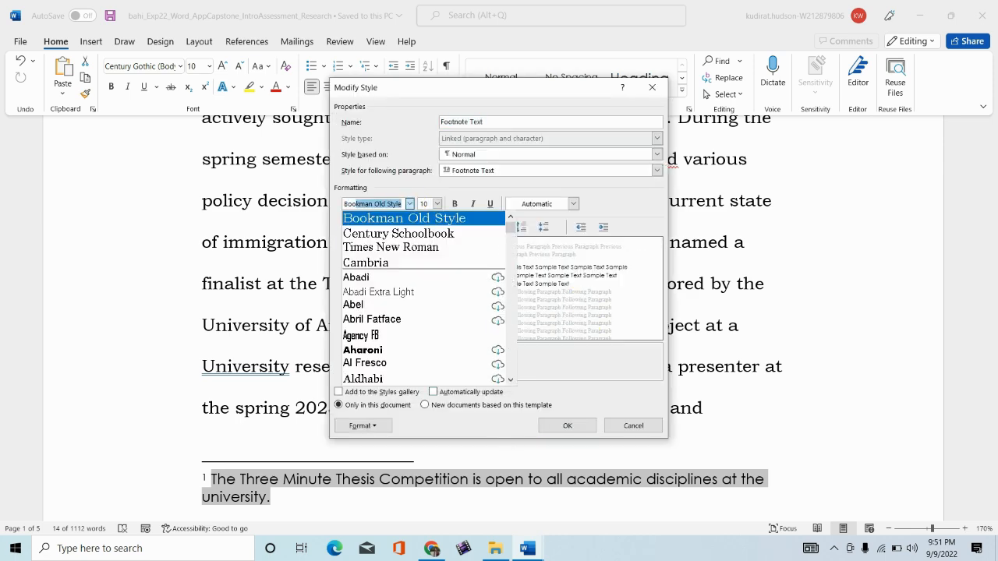
pyautogui.press('Return')
pyautogui.click(438, 204)
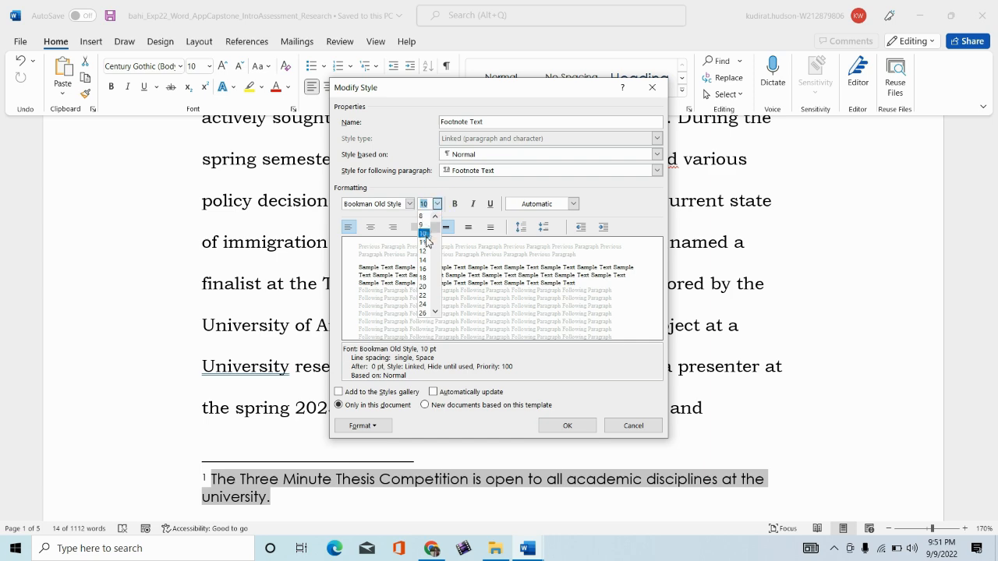
pyautogui.click(422, 251)
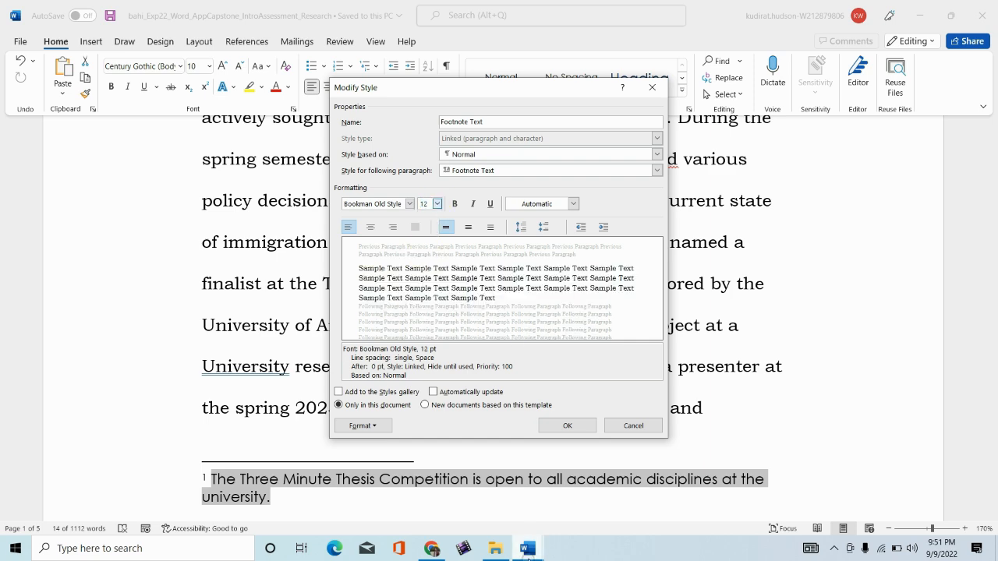
pyautogui.moveTo(527, 555)
pyautogui.click(455, 517)
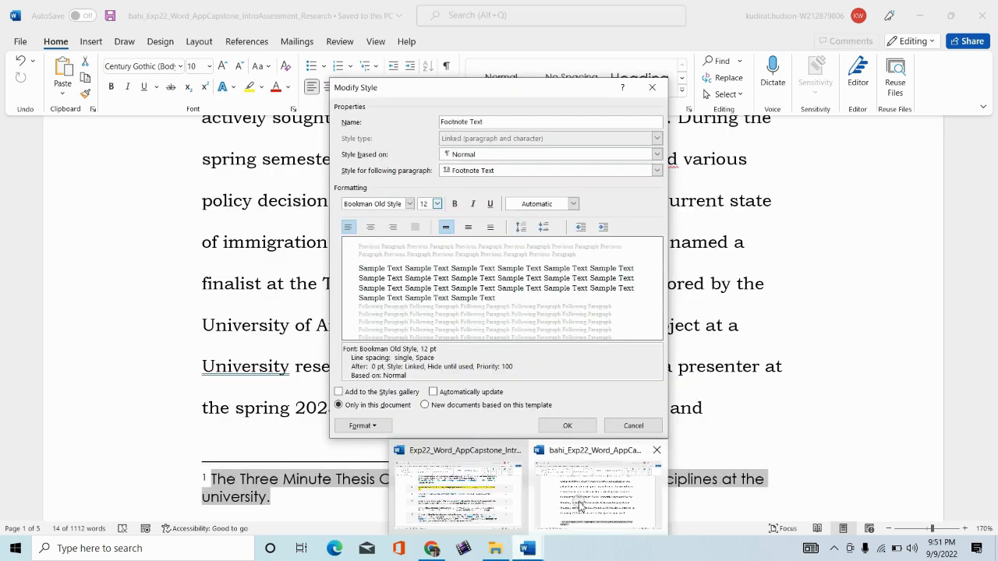
pyautogui.click(577, 503)
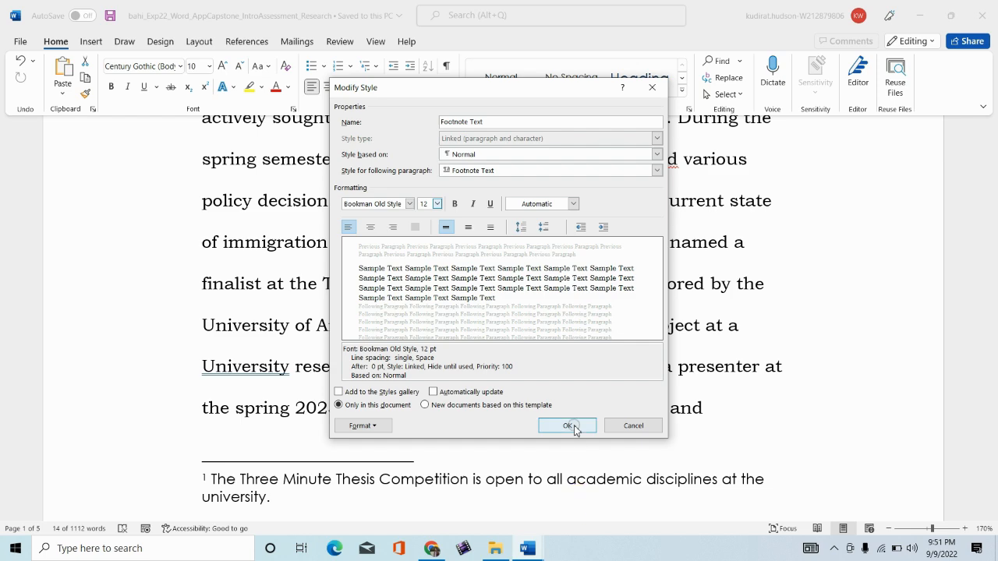
pyautogui.click(573, 426)
pyautogui.click(524, 379)
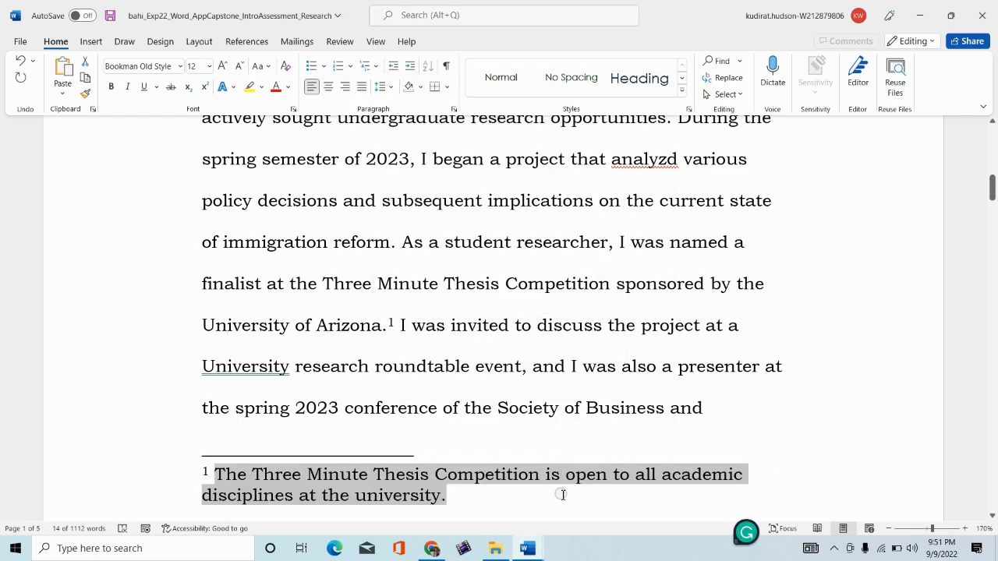
# Step: Check the restyled footnote at the end of page 1 and save the Research document
pyautogui.moveTo(992, 189); pyautogui.dragTo(988, 195)
pyautogui.click(548, 269)
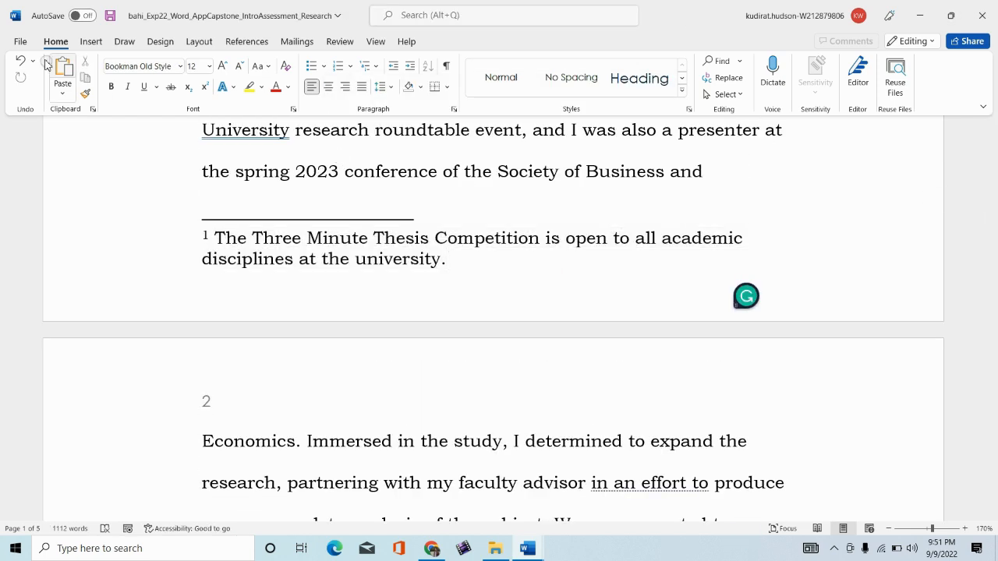
pyautogui.click(111, 15)
# Step: In the instructions document, remove the highlight from step 8 and highlight step 9 in yellow
pyautogui.moveTo(528, 548)
pyautogui.click(443, 488)
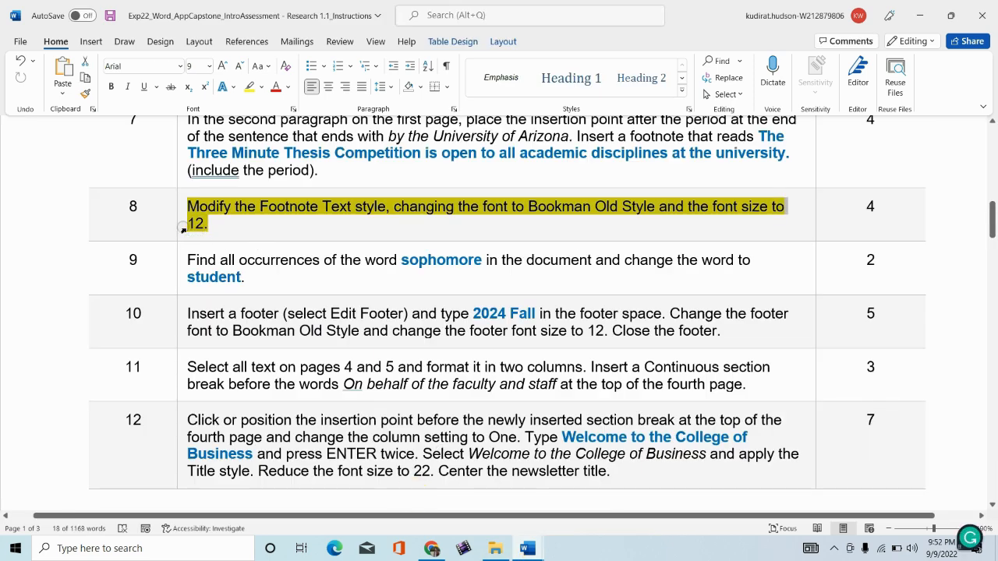
pyautogui.click(183, 230)
pyautogui.click(247, 201)
pyautogui.click(248, 283)
pyautogui.click(179, 273)
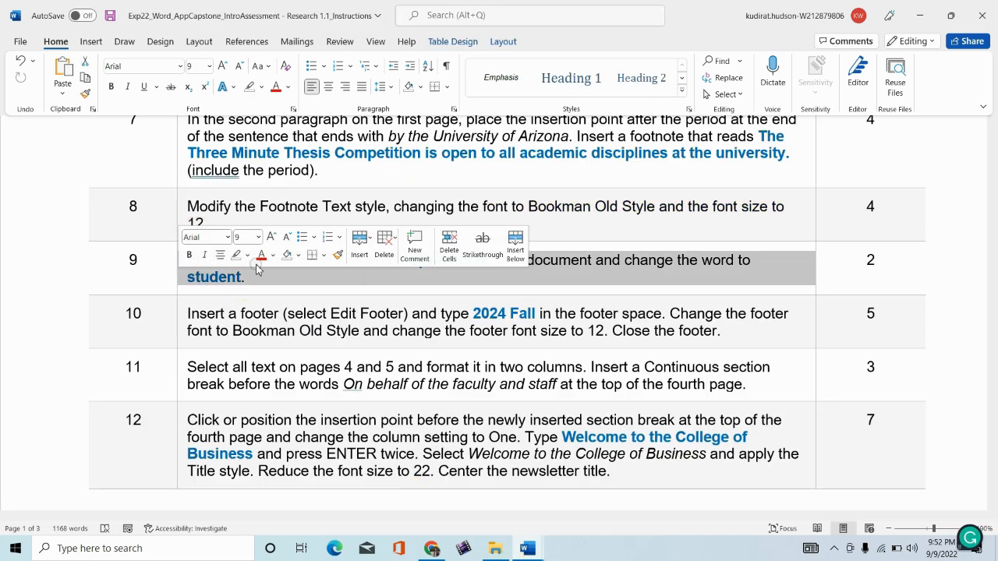
pyautogui.click(248, 256)
pyautogui.click(240, 275)
# Step: Copy the word "sophomore" from step 9 of the instructions, and select the whole text of step 9
pyautogui.scroll(-2, 403, 206)
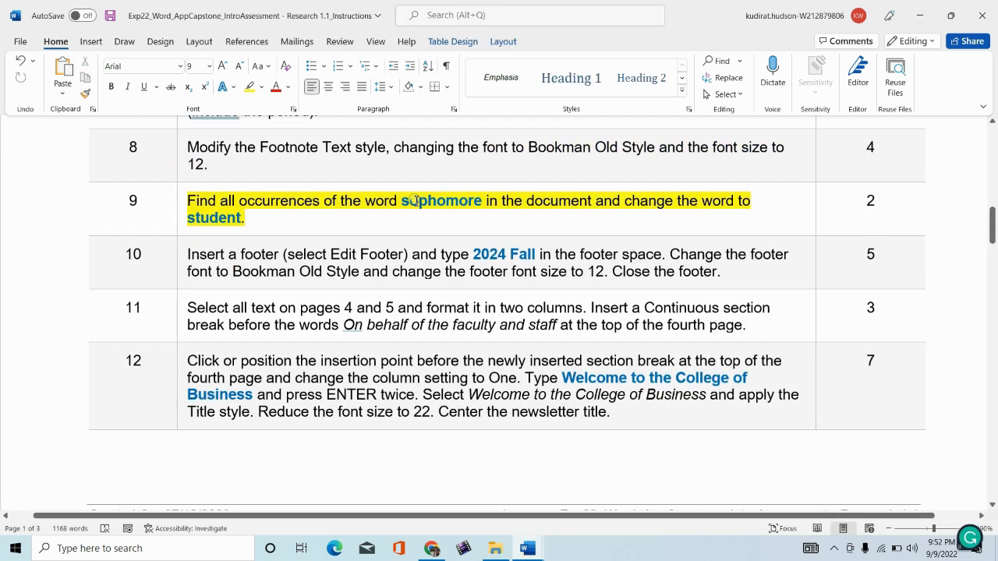
pyautogui.doubleClick(415, 201)
pyautogui.rightClick(415, 202)
pyautogui.click(451, 230)
pyautogui.click(181, 209)
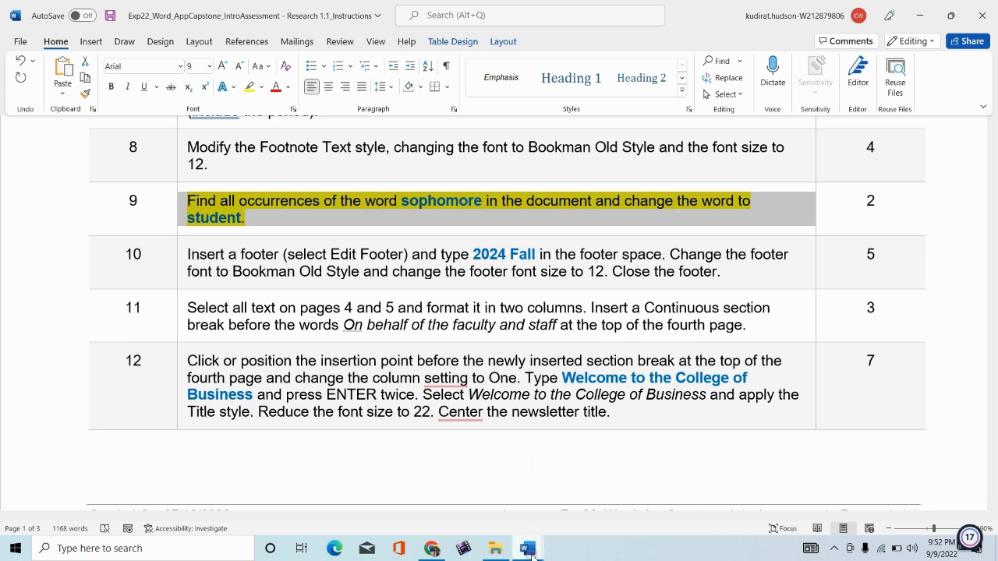
# Step: Search the Research document for "sophomore"
pyautogui.moveTo(527, 548)
pyautogui.click(570, 515)
pyautogui.hotkey('ctrl', 'f')
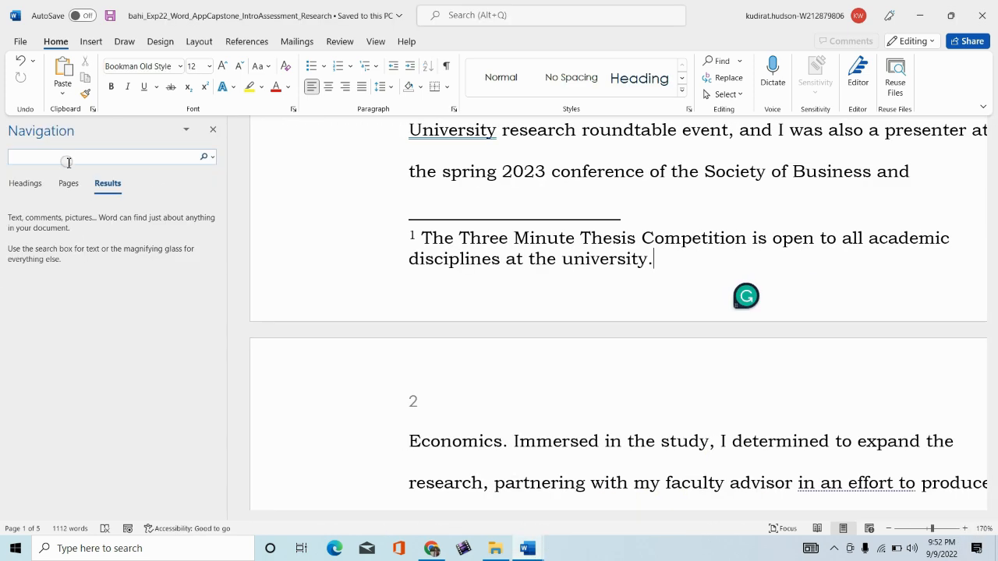
pyautogui.write('sophomore')
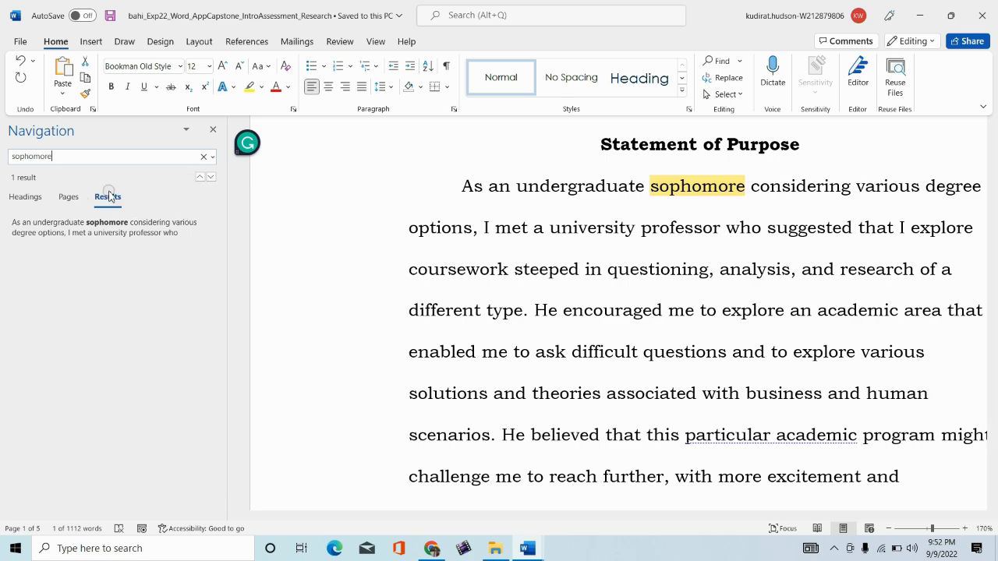
# Step: Set up a replacement of "sophomore" with "student" in the Research document, checking the wording against step 9 of the instructions
pyautogui.click(724, 77)
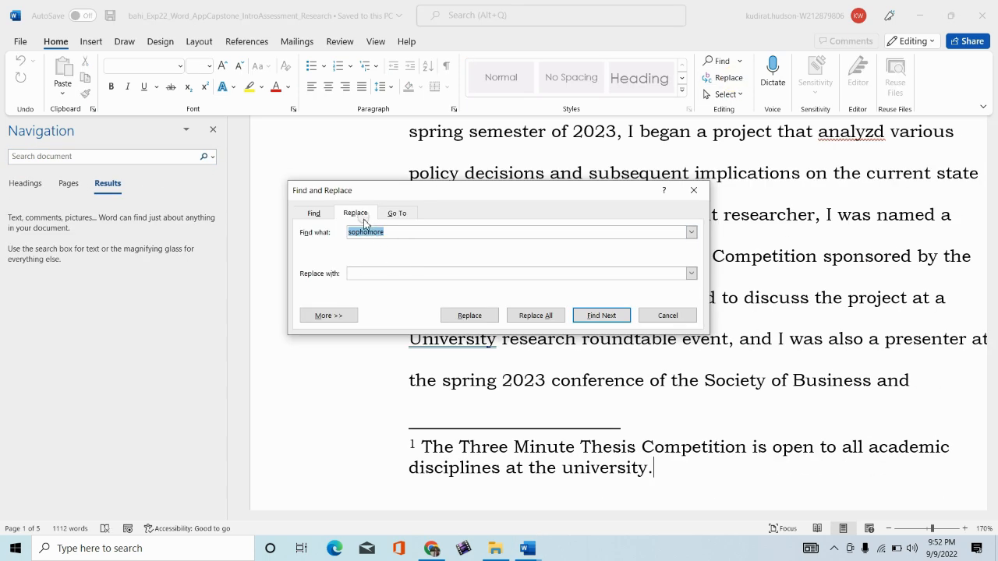
pyautogui.click(528, 548)
pyautogui.click(457, 497)
pyautogui.moveTo(528, 548)
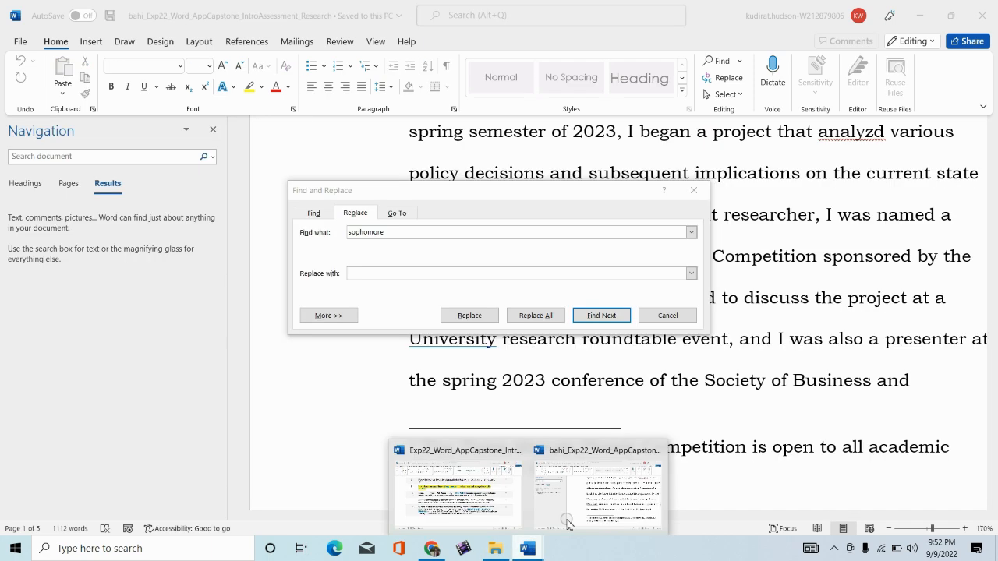
pyautogui.click(586, 479)
pyautogui.write('student')
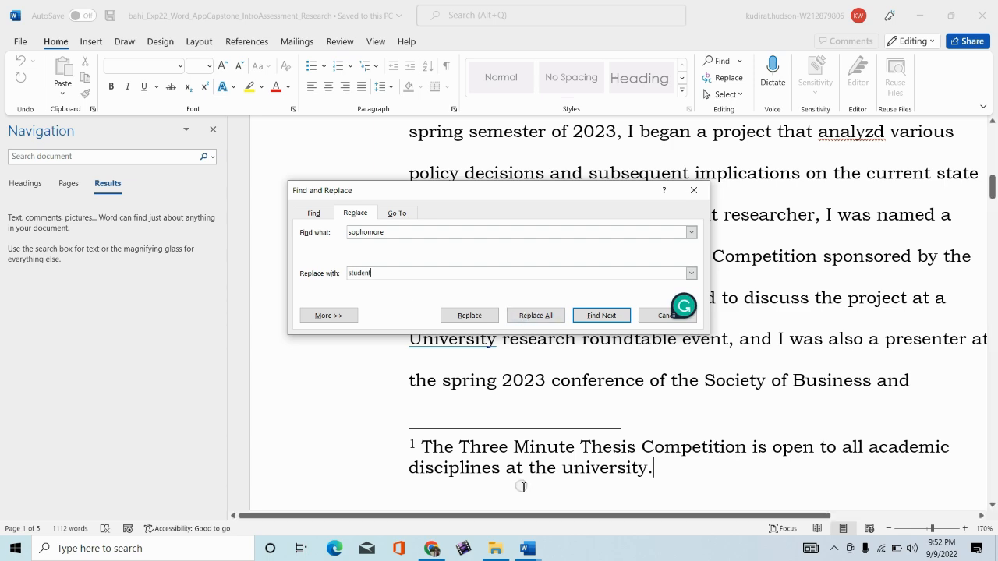
pyautogui.moveTo(528, 550)
pyautogui.click(426, 482)
pyautogui.click(581, 498)
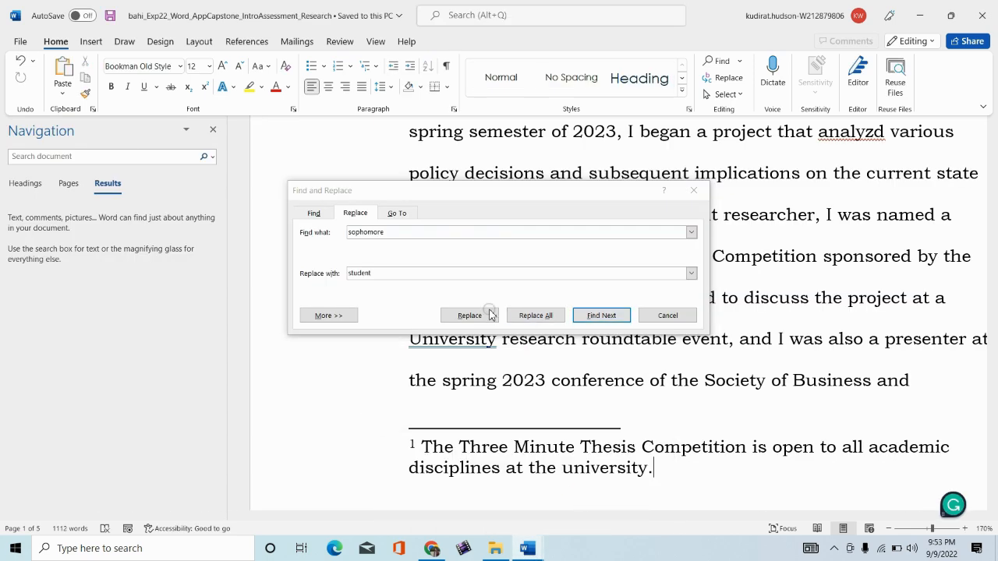
# Step: Try to replace all occurrences of "sophomore" with "student", and close the replacement dialog
pyautogui.click(537, 316)
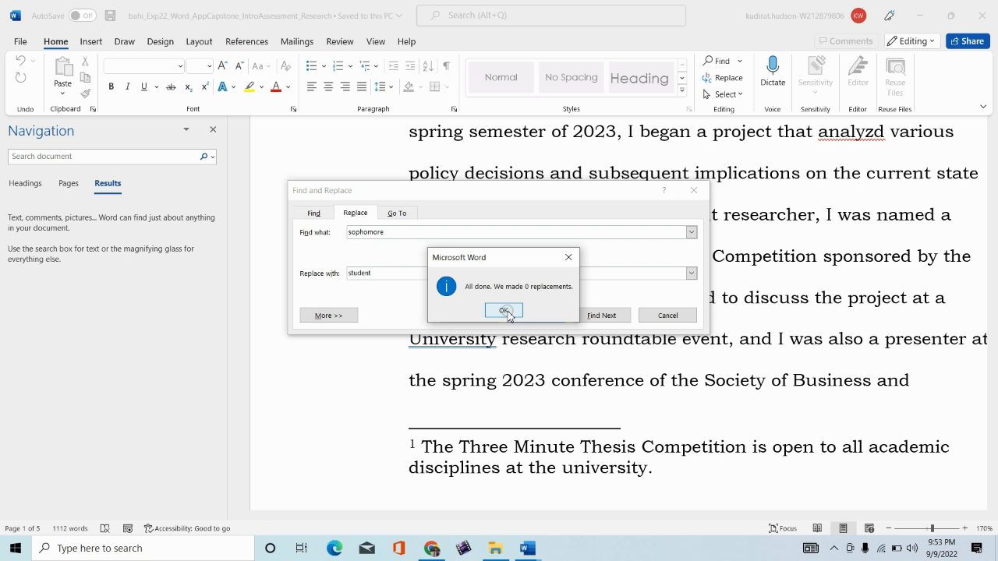
pyautogui.click(505, 311)
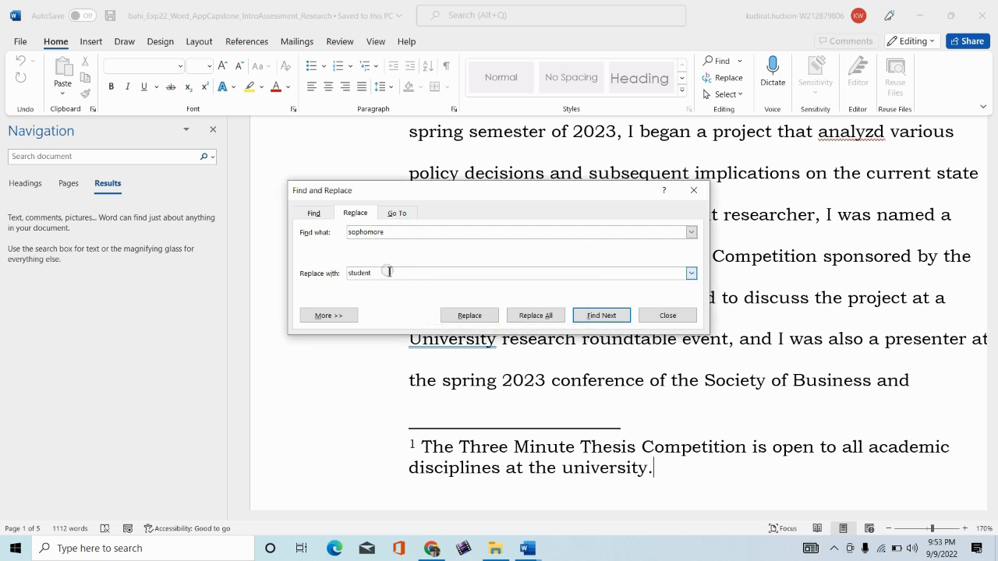
pyautogui.click(387, 272)
pyautogui.click(526, 314)
pyautogui.click(519, 311)
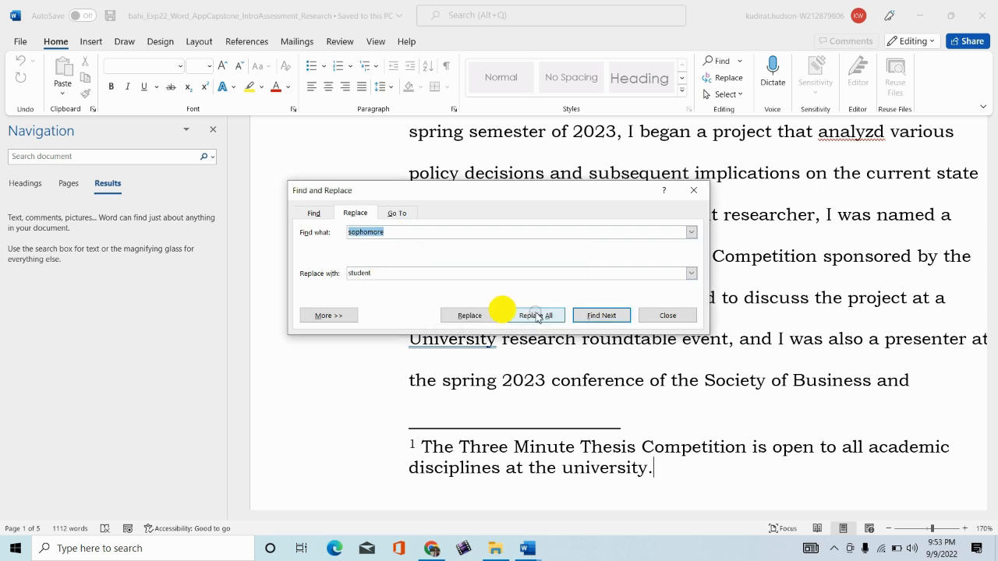
pyautogui.click(664, 315)
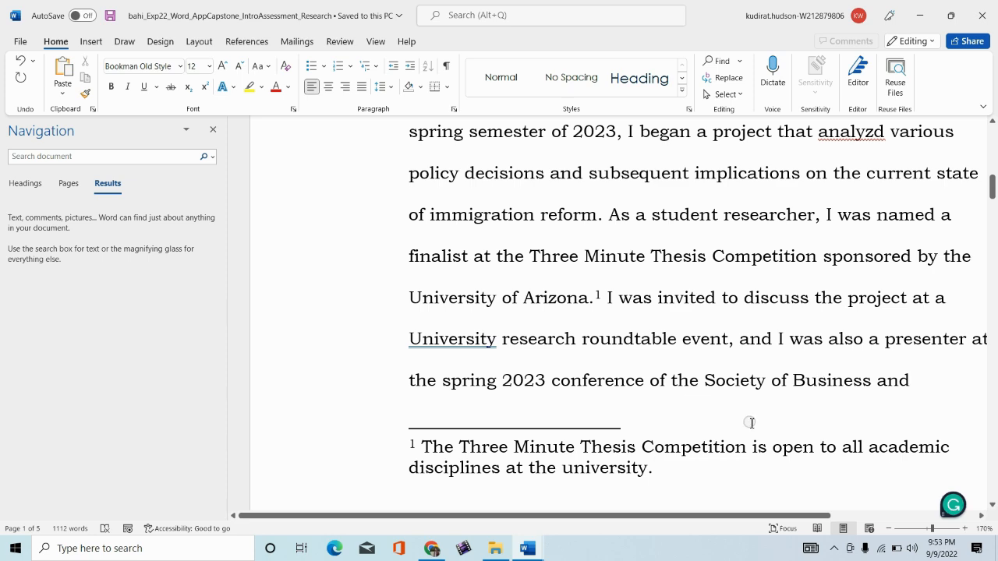
# Step: Find "sophomore" in the first sentence of the Statement of Purpose, change it to "student", and close the search
pyautogui.scroll(8, 751, 422)
pyautogui.click(213, 130)
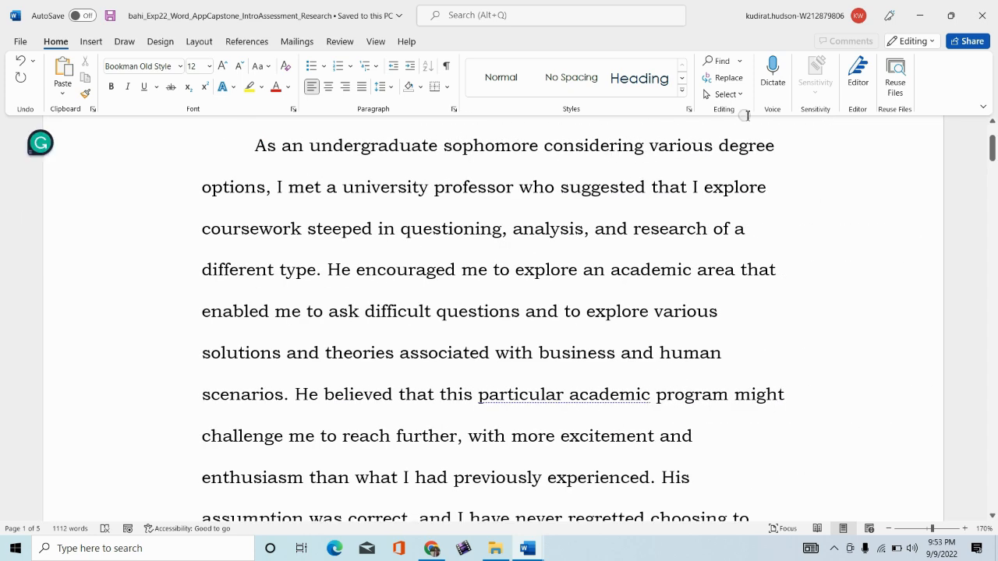
pyautogui.click(739, 61)
pyautogui.click(730, 78)
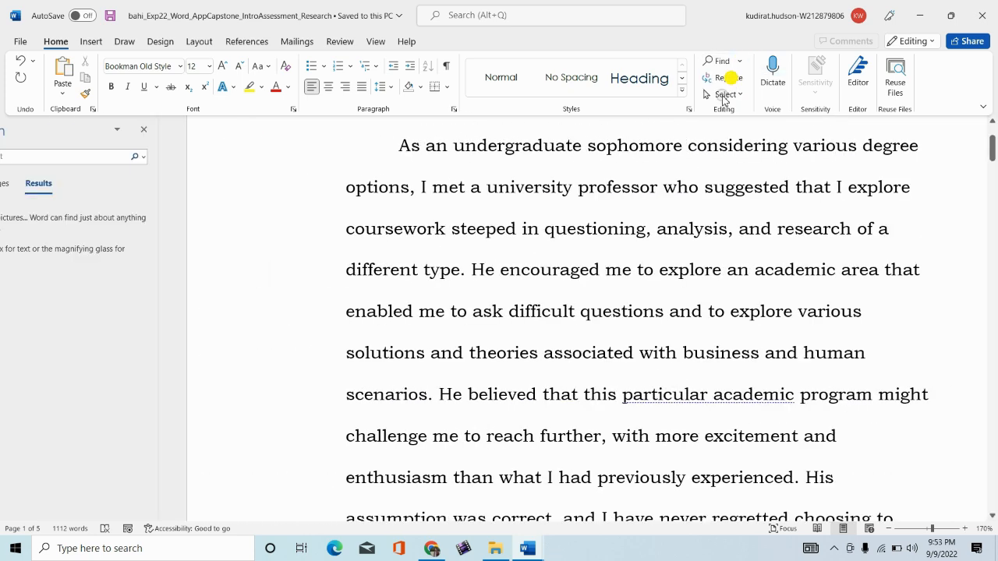
pyautogui.scroll(-10, 824, 345)
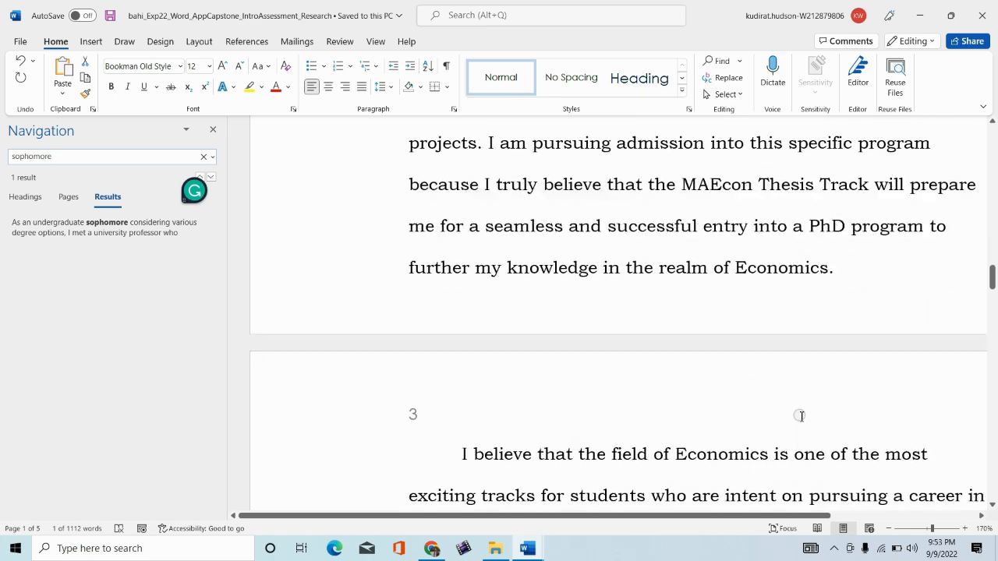
pyautogui.scroll(-10, 801, 416)
pyautogui.press('Return')
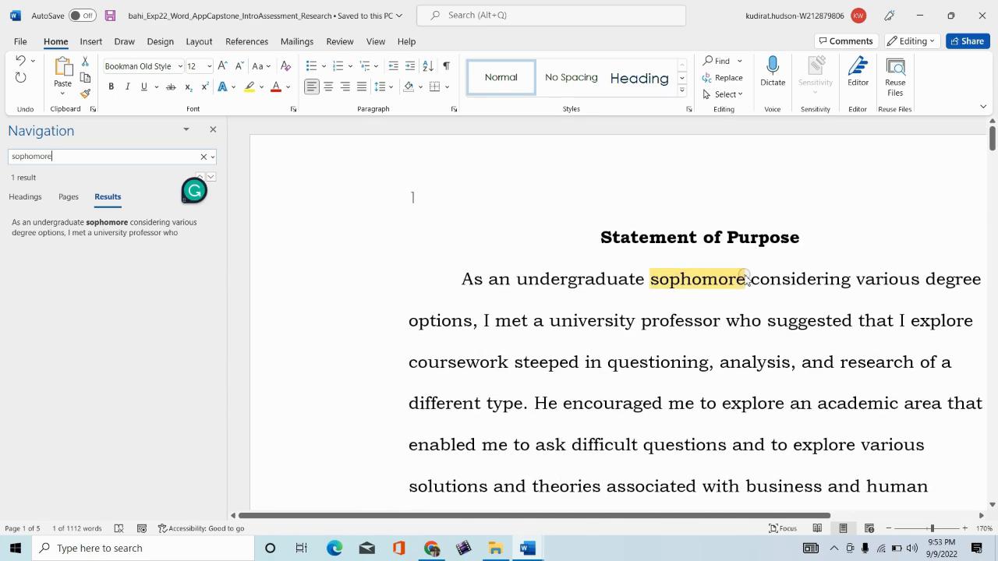
pyautogui.moveTo(748, 279); pyautogui.dragTo(649, 276)
pyautogui.write('student')
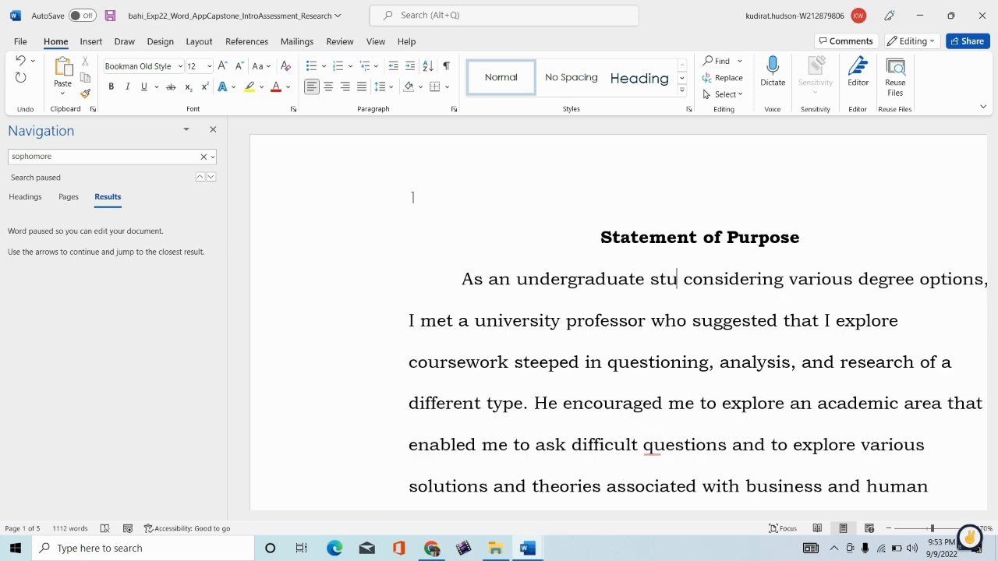
pyautogui.click(540, 347)
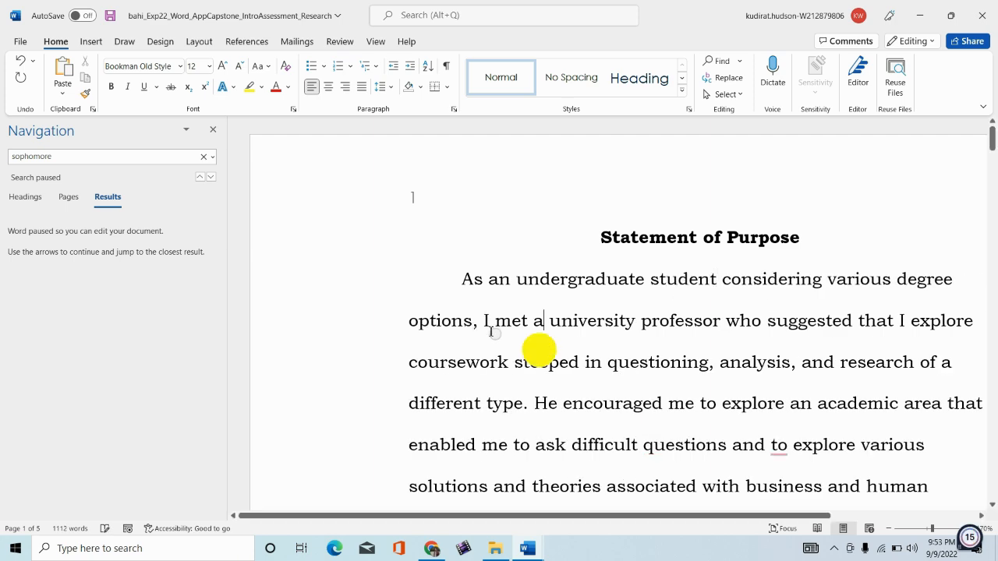
pyautogui.click(212, 129)
# Step: In the instructions document, remove the highlight from step 9 and highlight step 10 in yellow
pyautogui.moveTo(529, 547)
pyautogui.click(451, 492)
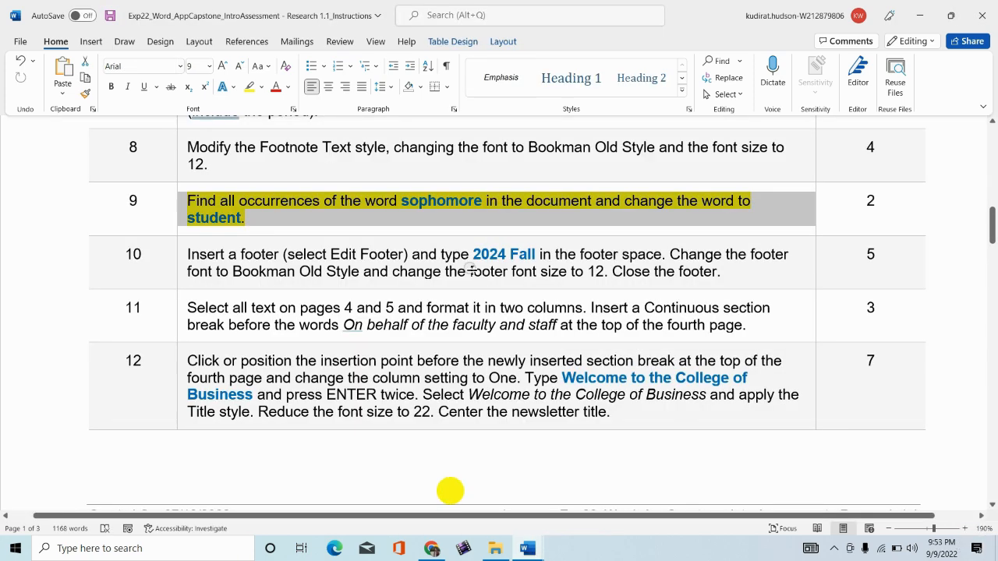
pyautogui.click(263, 88)
pyautogui.click(263, 161)
pyautogui.click(182, 274)
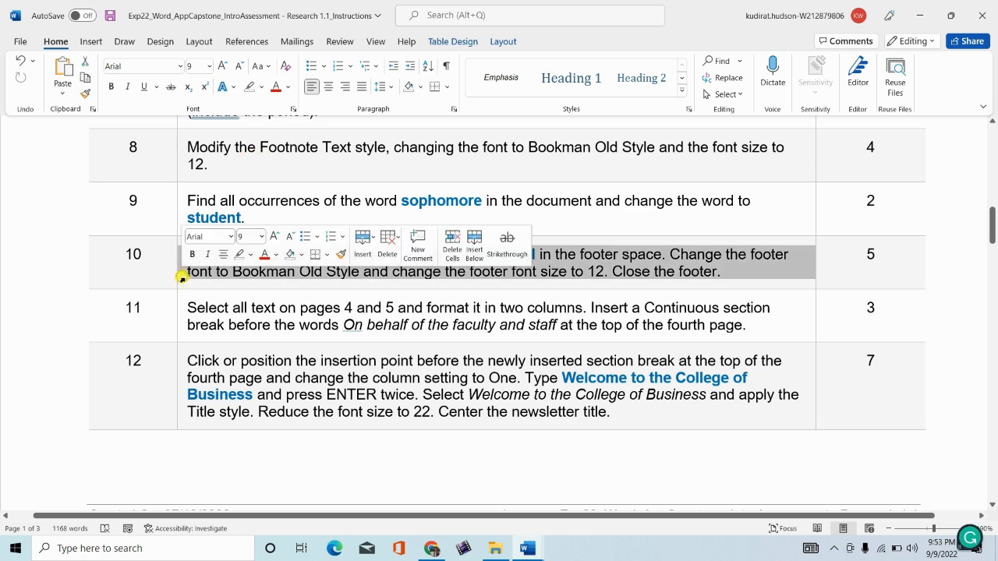
pyautogui.click(251, 256)
pyautogui.click(241, 271)
# Step: Copy the footer text "2024 Fall" from step 10 of the instructions, and select the whole text of step 10
pyautogui.scroll(-1, 308, 287)
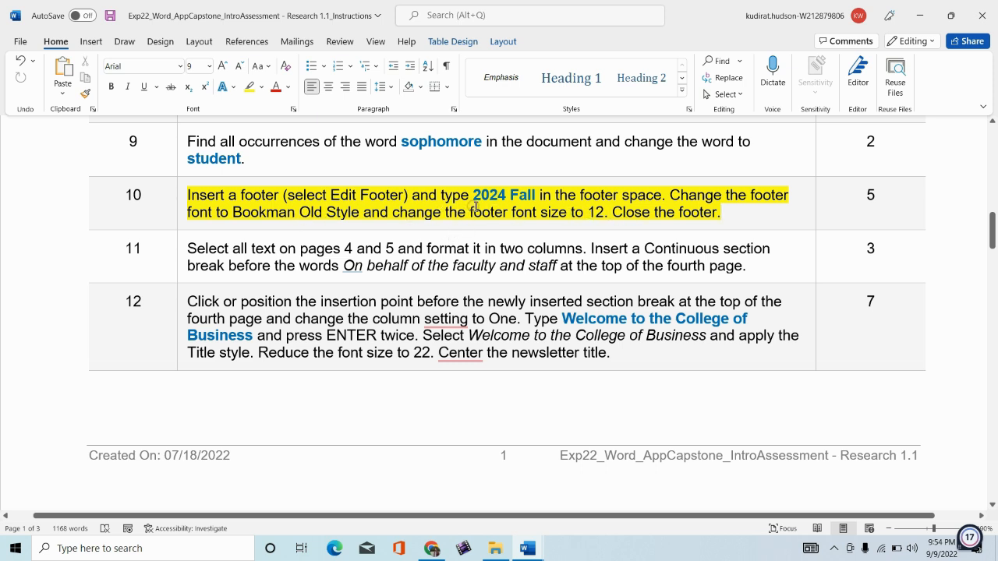
pyautogui.moveTo(473, 195); pyautogui.dragTo(538, 195)
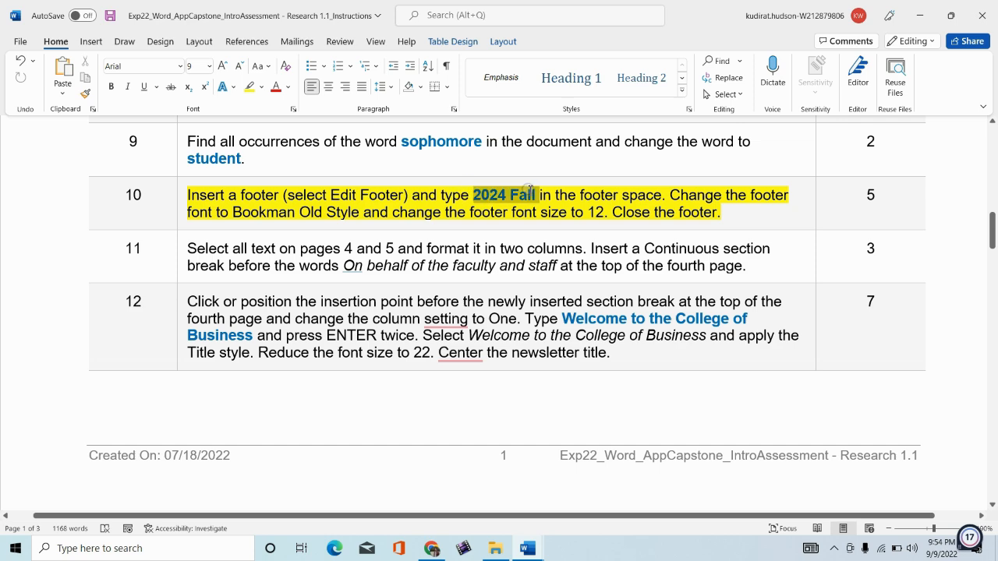
pyautogui.rightClick(516, 195)
pyautogui.click(561, 227)
pyautogui.click(185, 212)
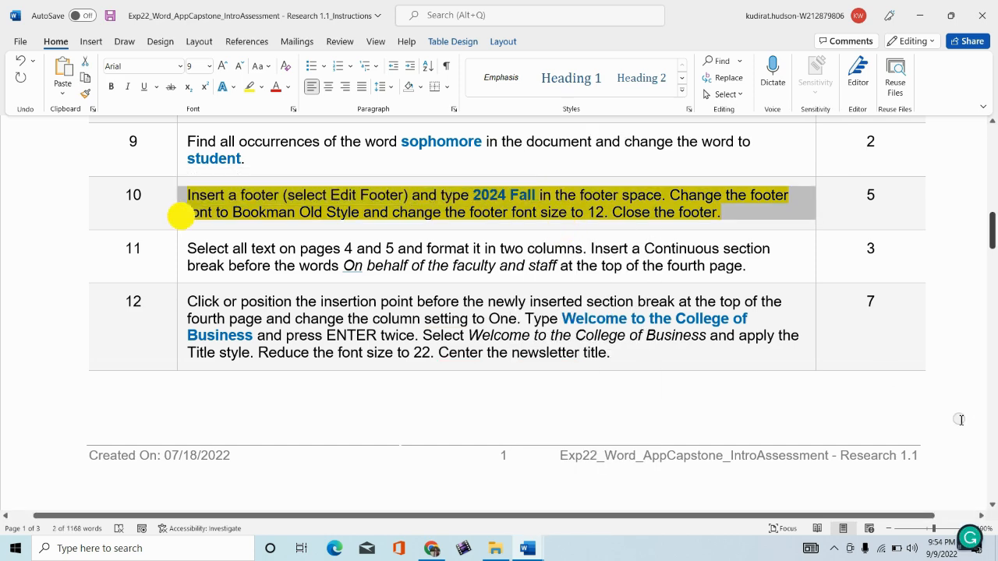
# Step: Return to the research document, open its page footer for editing and paste the copied text "2024 Fall" into it
pyautogui.click(834, 550)
pyautogui.click(833, 550)
pyautogui.click(195, 222)
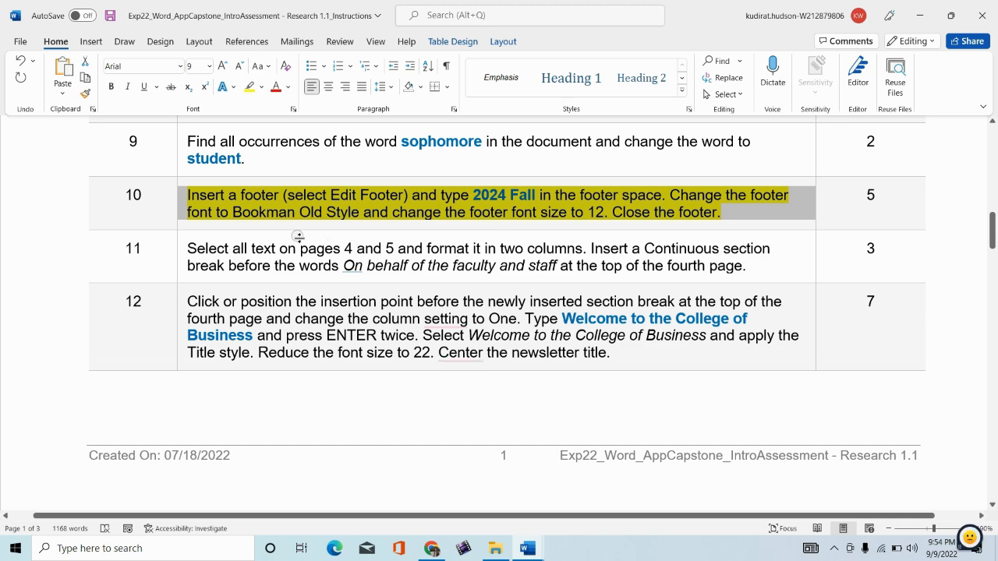
pyautogui.hotkey('alt', 'Tab')
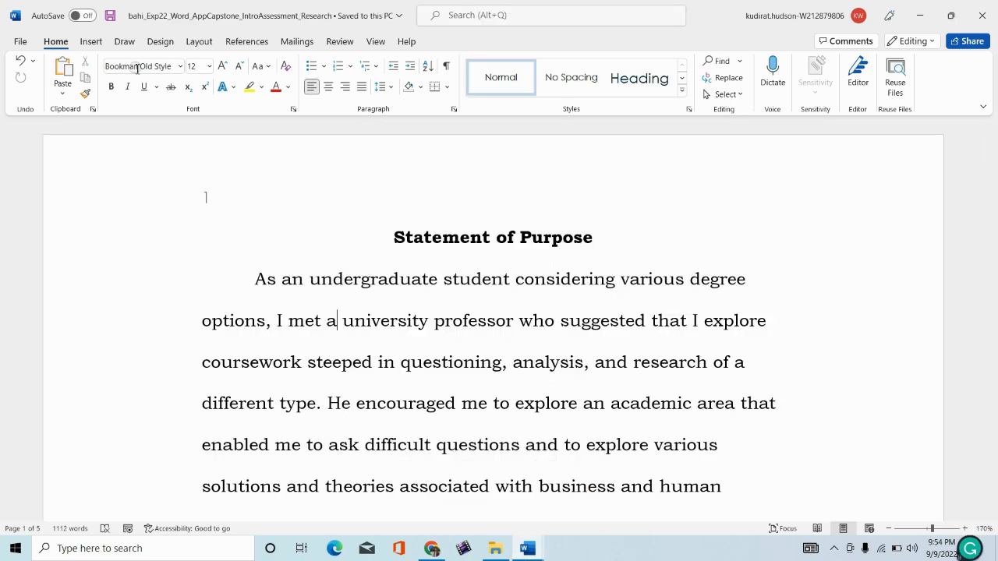
pyautogui.click(90, 41)
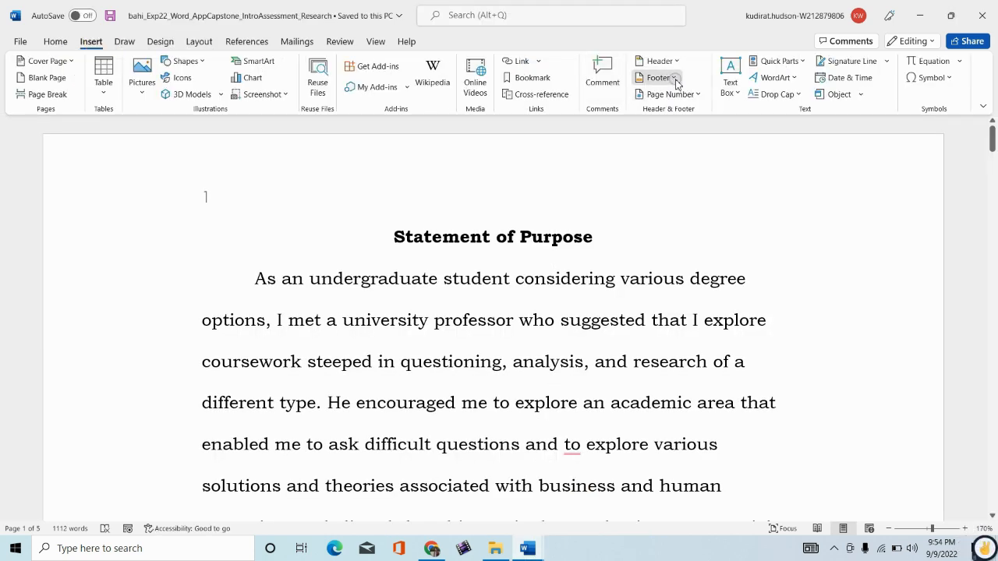
pyautogui.click(663, 78)
pyautogui.click(679, 413)
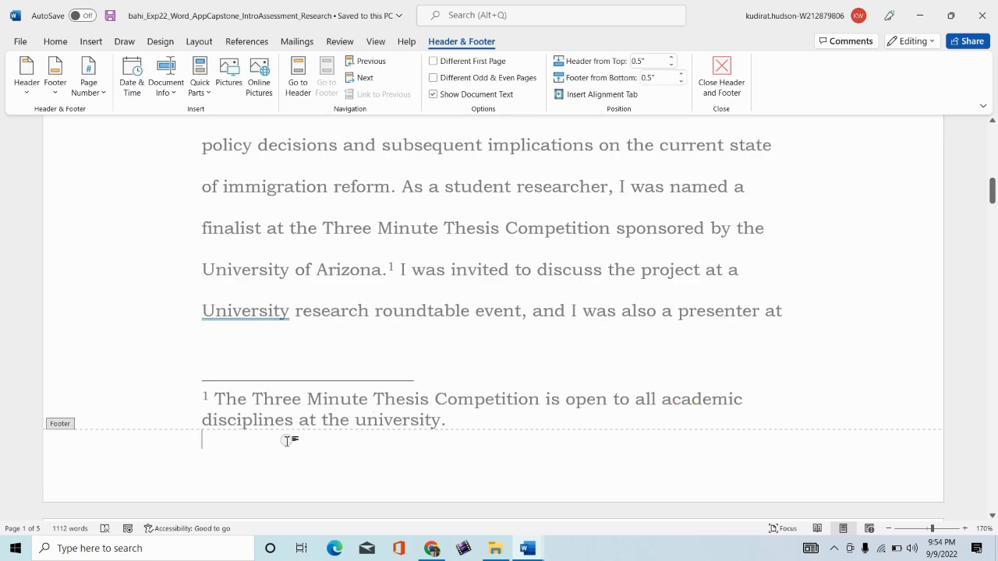
pyautogui.hotkey('ctrl', 'v')
pyautogui.click(300, 459)
pyautogui.click(363, 497)
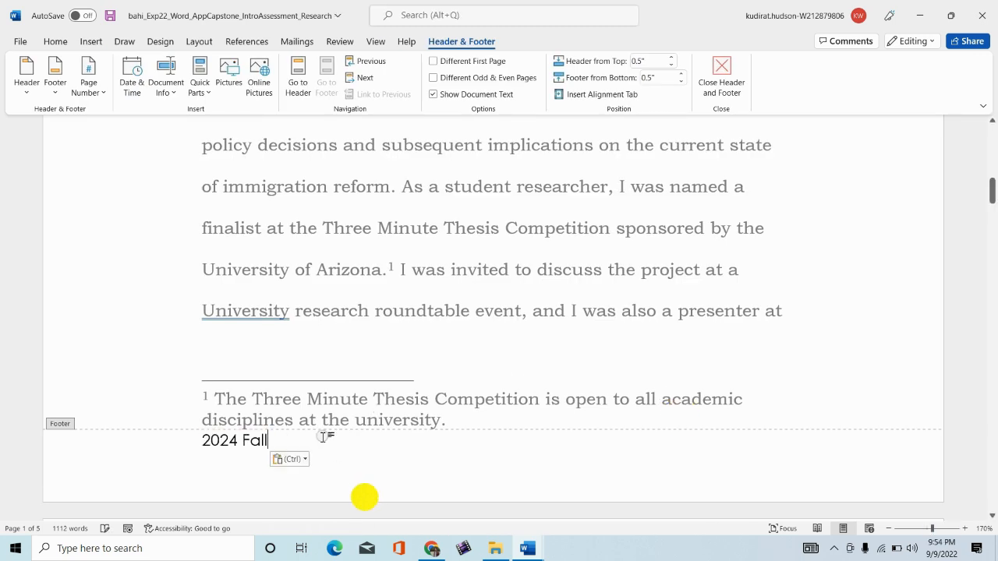
# Step: Set the footer text "2024 Fall" to the Bookman Old Style font at size 12
pyautogui.moveTo(316, 438); pyautogui.dragTo(201, 441)
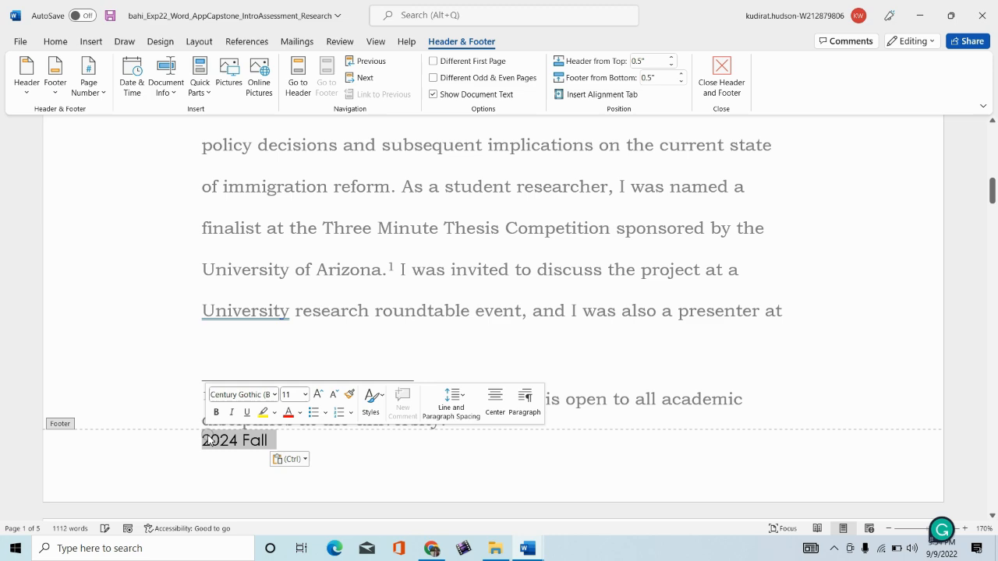
pyautogui.click(259, 394)
pyautogui.write('Bookman Old Style')
pyautogui.press('Return')
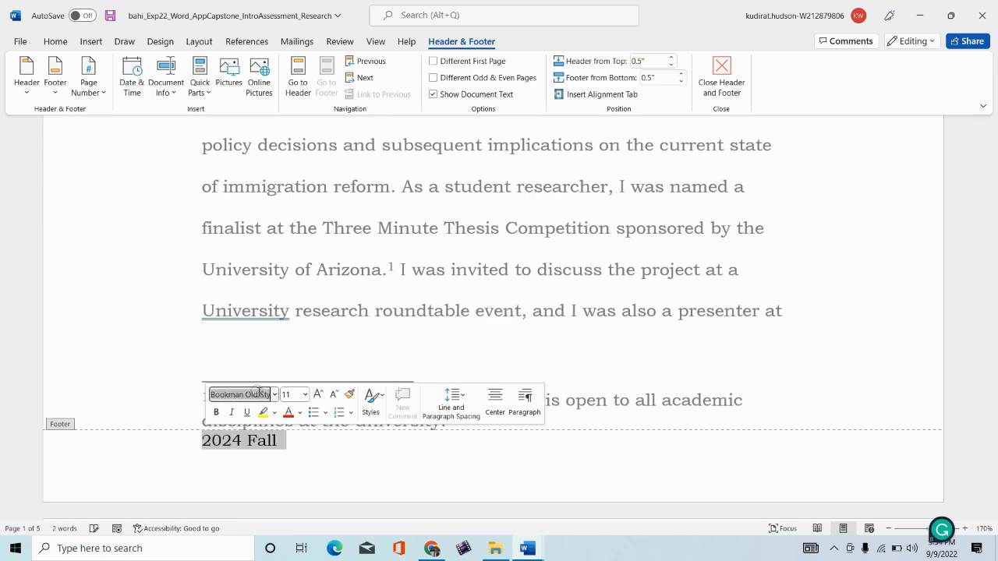
pyautogui.click(304, 394)
pyautogui.click(291, 205)
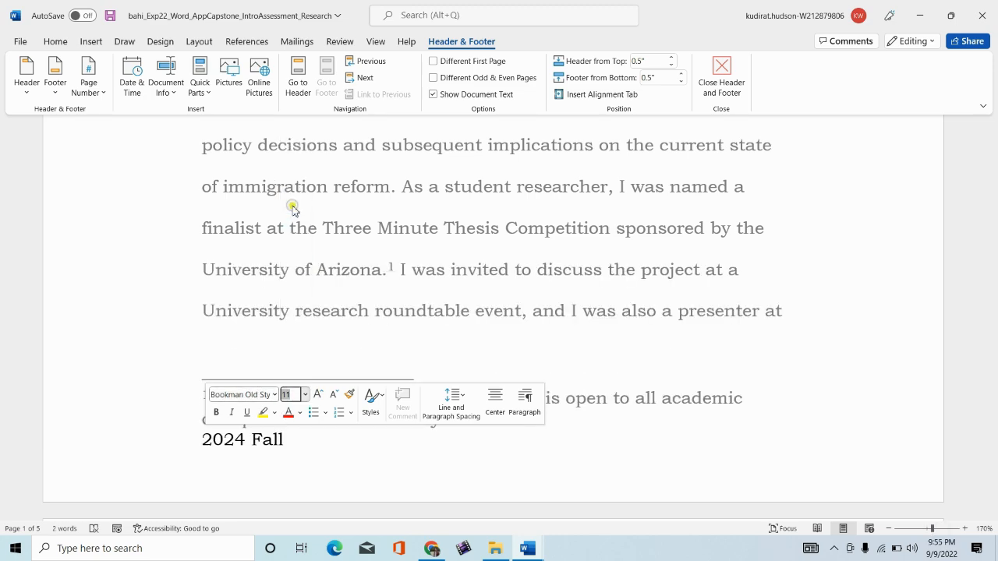
# Step: Check step 10 of the instructions, close the footer in the research document and save the document
pyautogui.moveTo(530, 548)
pyautogui.click(458, 499)
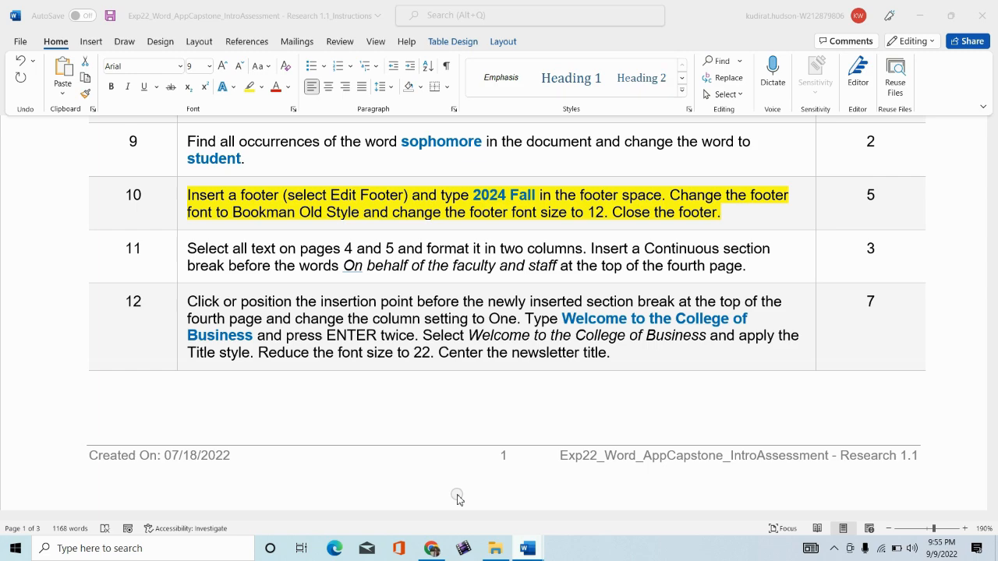
pyautogui.click(579, 494)
pyautogui.click(341, 443)
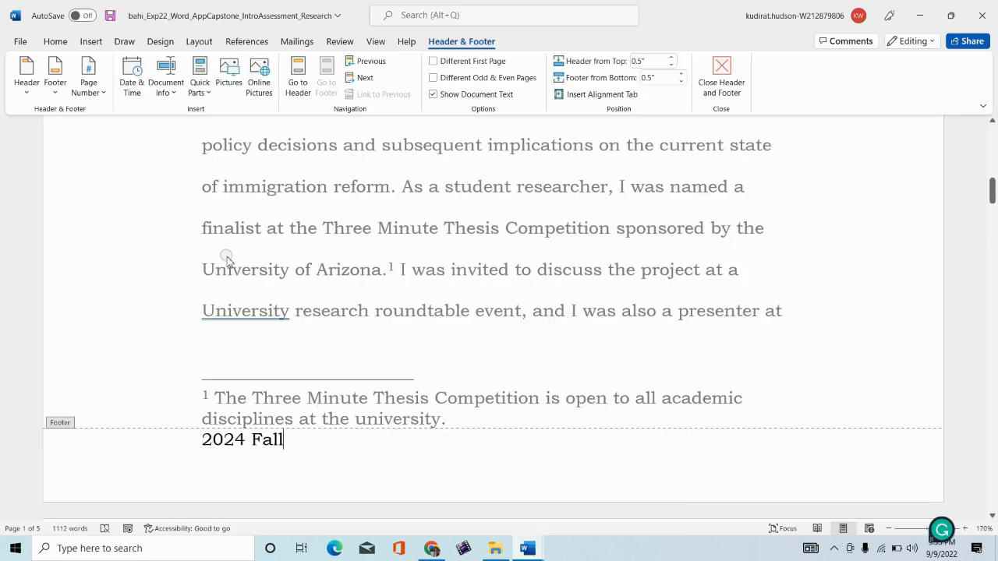
pyautogui.click(715, 88)
pyautogui.hotkey('ctrl', 's')
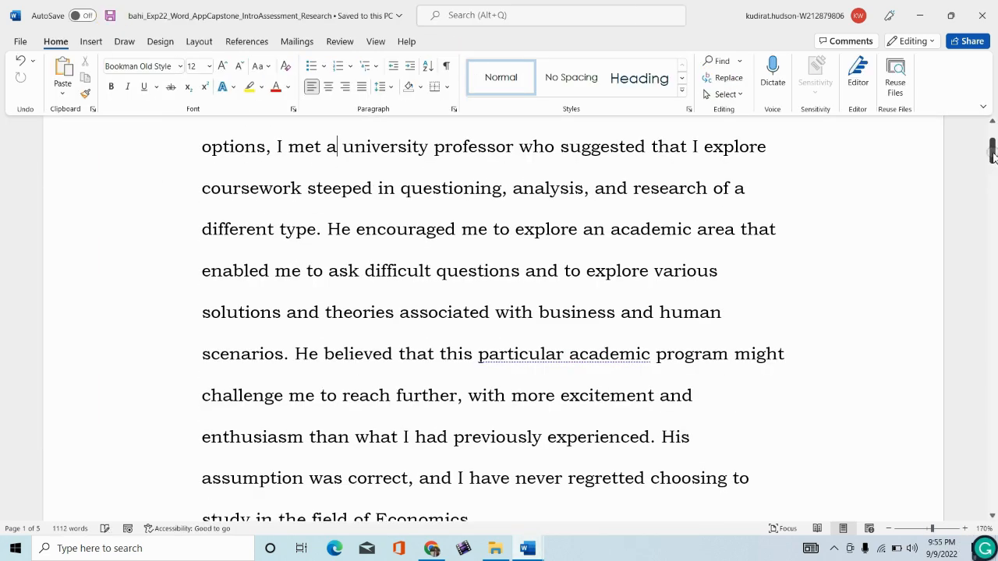
pyautogui.moveTo(993, 156)
pyautogui.mouseDown()
pyautogui.moveTo(994, 506)
pyautogui.moveTo(993, 142)
pyautogui.mouseUp()
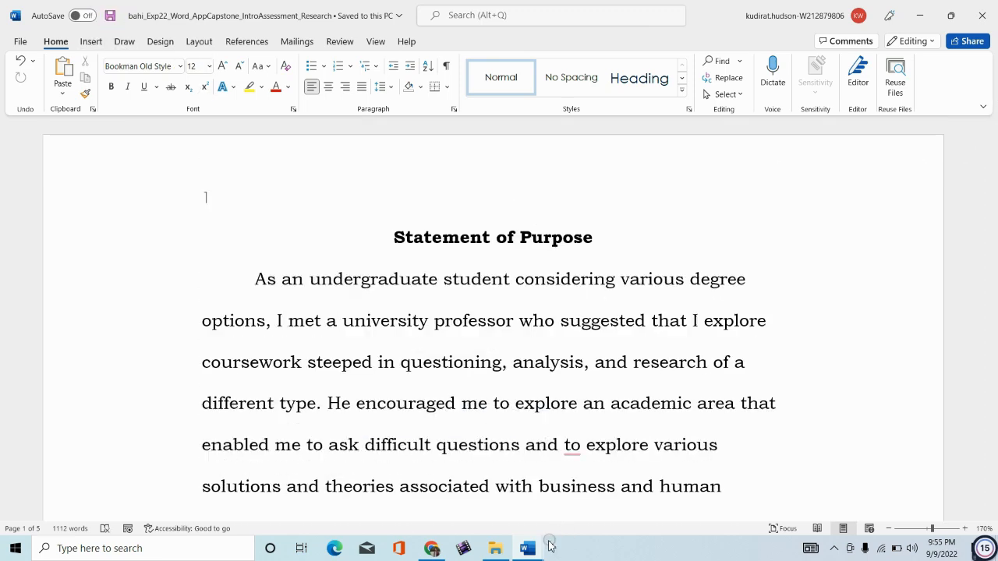
# Step: In the instructions document, remove the highlight from step 10 and highlight step 11 in yellow
pyautogui.moveTo(546, 546)
pyautogui.click(461, 495)
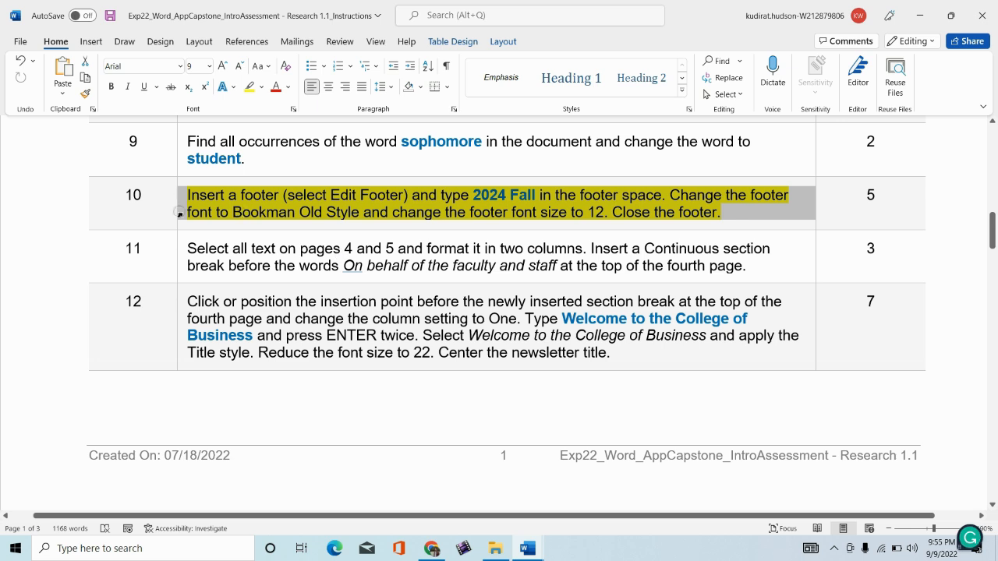
pyautogui.click(261, 87)
pyautogui.click(252, 163)
pyautogui.click(181, 268)
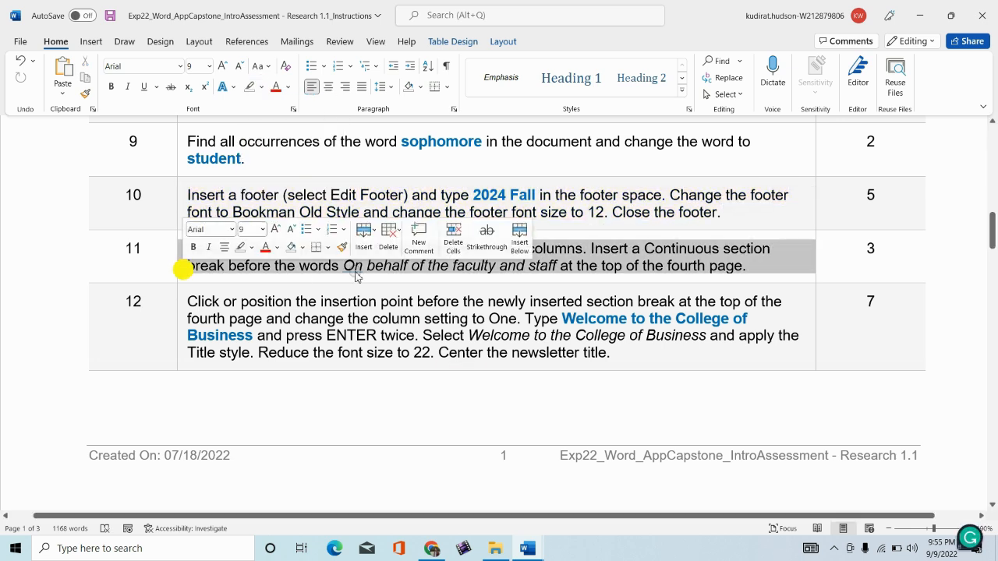
pyautogui.click(240, 247)
pyautogui.press('Right')
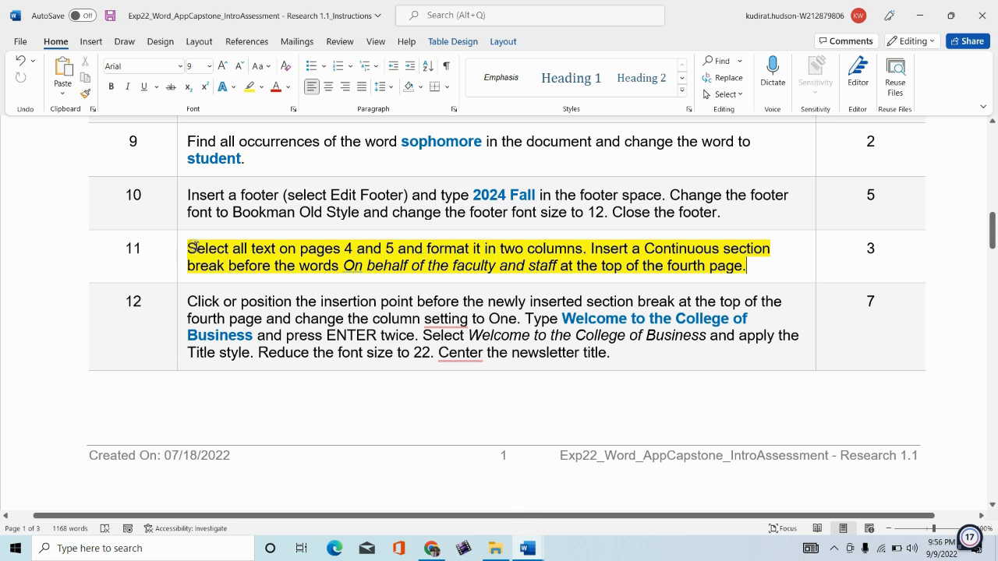
# Step: In the research document, format all text on pages 4 and 5 in two columns
pyautogui.moveTo(196, 247); pyautogui.dragTo(567, 236)
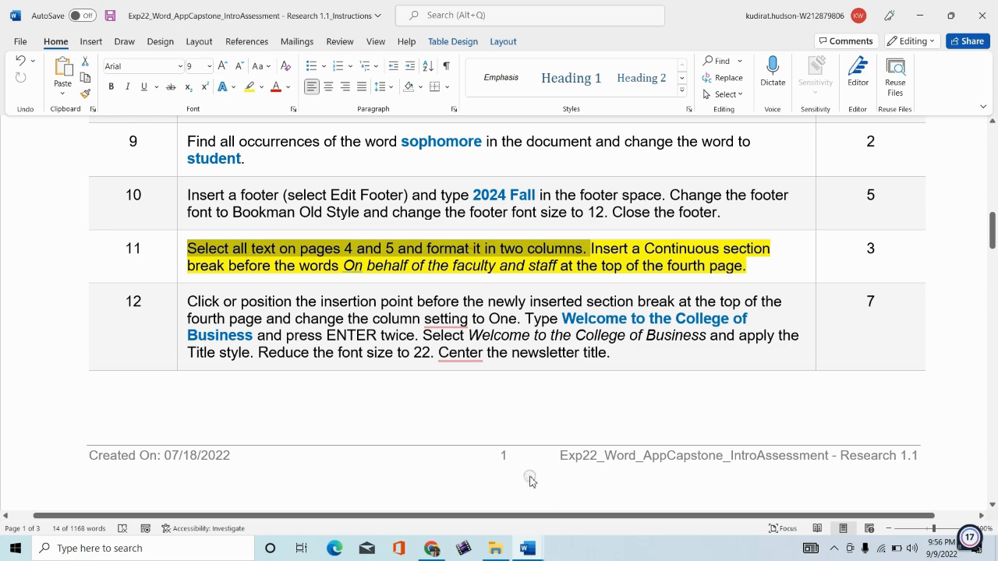
pyautogui.click(597, 508)
pyautogui.moveTo(992, 140); pyautogui.dragTo(991, 364)
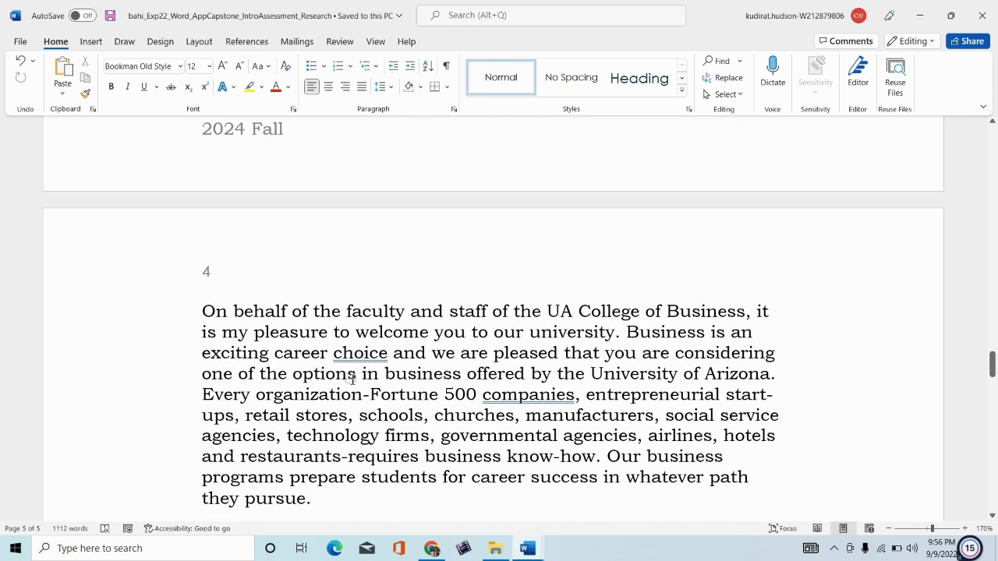
pyautogui.scroll(-20, 502, 343)
pyautogui.moveTo(206, 308); pyautogui.dragTo(477, 217)
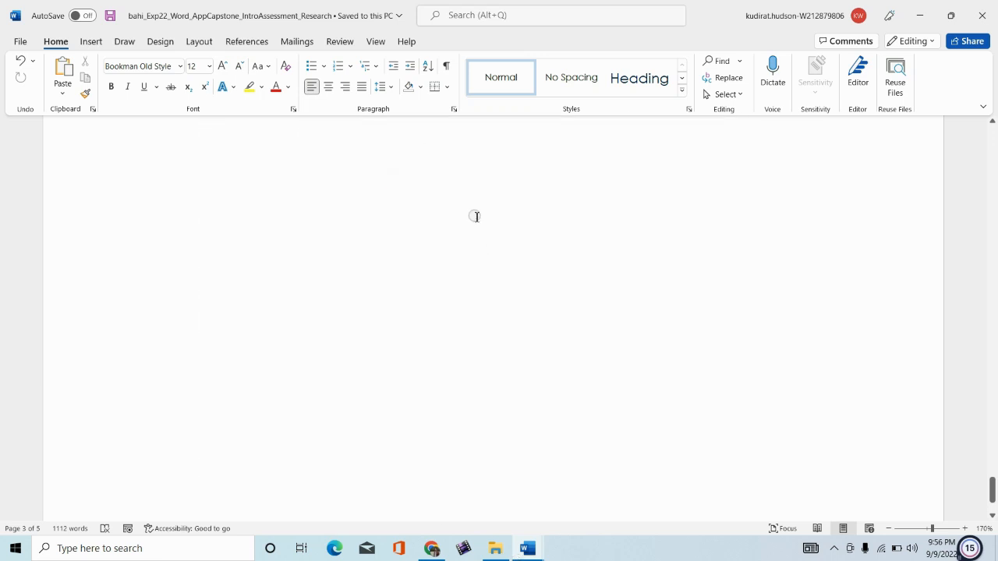
pyautogui.moveTo(465, 109); pyautogui.dragTo(345, 198)
pyautogui.click(199, 41)
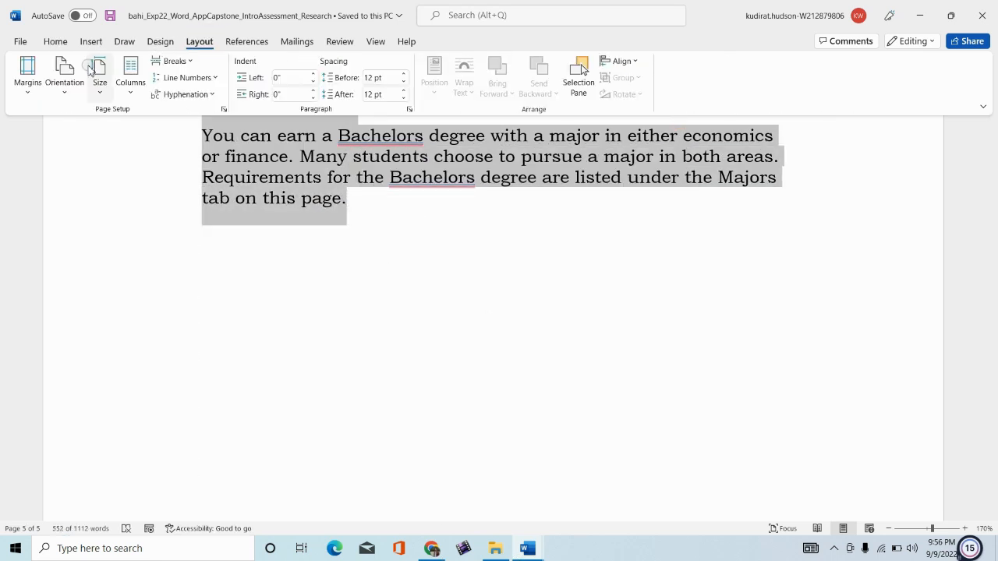
pyautogui.click(130, 87)
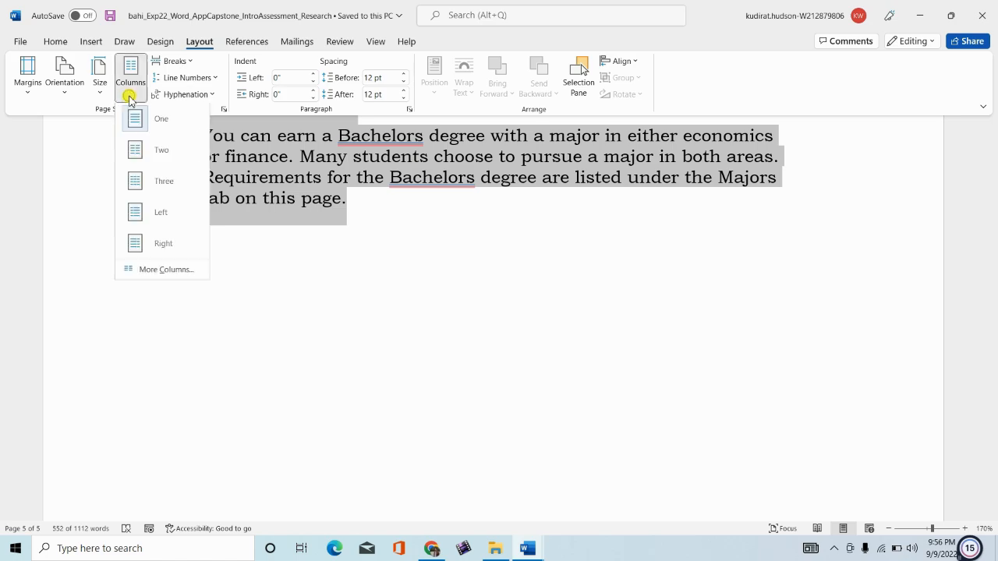
pyautogui.click(156, 151)
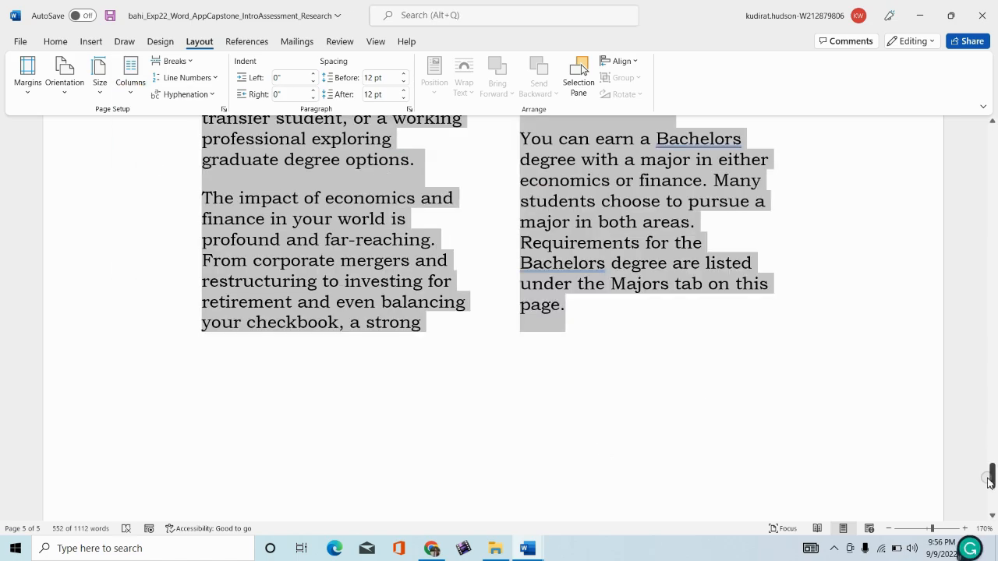
pyautogui.moveTo(994, 474); pyautogui.dragTo(997, 370)
# Step: Insert a Continuous section break before "On behalf of the faculty and staff" on page 4, following the second sentence of step 11
pyautogui.click(533, 549)
pyautogui.click(453, 498)
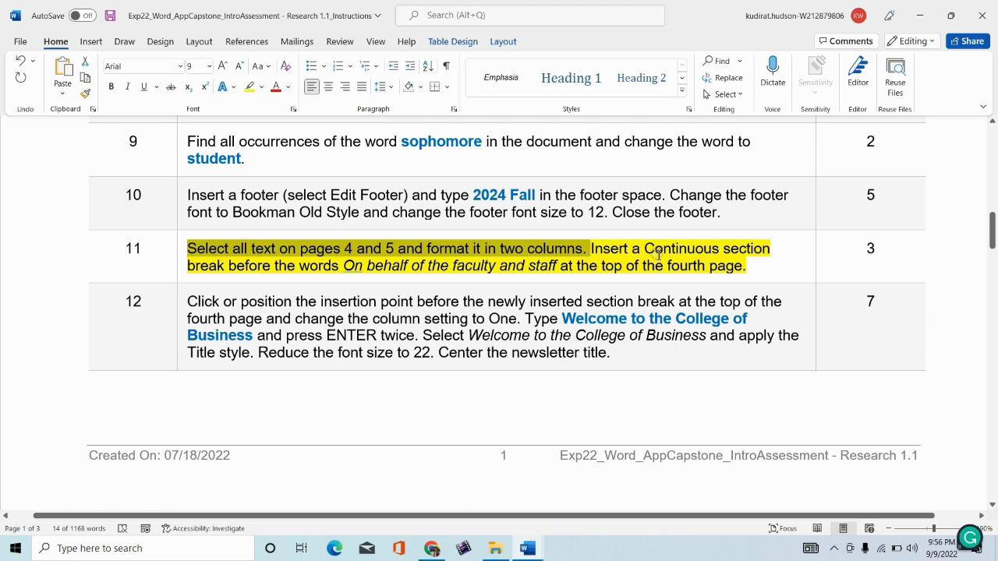
pyautogui.moveTo(590, 248); pyautogui.dragTo(778, 270)
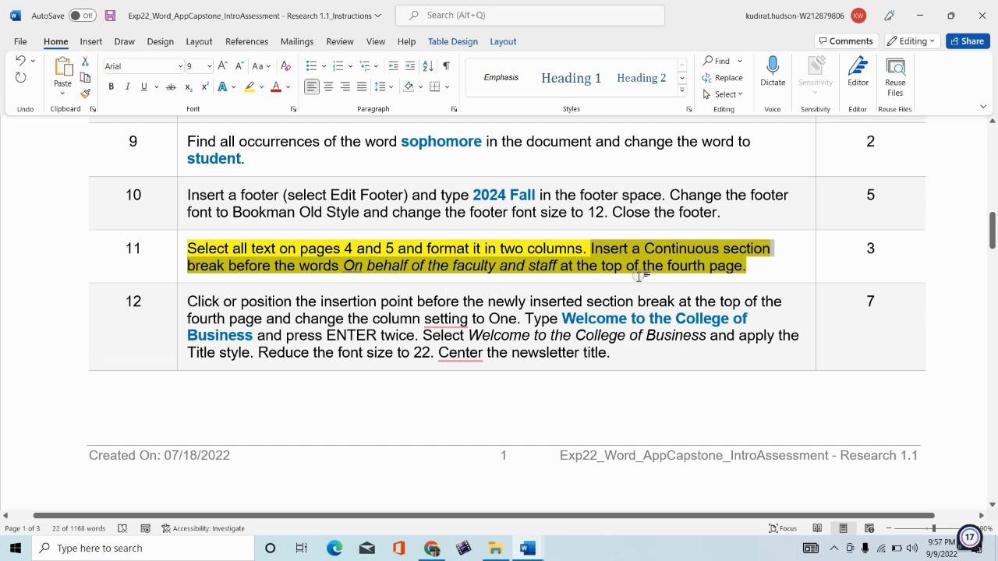
pyautogui.click(529, 548)
pyautogui.click(576, 494)
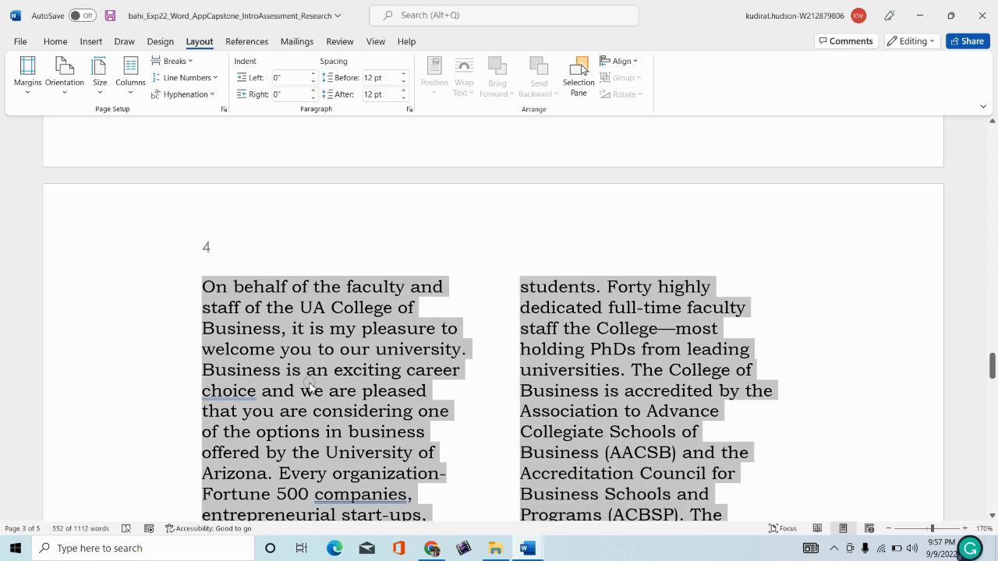
pyautogui.click(205, 289)
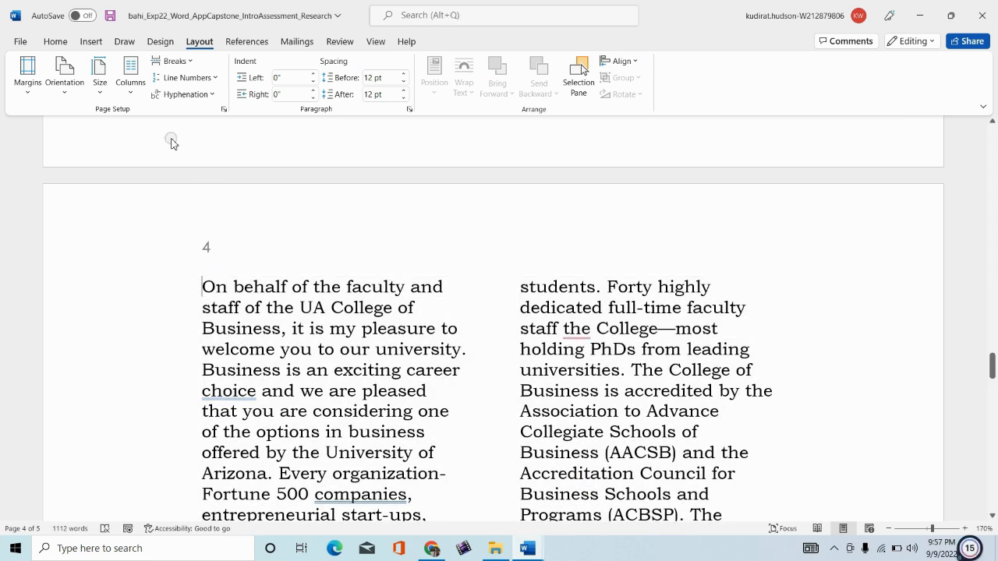
pyautogui.click(174, 61)
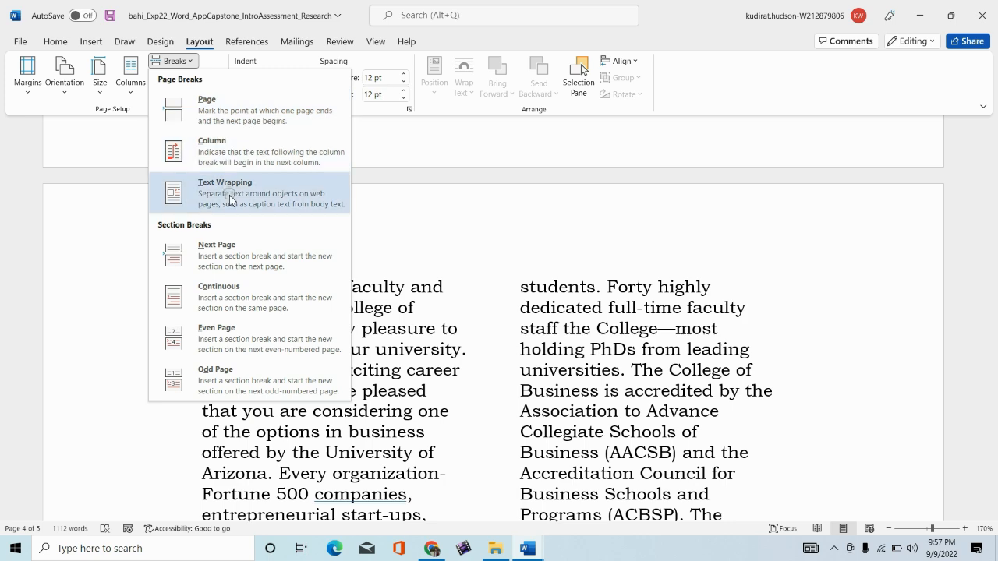
pyautogui.click(225, 298)
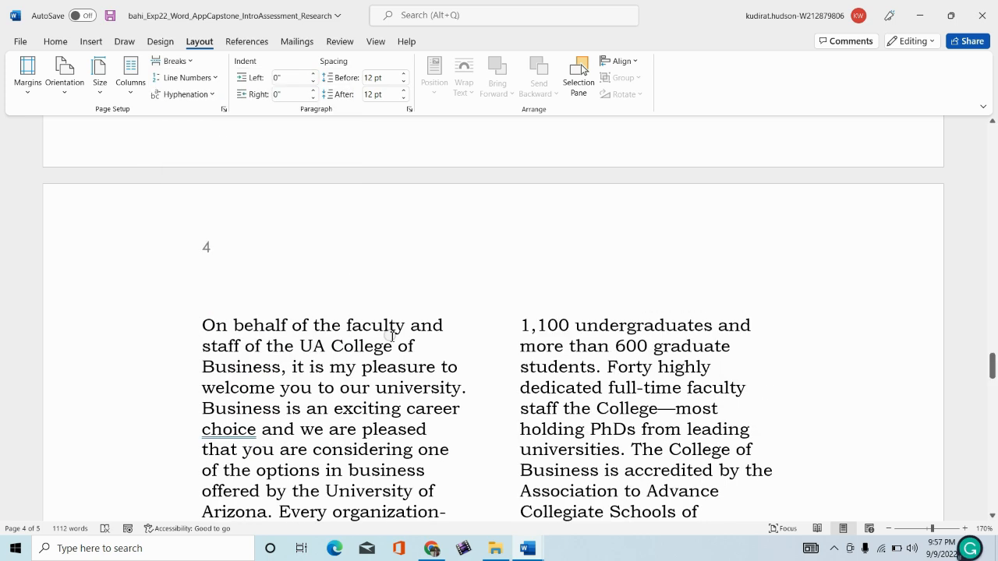
pyautogui.moveTo(993, 368); pyautogui.dragTo(994, 370)
# Step: In the instructions document, remove the highlight from step 11 and highlight step 12 in yellow
pyautogui.moveTo(533, 550)
pyautogui.click(460, 491)
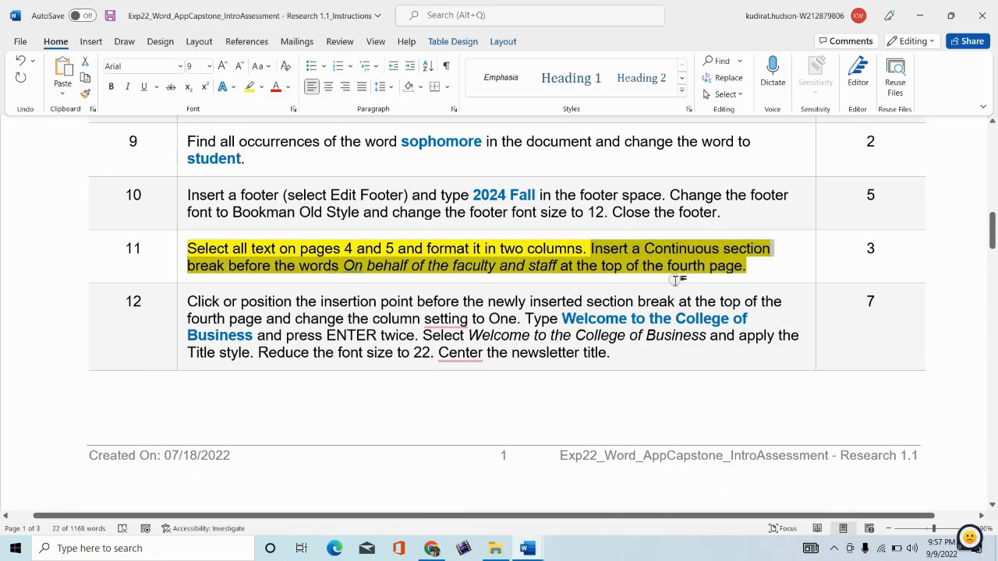
pyautogui.click(178, 270)
pyautogui.click(248, 248)
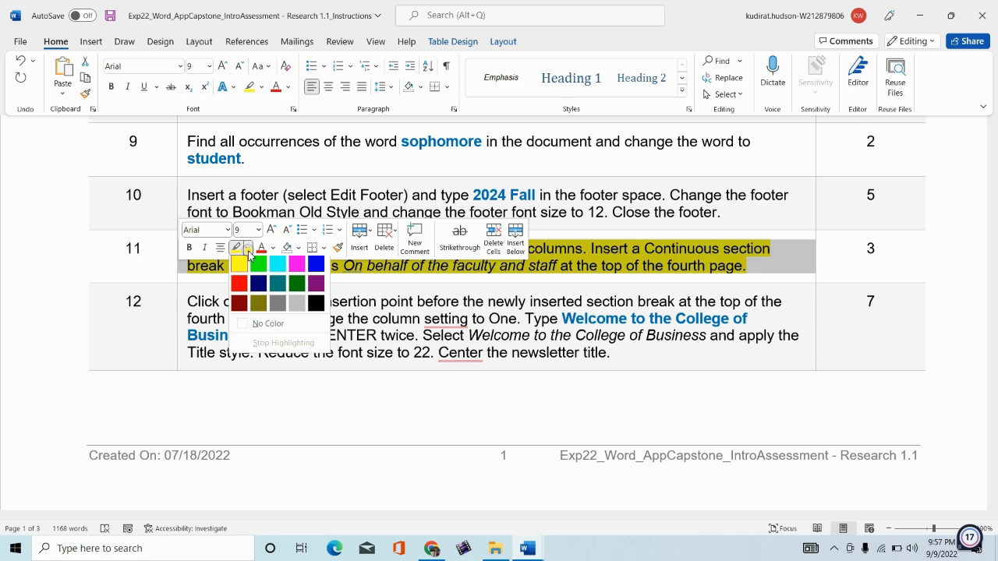
pyautogui.click(243, 328)
pyautogui.click(179, 357)
pyautogui.click(242, 333)
pyautogui.click(241, 354)
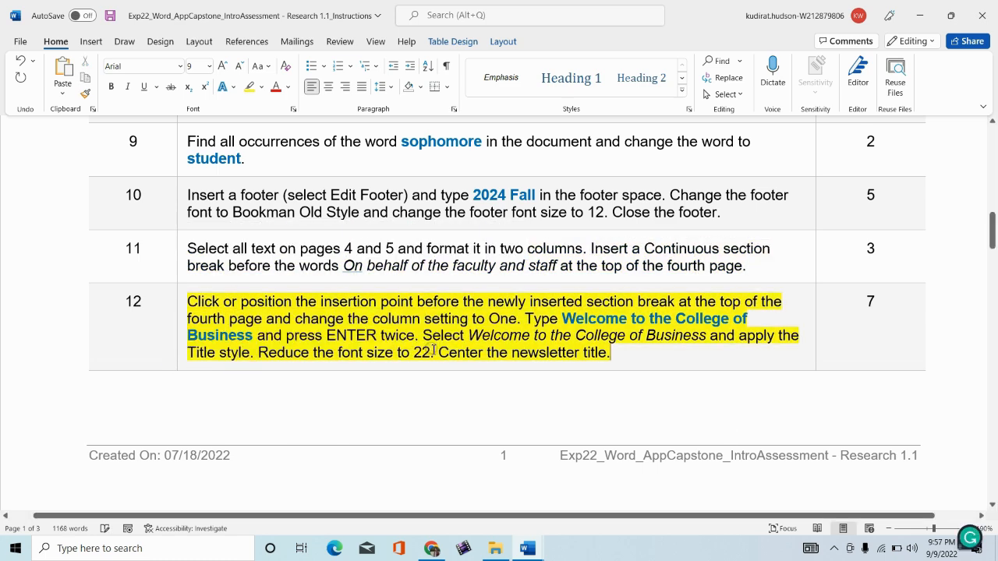
# Step: Copy the newsletter title "Welcome to the College of Business" from step 12 of the instructions
pyautogui.click(399, 295)
pyautogui.scroll(-2, 399, 295)
pyautogui.scroll(-2, 399, 295)
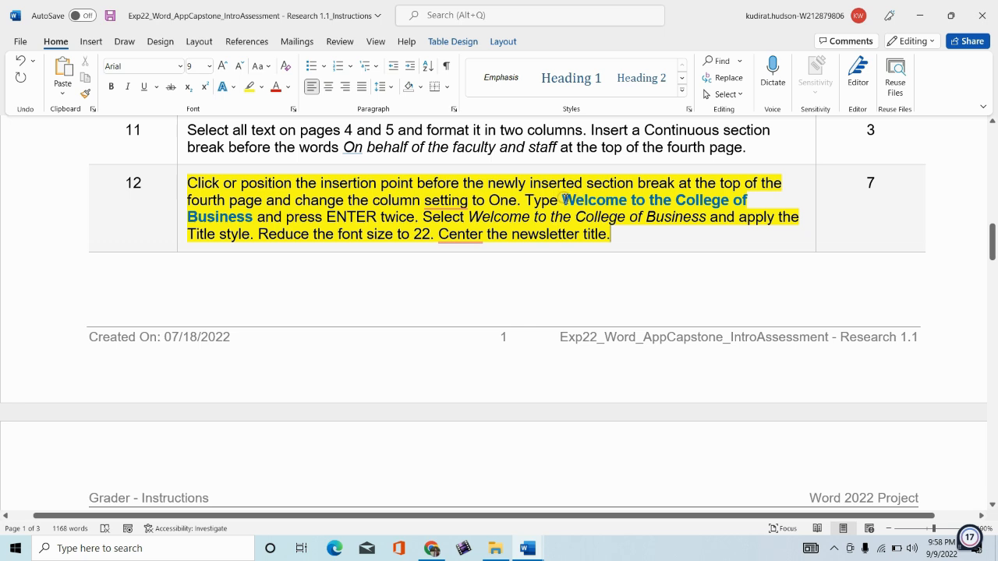
pyautogui.moveTo(563, 200); pyautogui.dragTo(248, 221)
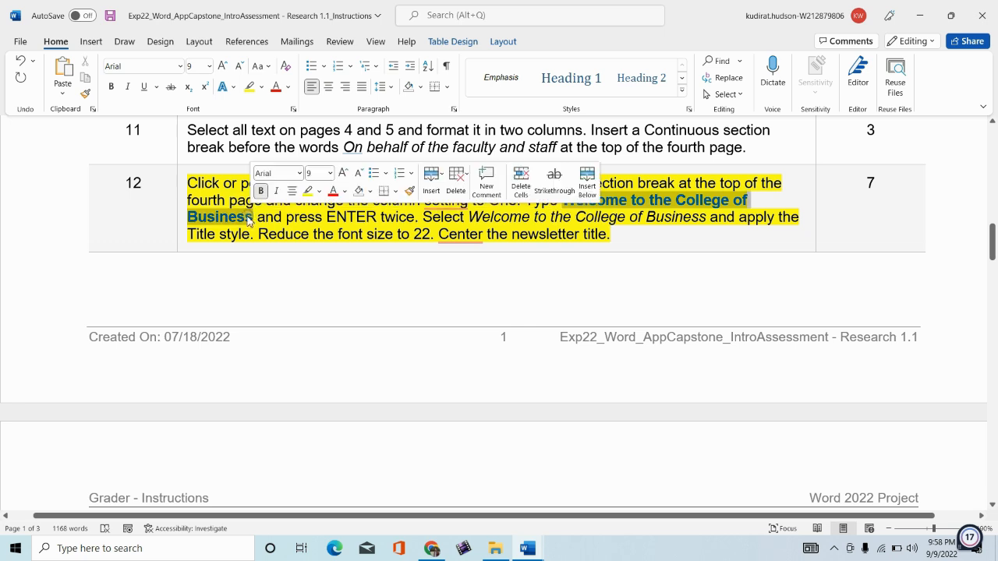
pyautogui.rightClick(248, 221)
pyautogui.click(261, 230)
# Step: Read the first part of instruction step 12, then show formatting marks on page 4 of the research document
pyautogui.click(191, 182)
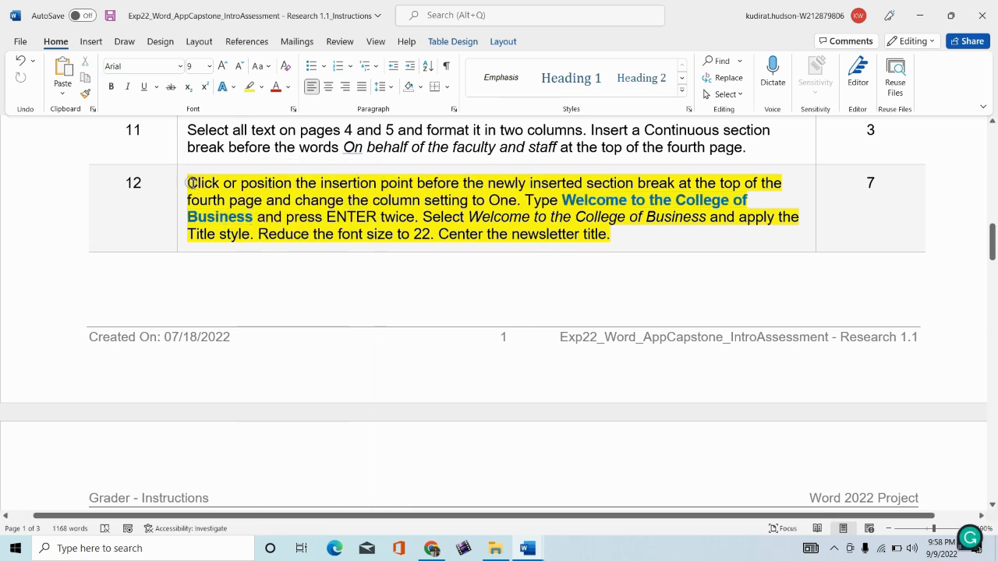
pyautogui.moveTo(191, 183); pyautogui.dragTo(421, 217)
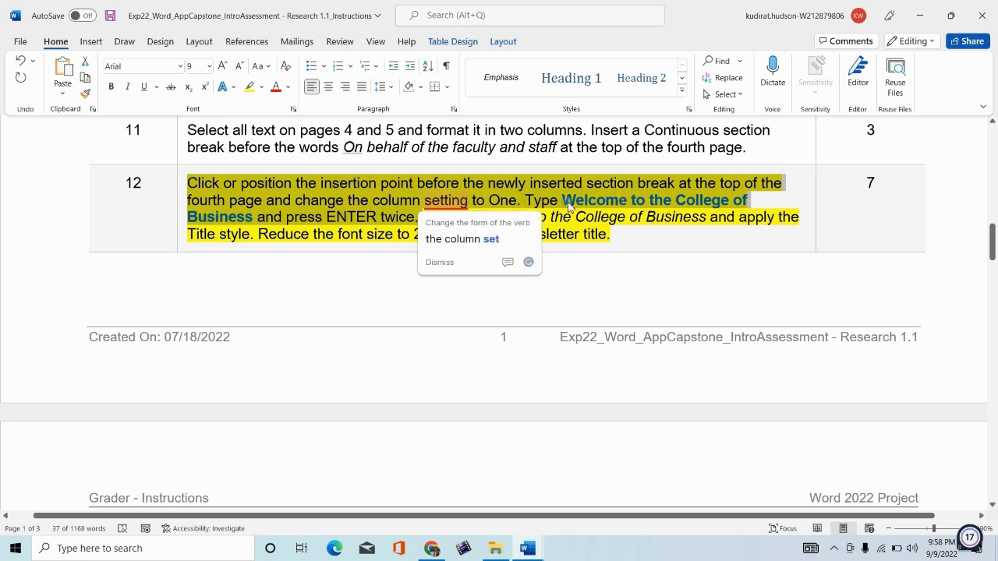
pyautogui.click(528, 548)
pyautogui.click(570, 510)
pyautogui.click(207, 173)
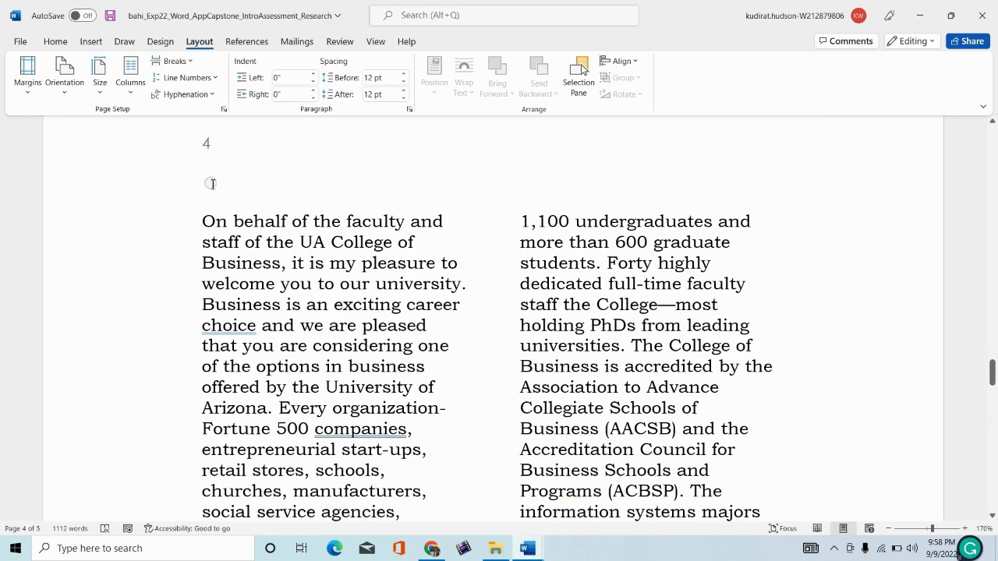
pyautogui.click(207, 182)
pyautogui.click(56, 42)
pyautogui.click(446, 66)
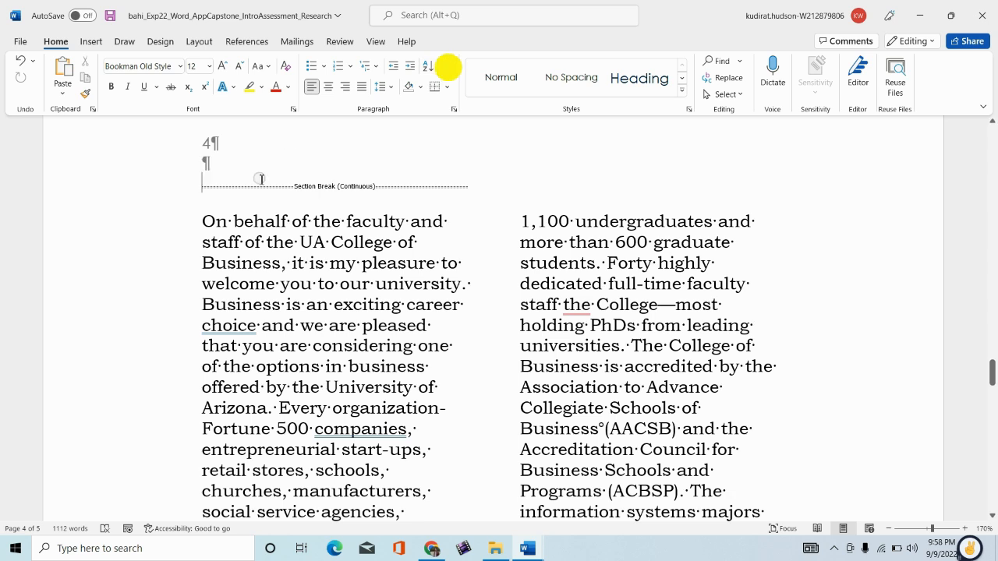
# Step: Set the section ending at the Continuous break at the start of page 4 to one column
pyautogui.click(206, 182)
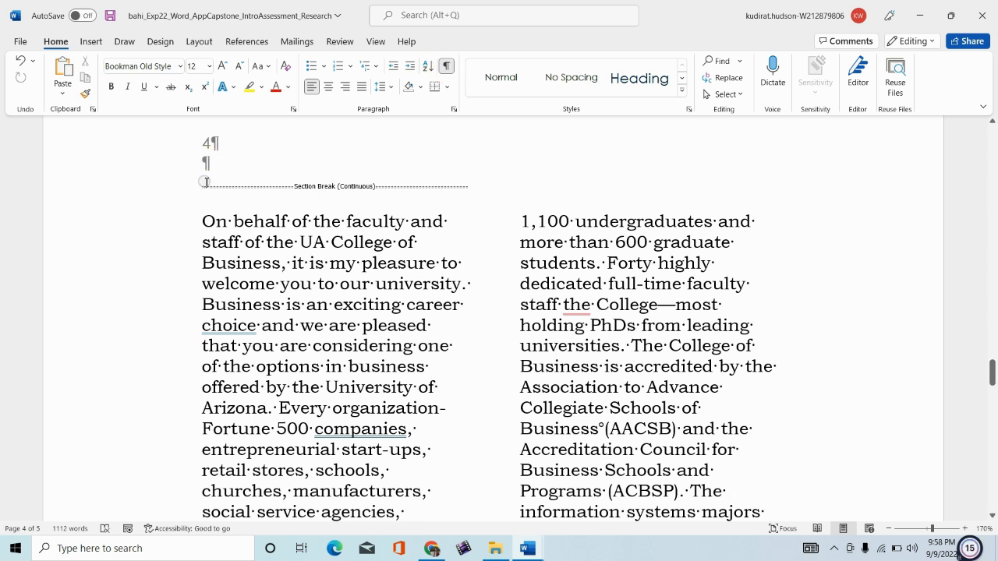
pyautogui.click(199, 41)
pyautogui.click(131, 84)
pyautogui.click(160, 124)
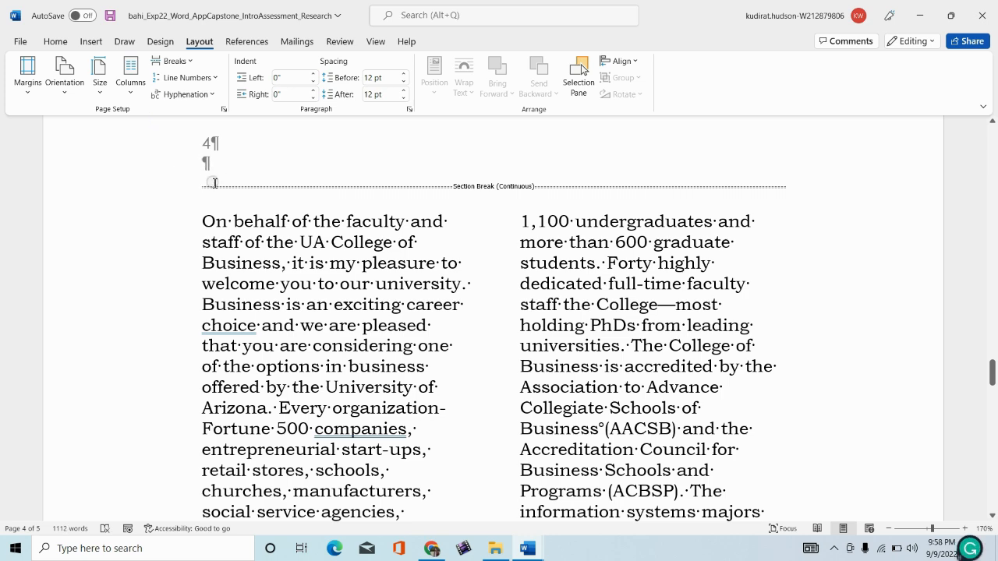
# Step: Paste the copied title "Welcome to the College of Business" as plain text before the section break and add an empty paragraph after it
pyautogui.rightClick(201, 185)
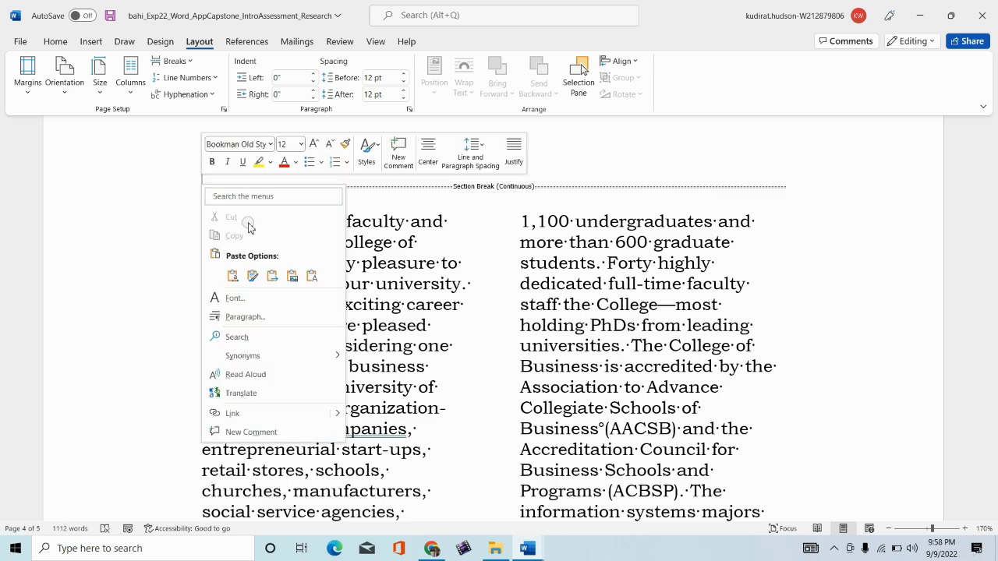
pyautogui.click(296, 278)
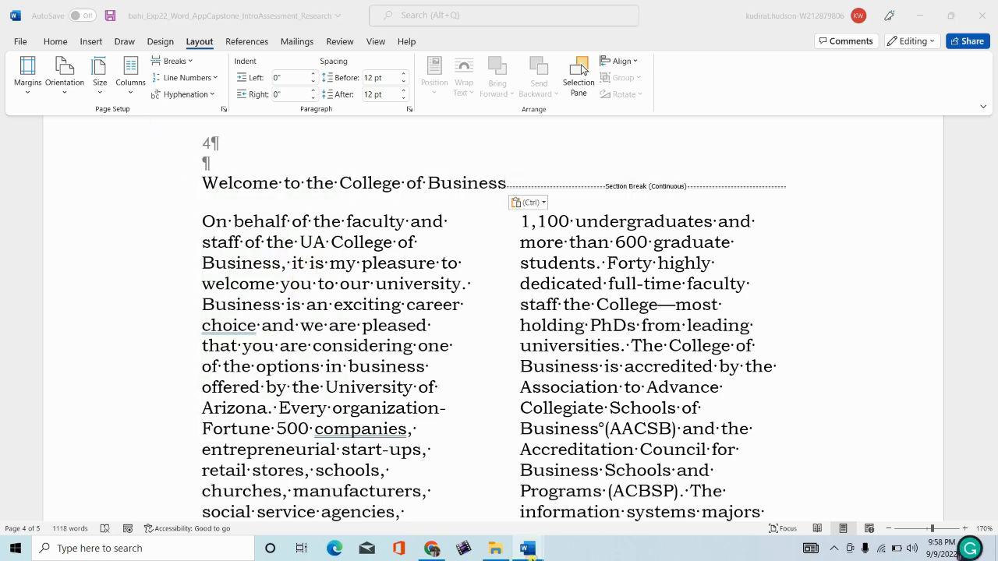
pyautogui.click(486, 488)
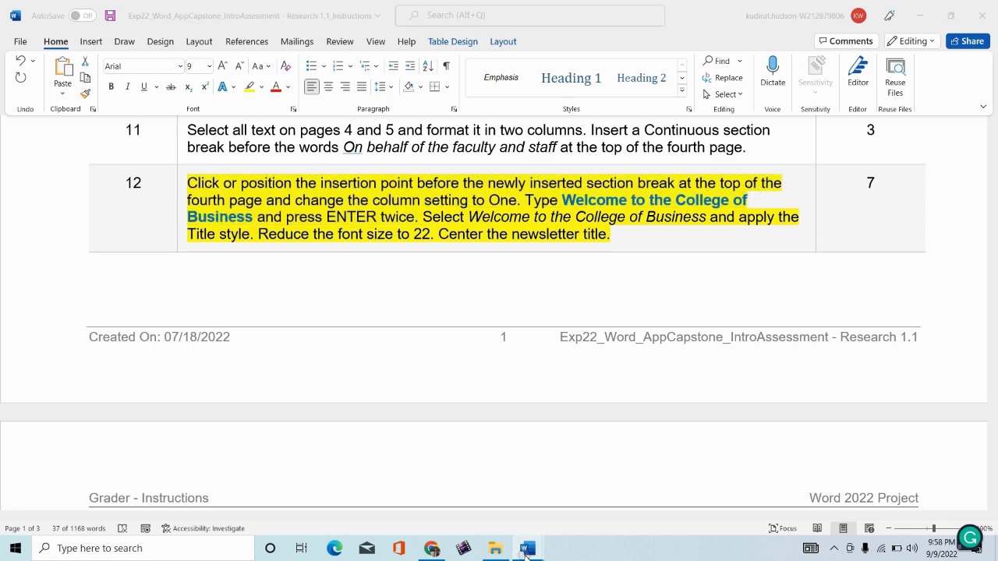
pyautogui.click(578, 505)
pyautogui.press('Return')
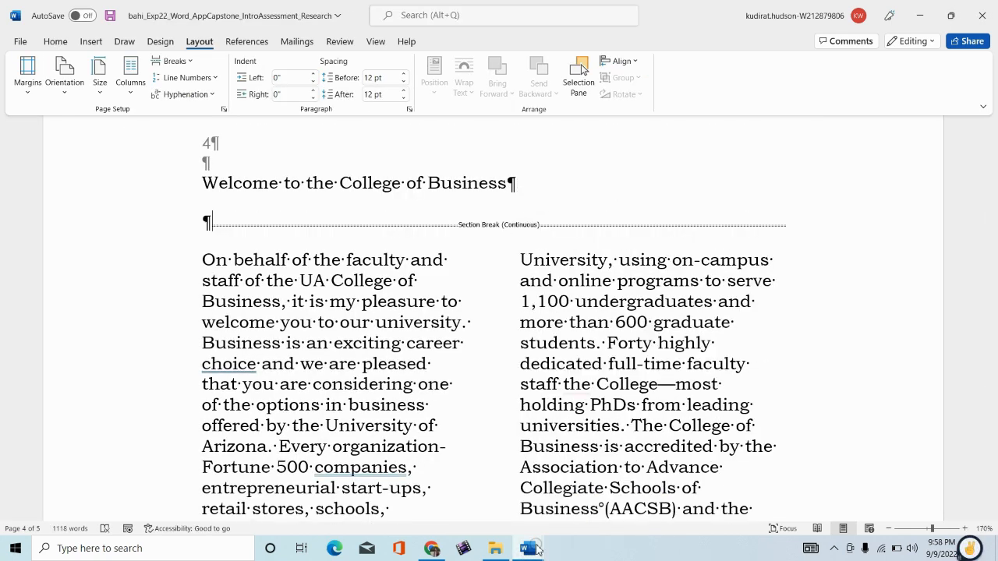
# Step: Check the rest of instruction step 12 and apply the Title style to "Welcome to the College of Business" on page 4
pyautogui.click(452, 474)
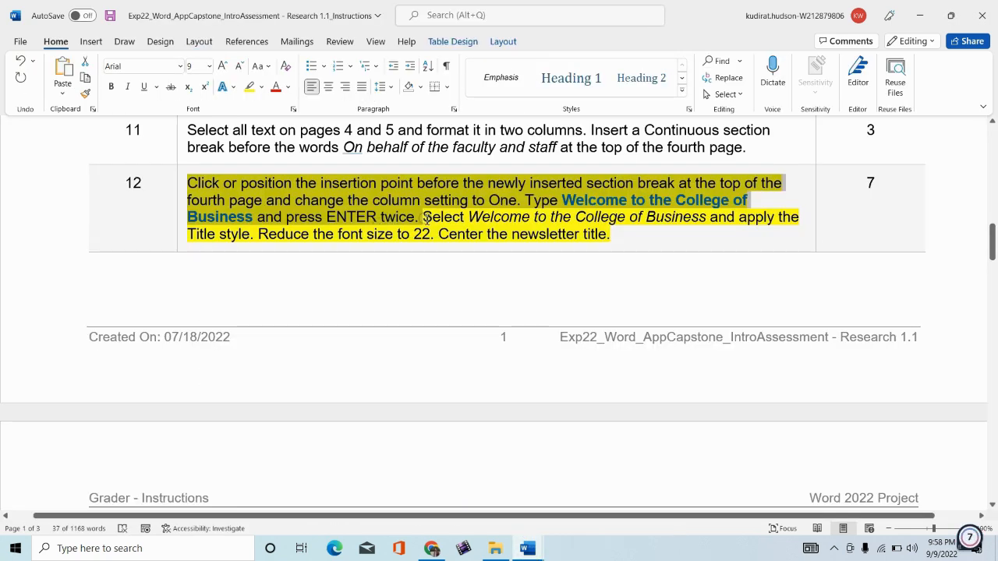
pyautogui.moveTo(424, 218); pyautogui.dragTo(686, 219)
pyautogui.moveTo(718, 217); pyautogui.dragTo(665, 226)
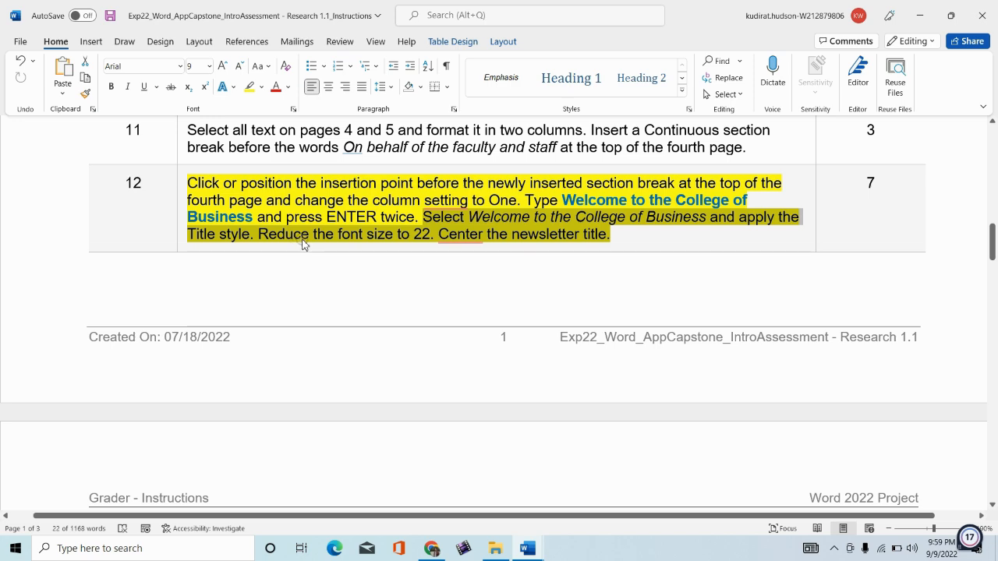
pyautogui.moveTo(527, 548)
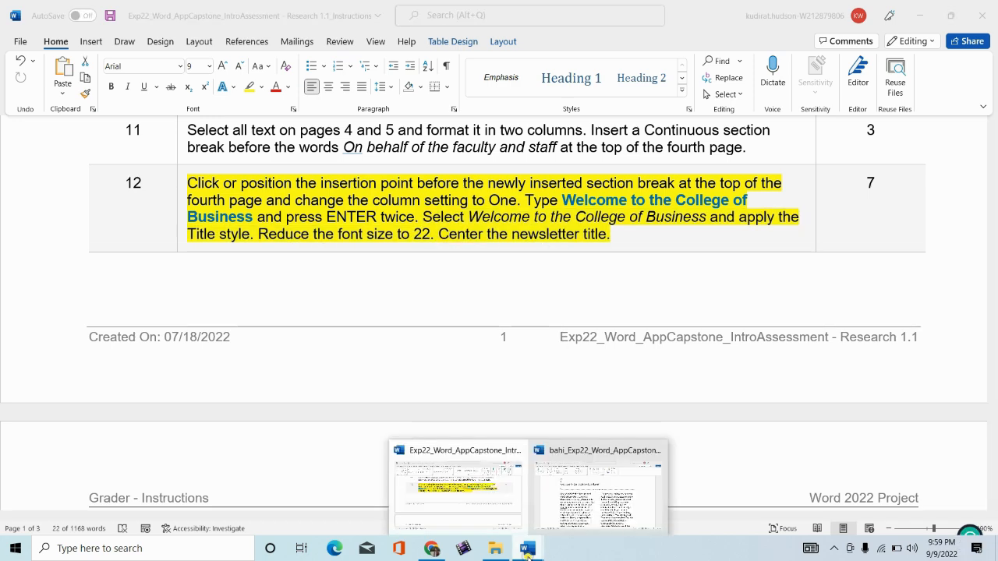
pyautogui.click(581, 489)
pyautogui.moveTo(202, 187); pyautogui.dragTo(510, 185)
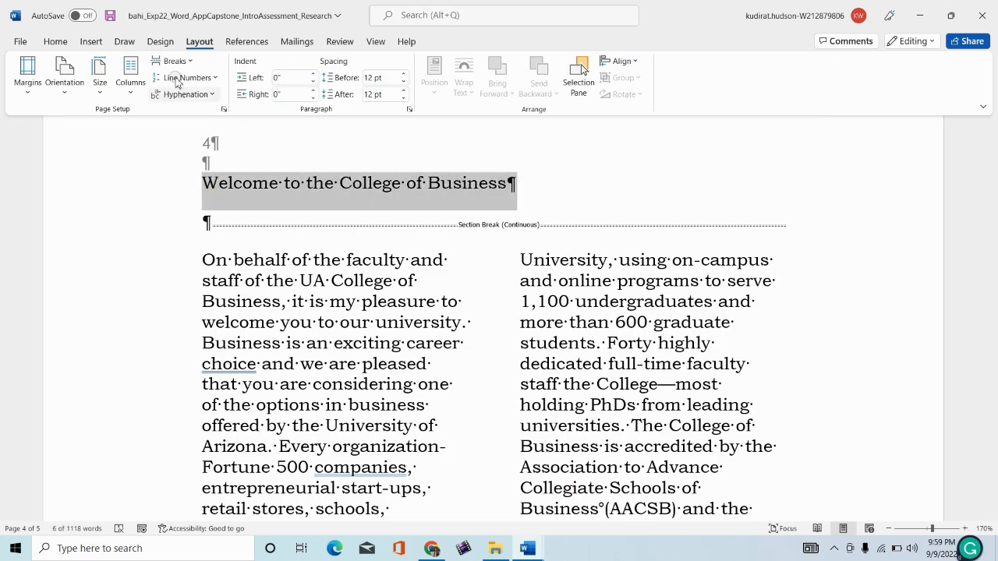
pyautogui.click(48, 42)
pyautogui.click(681, 90)
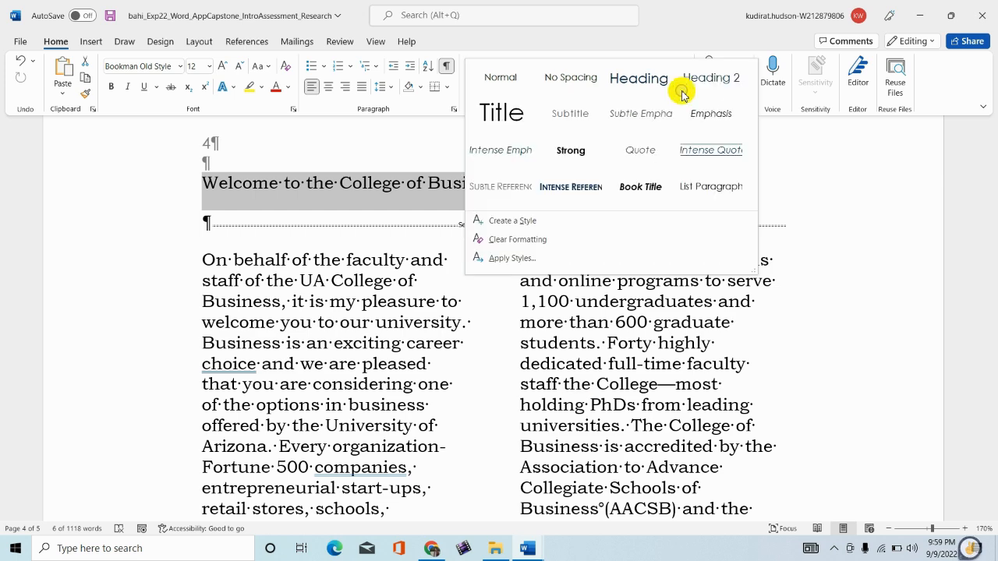
pyautogui.click(501, 117)
# Step: Set the newsletter title's font size to 22 and center it
pyautogui.click(209, 67)
pyautogui.click(200, 223)
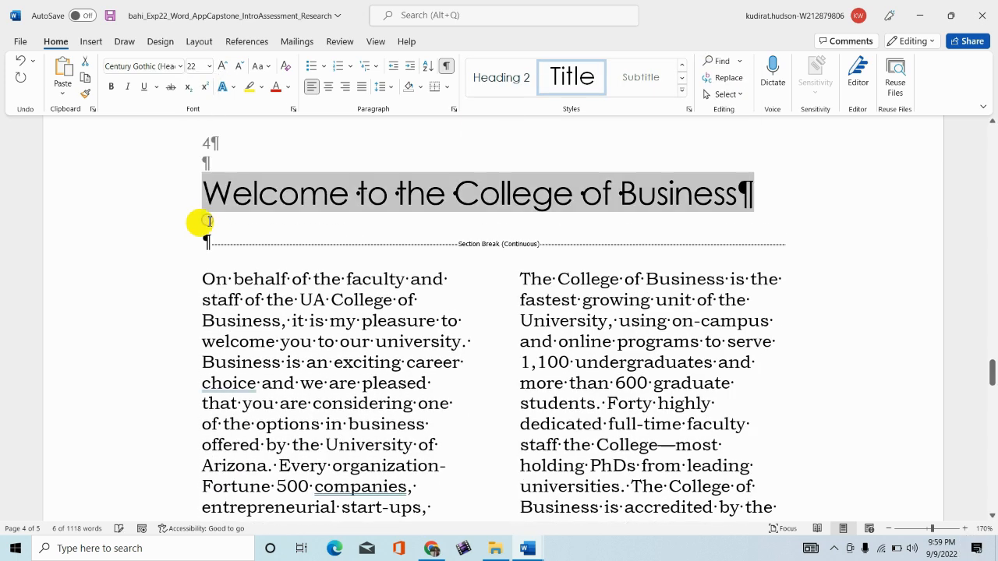
pyautogui.click(328, 91)
pyautogui.click(815, 216)
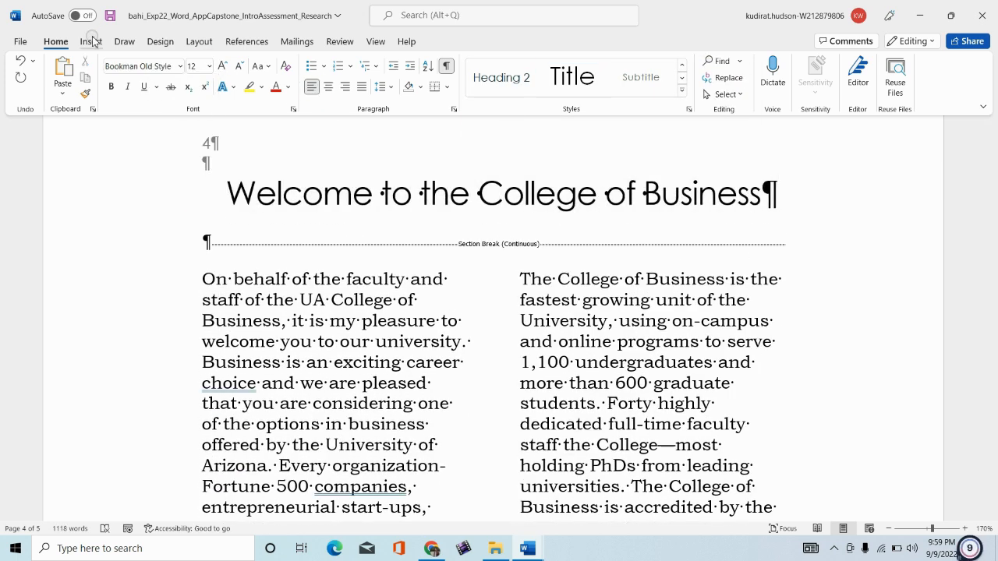
# Step: Save the research document and hide the formatting marks
pyautogui.click(109, 15)
pyautogui.click(443, 67)
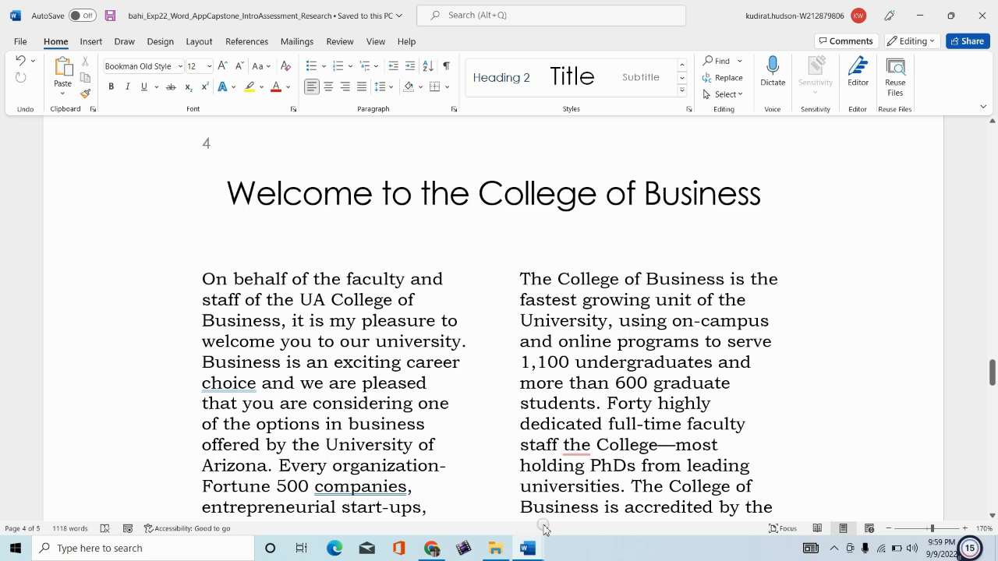
# Step: In the instructions document, remove the highlight from step 12 and highlight step 13 in yellow
pyautogui.click(449, 485)
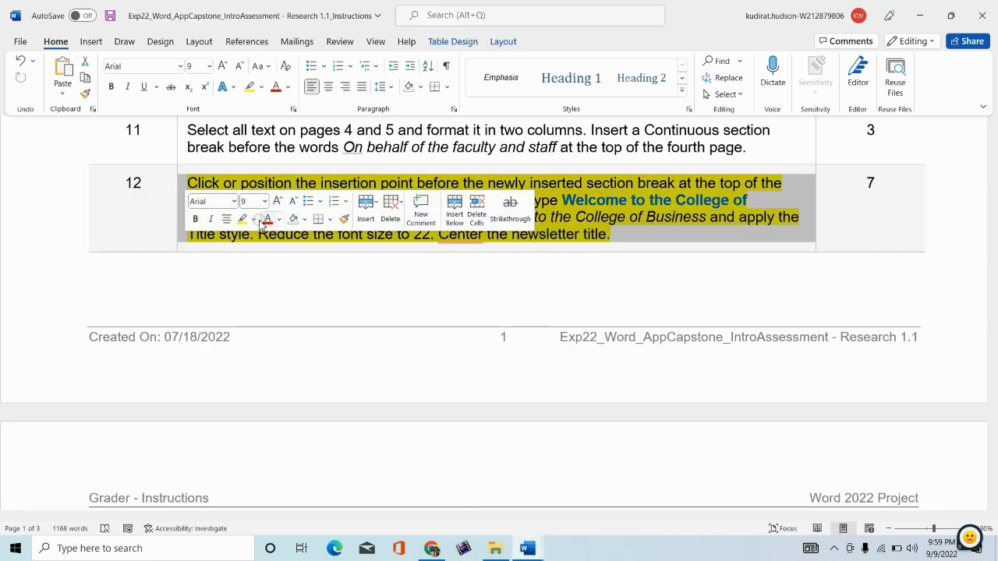
pyautogui.click(251, 217)
pyautogui.click(249, 296)
pyautogui.scroll(-5, 176, 202)
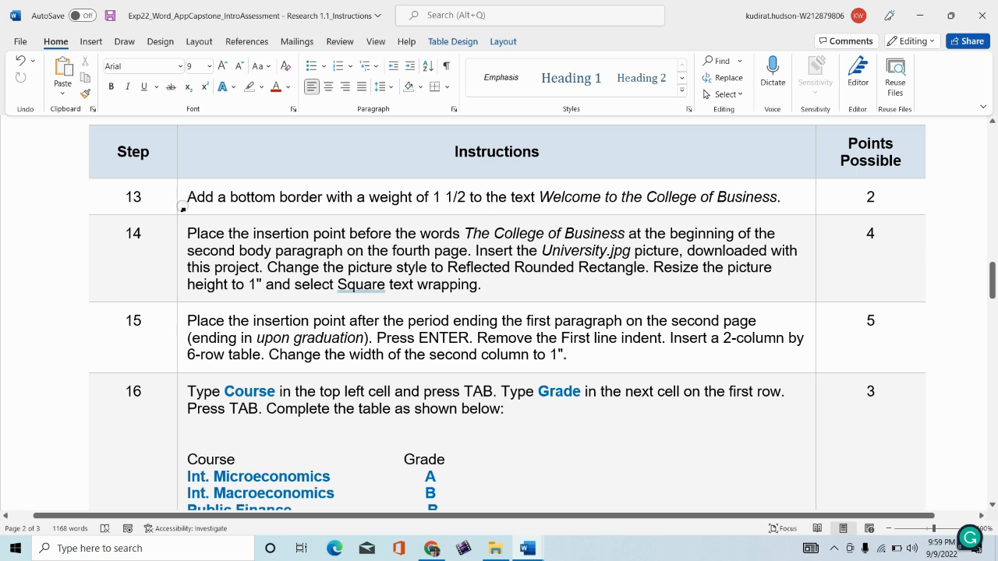
pyautogui.click(182, 208)
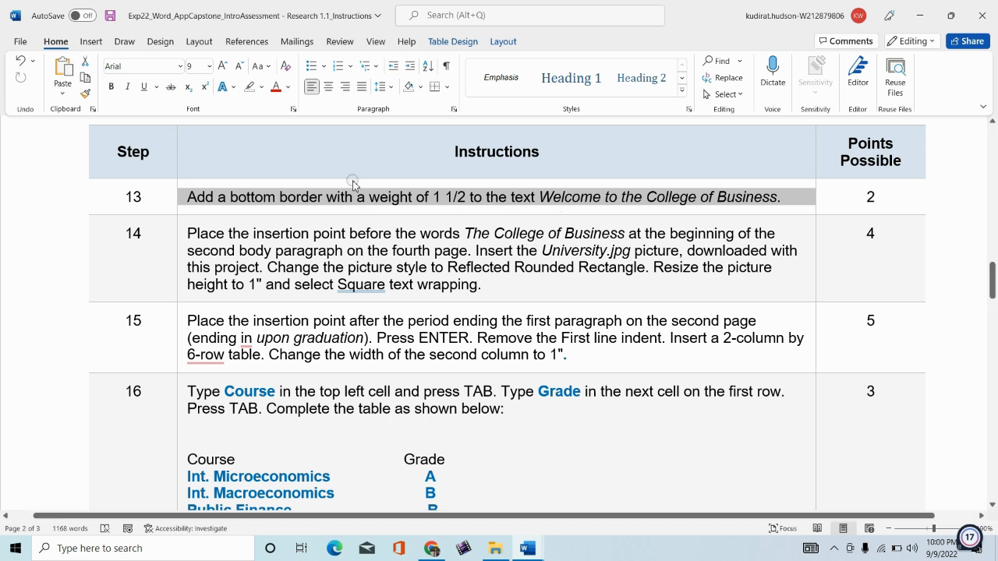
pyautogui.click(261, 86)
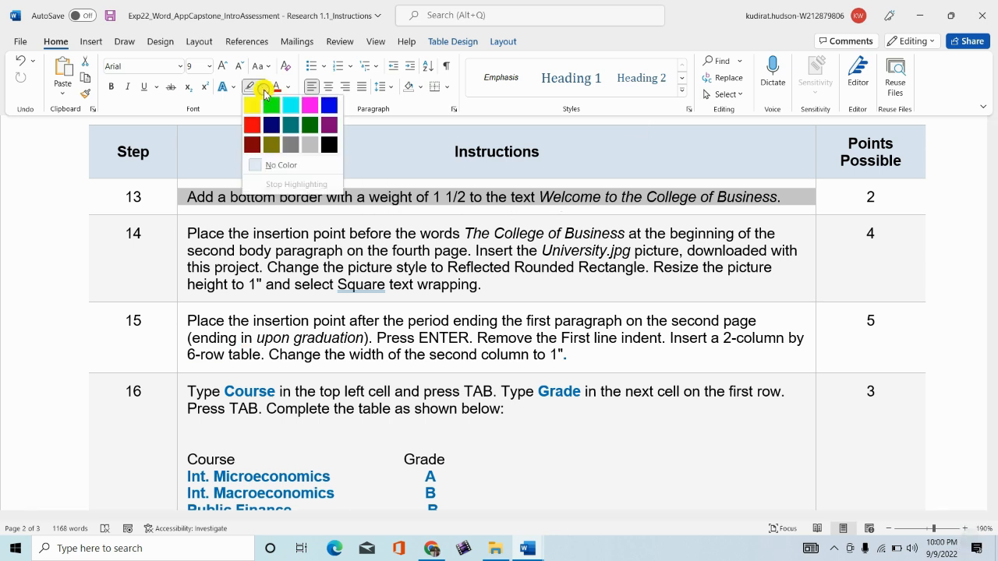
pyautogui.click(251, 102)
pyautogui.click(499, 215)
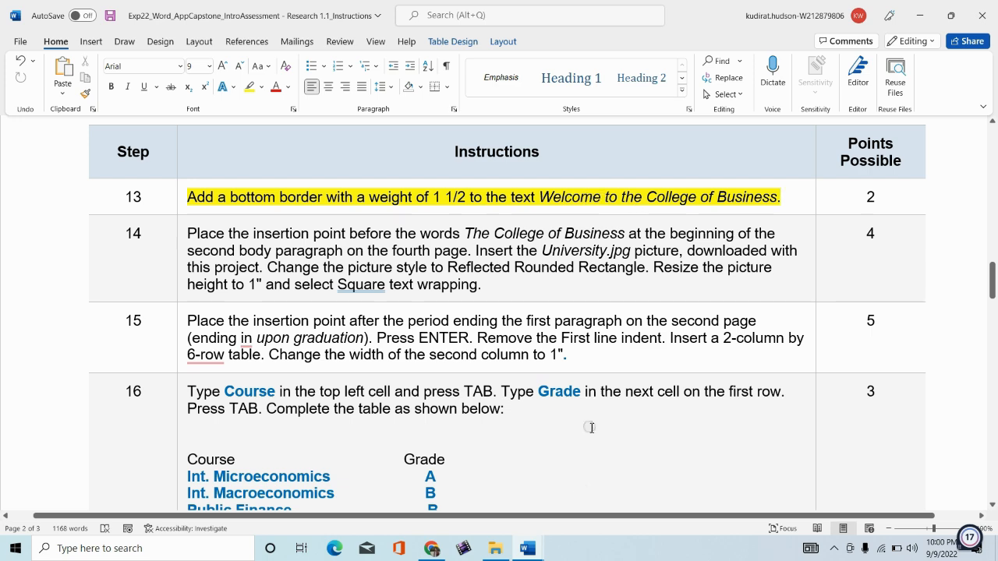
# Step: Switch back to the research document
pyautogui.moveTo(527, 550)
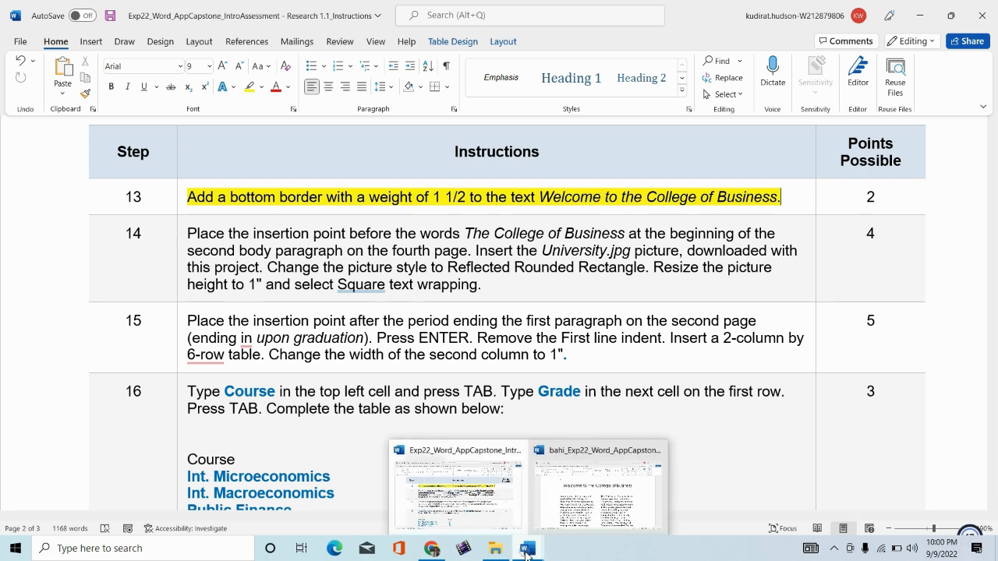
pyautogui.click(581, 495)
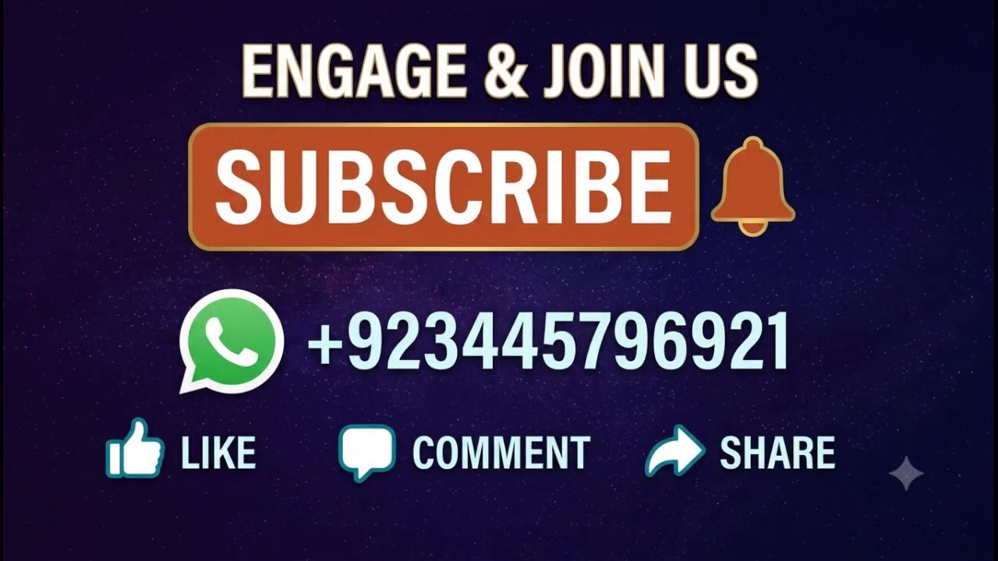